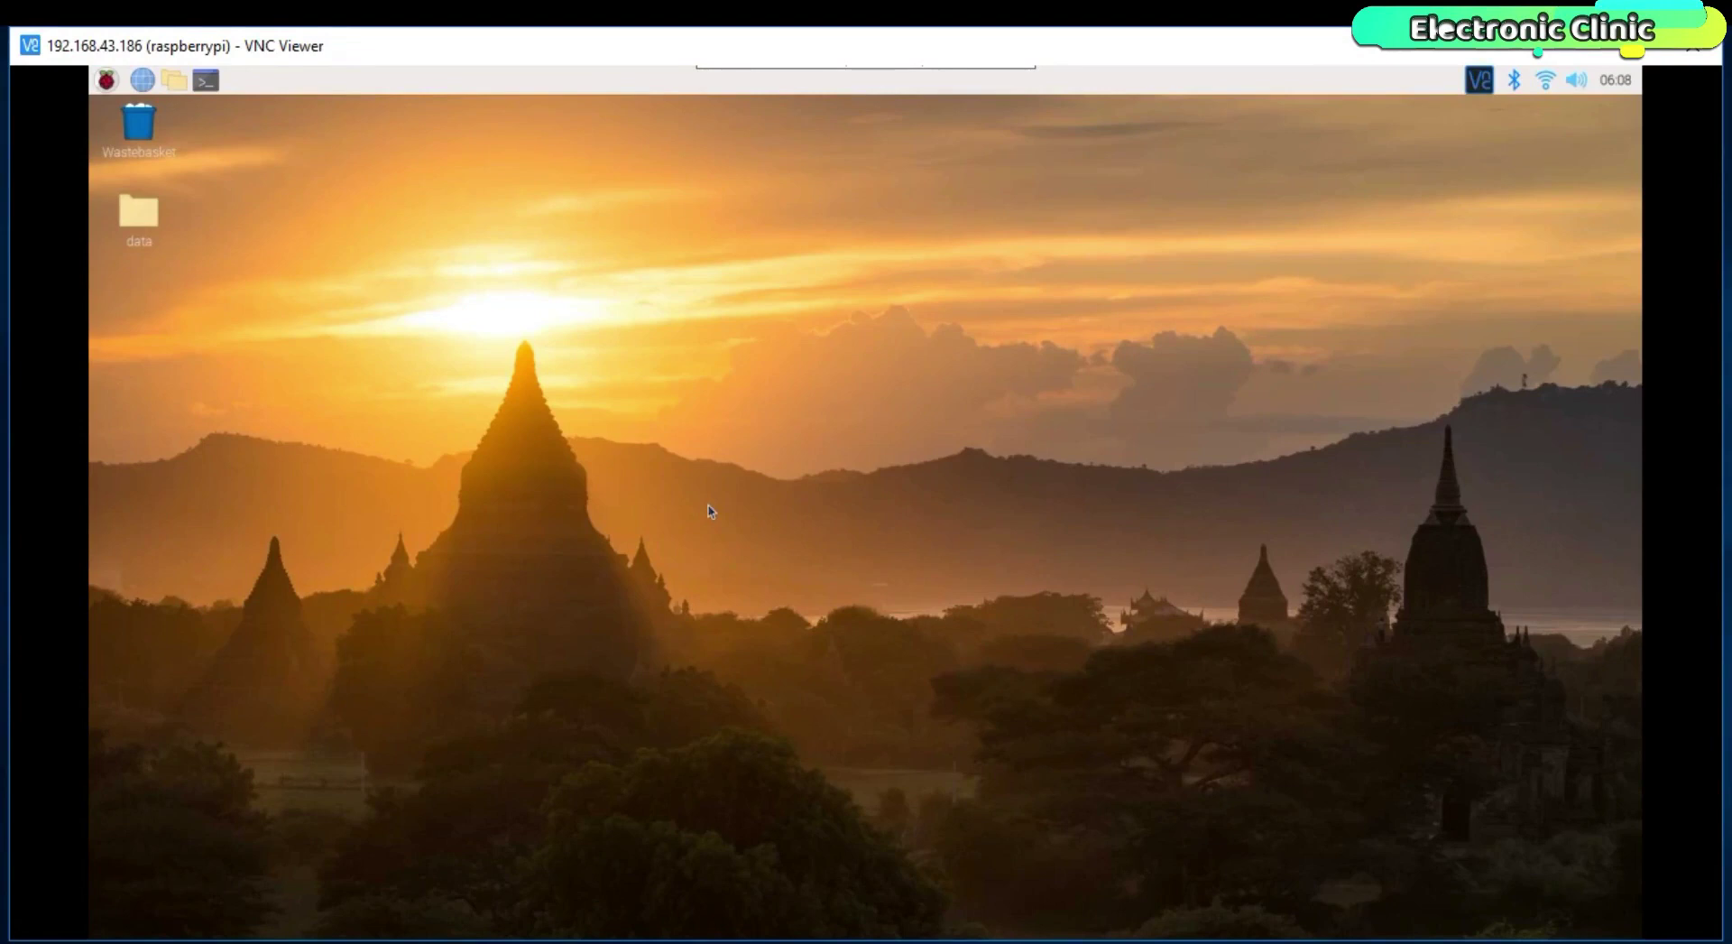
Step: Check the I2C interface setting in Raspberry Pi Configuration, toggle it to Disabled and back to Enabled, and close the dialog
click(107, 81)
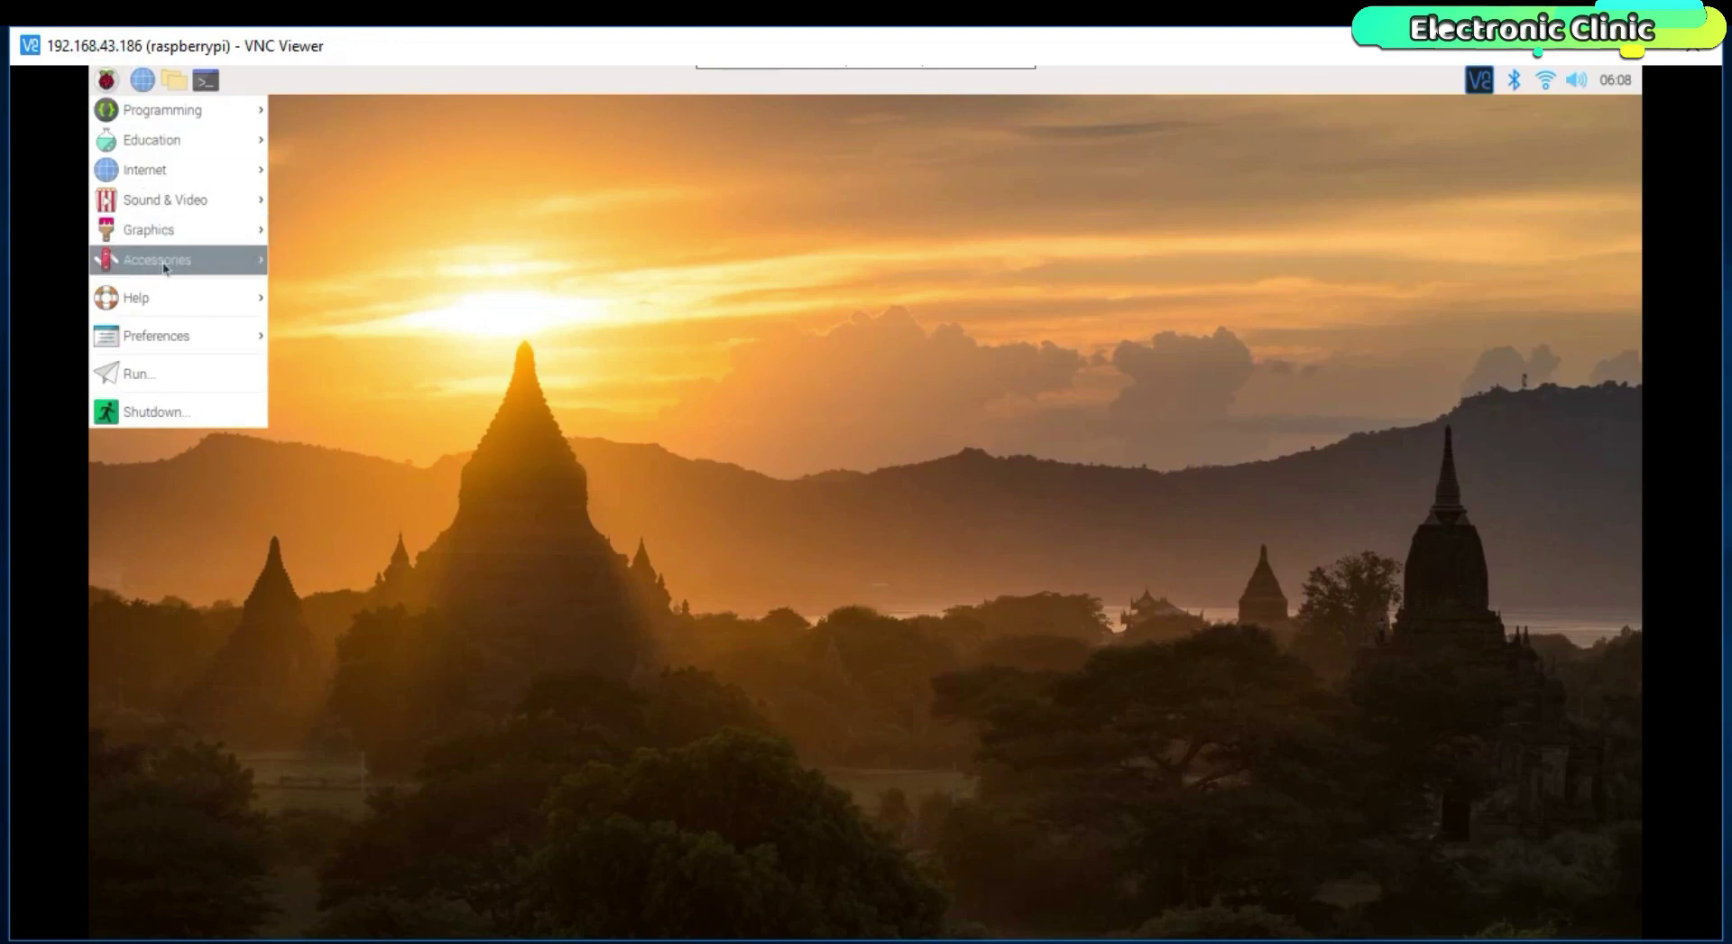
mouse_move(183, 336)
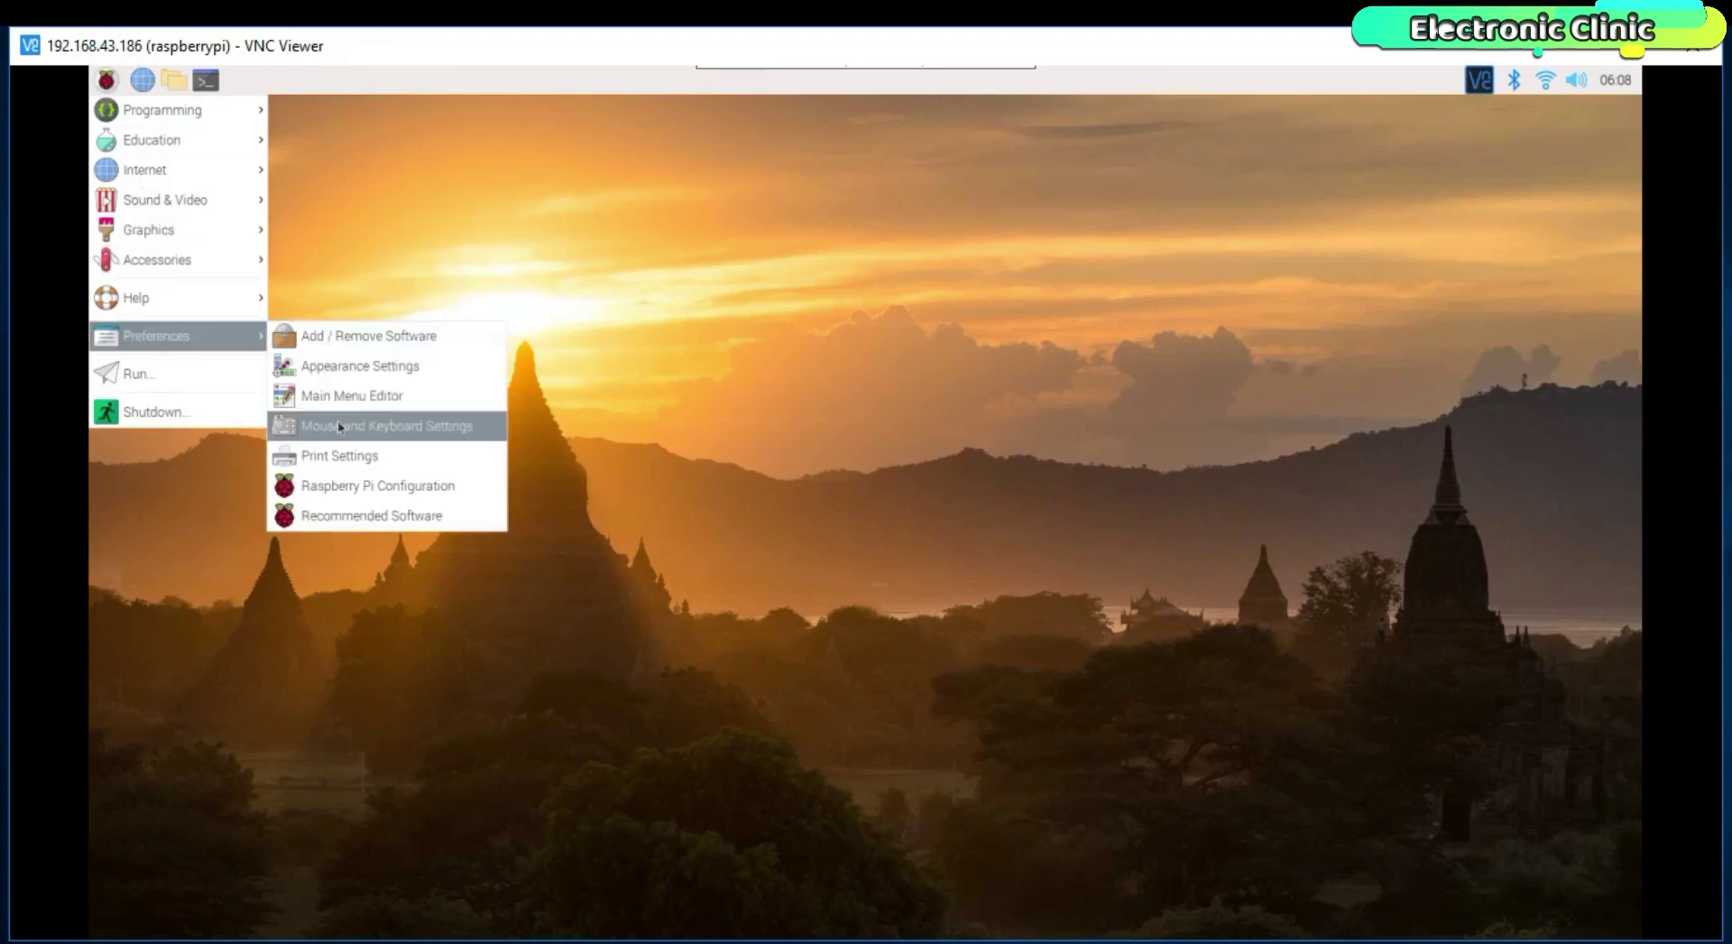
click(476, 492)
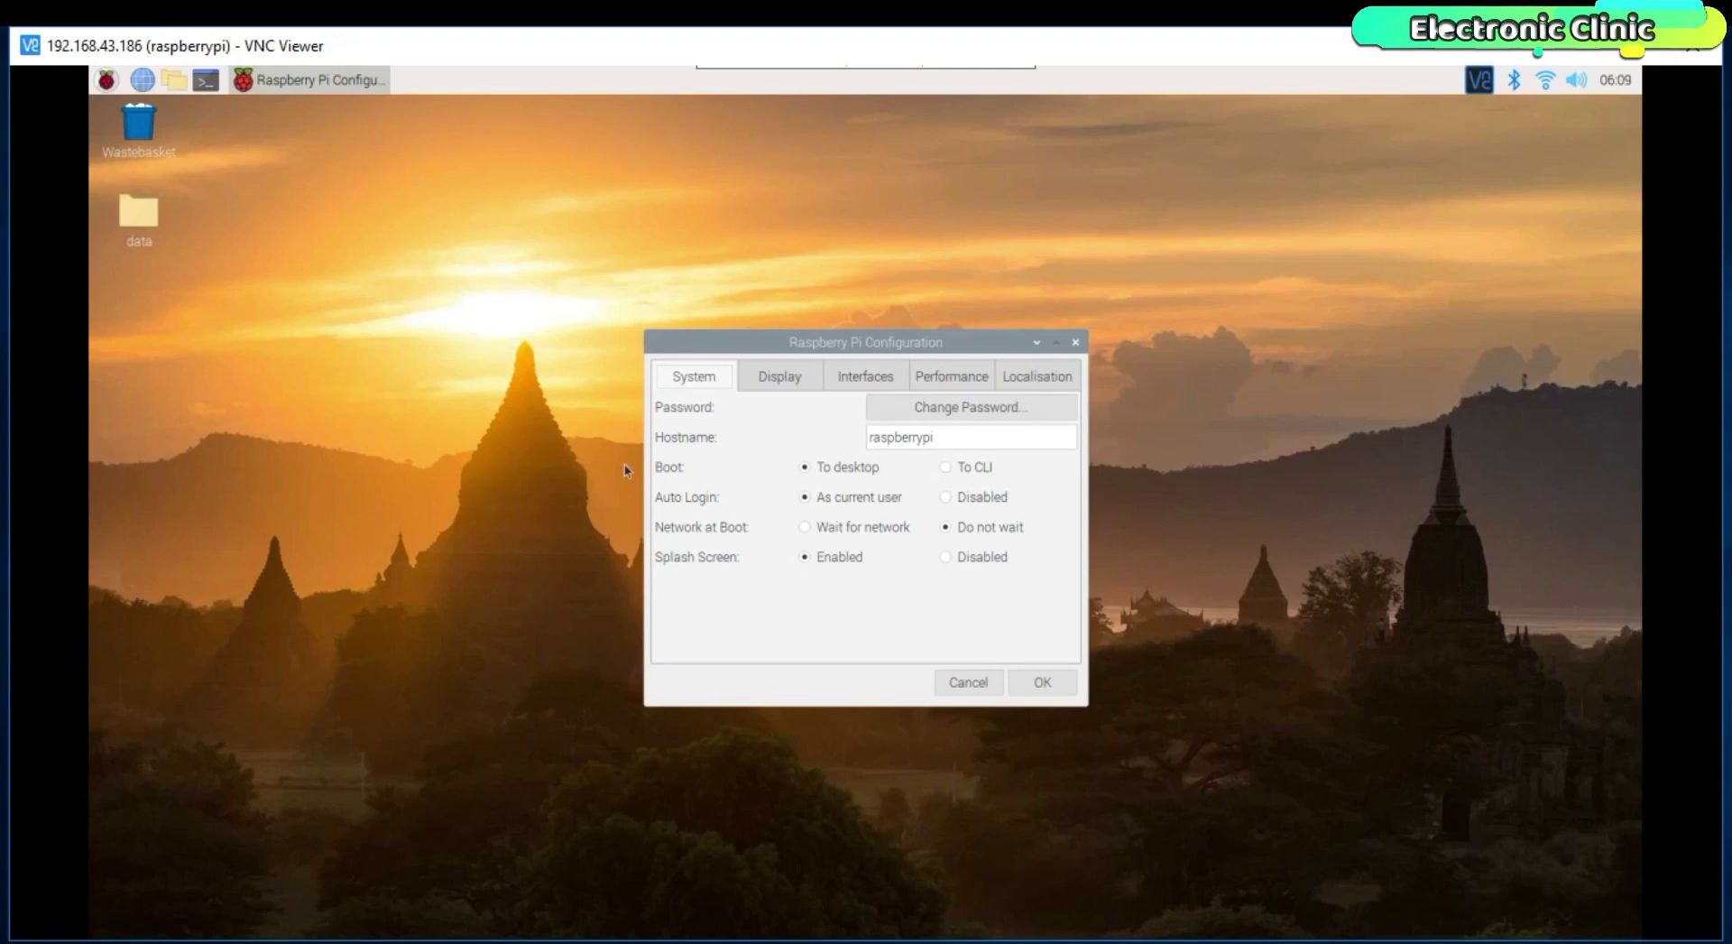
click(850, 377)
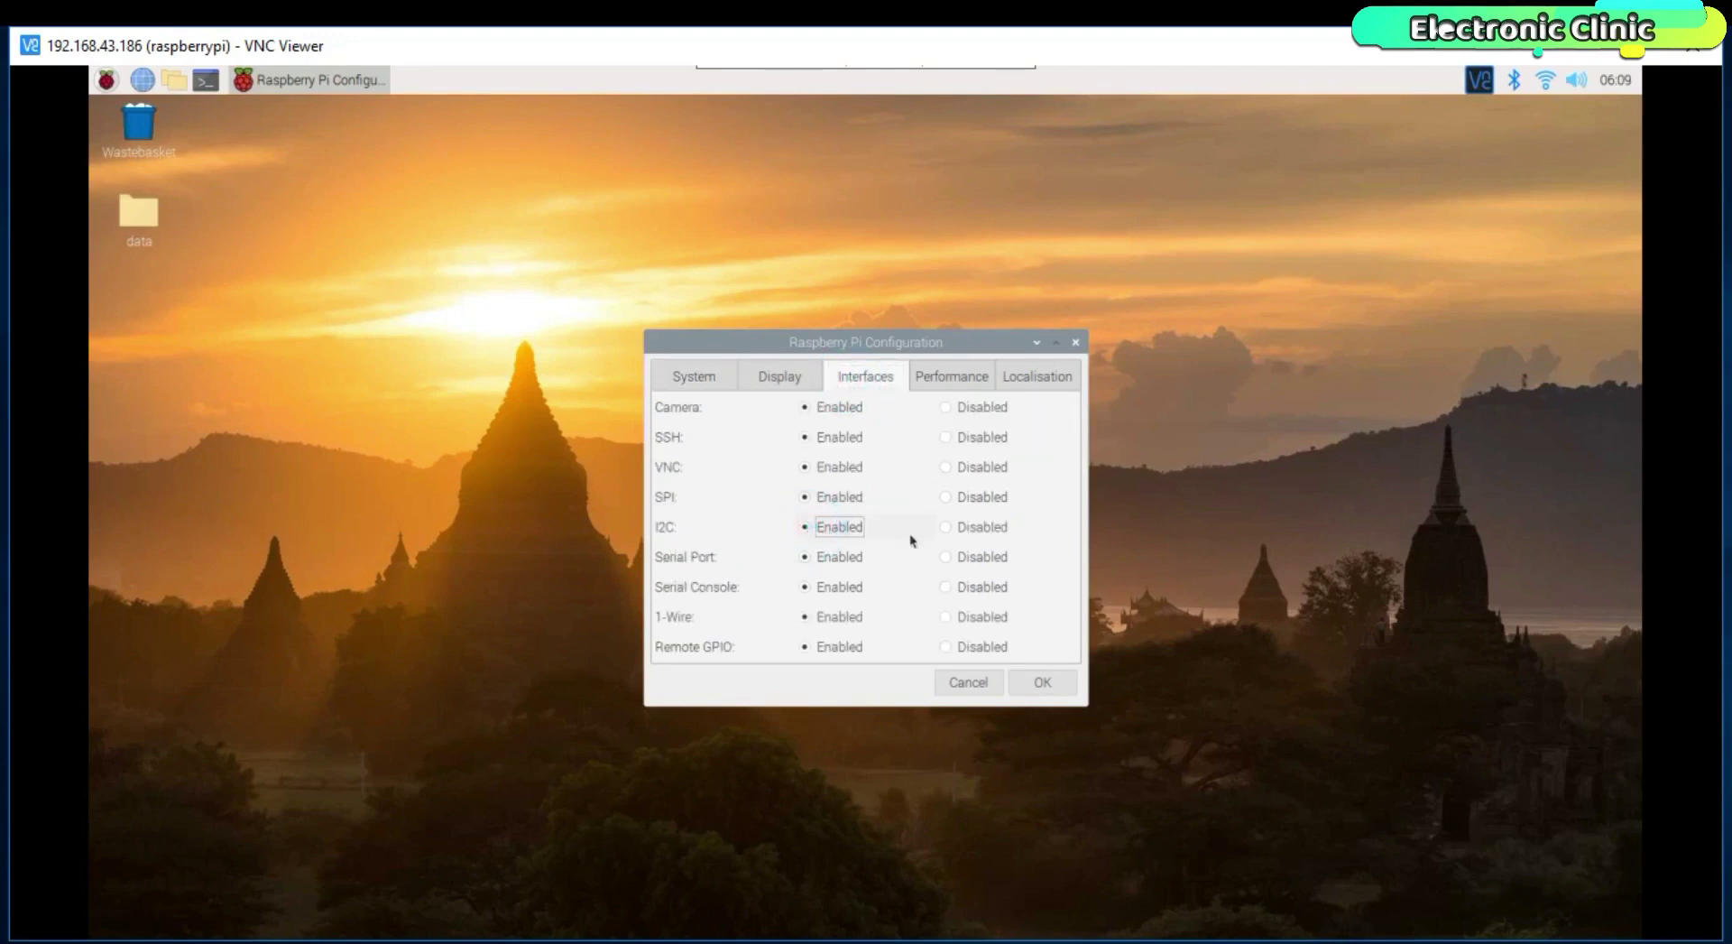
click(975, 529)
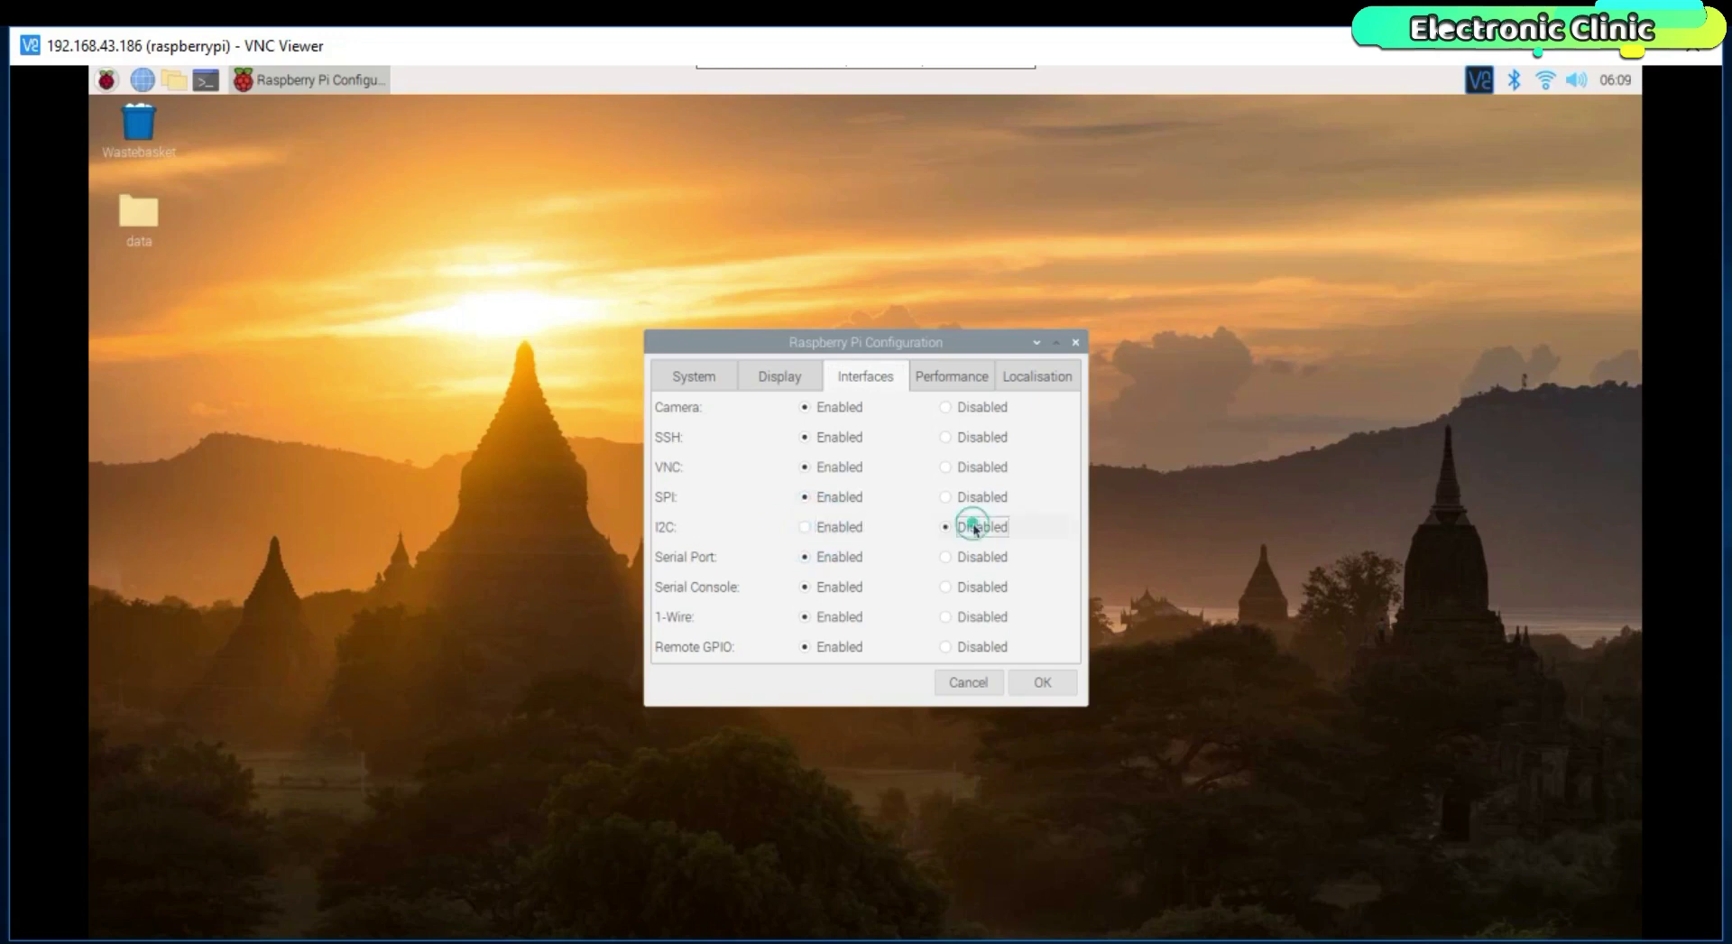
click(803, 529)
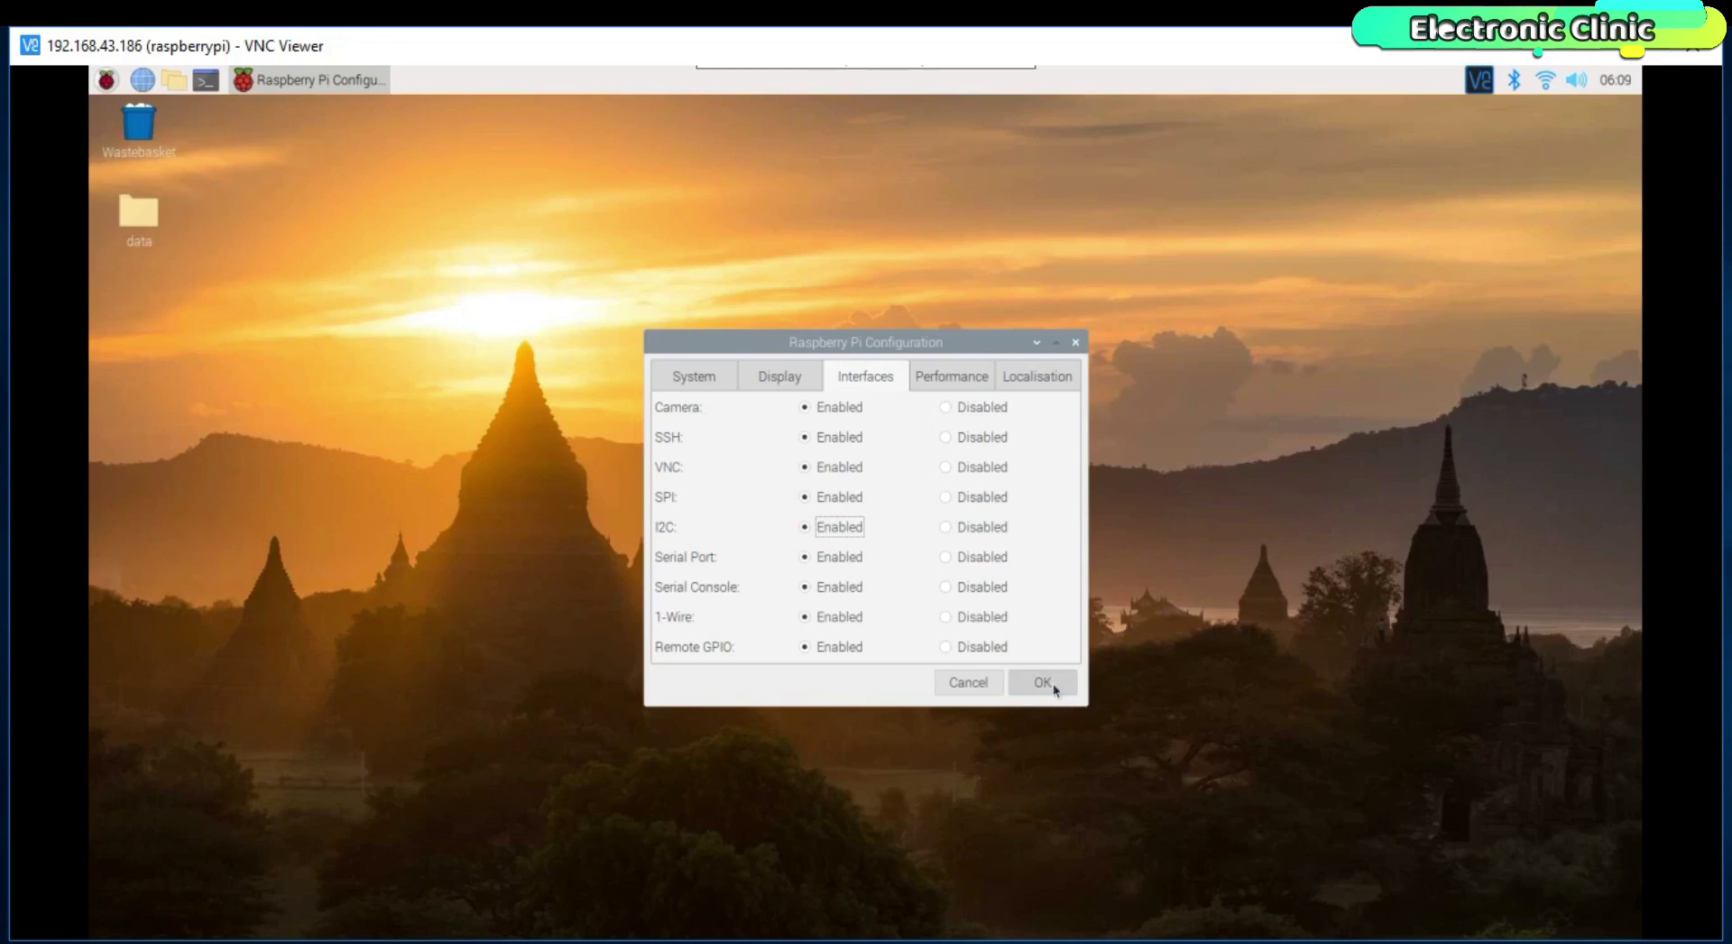
click(1075, 343)
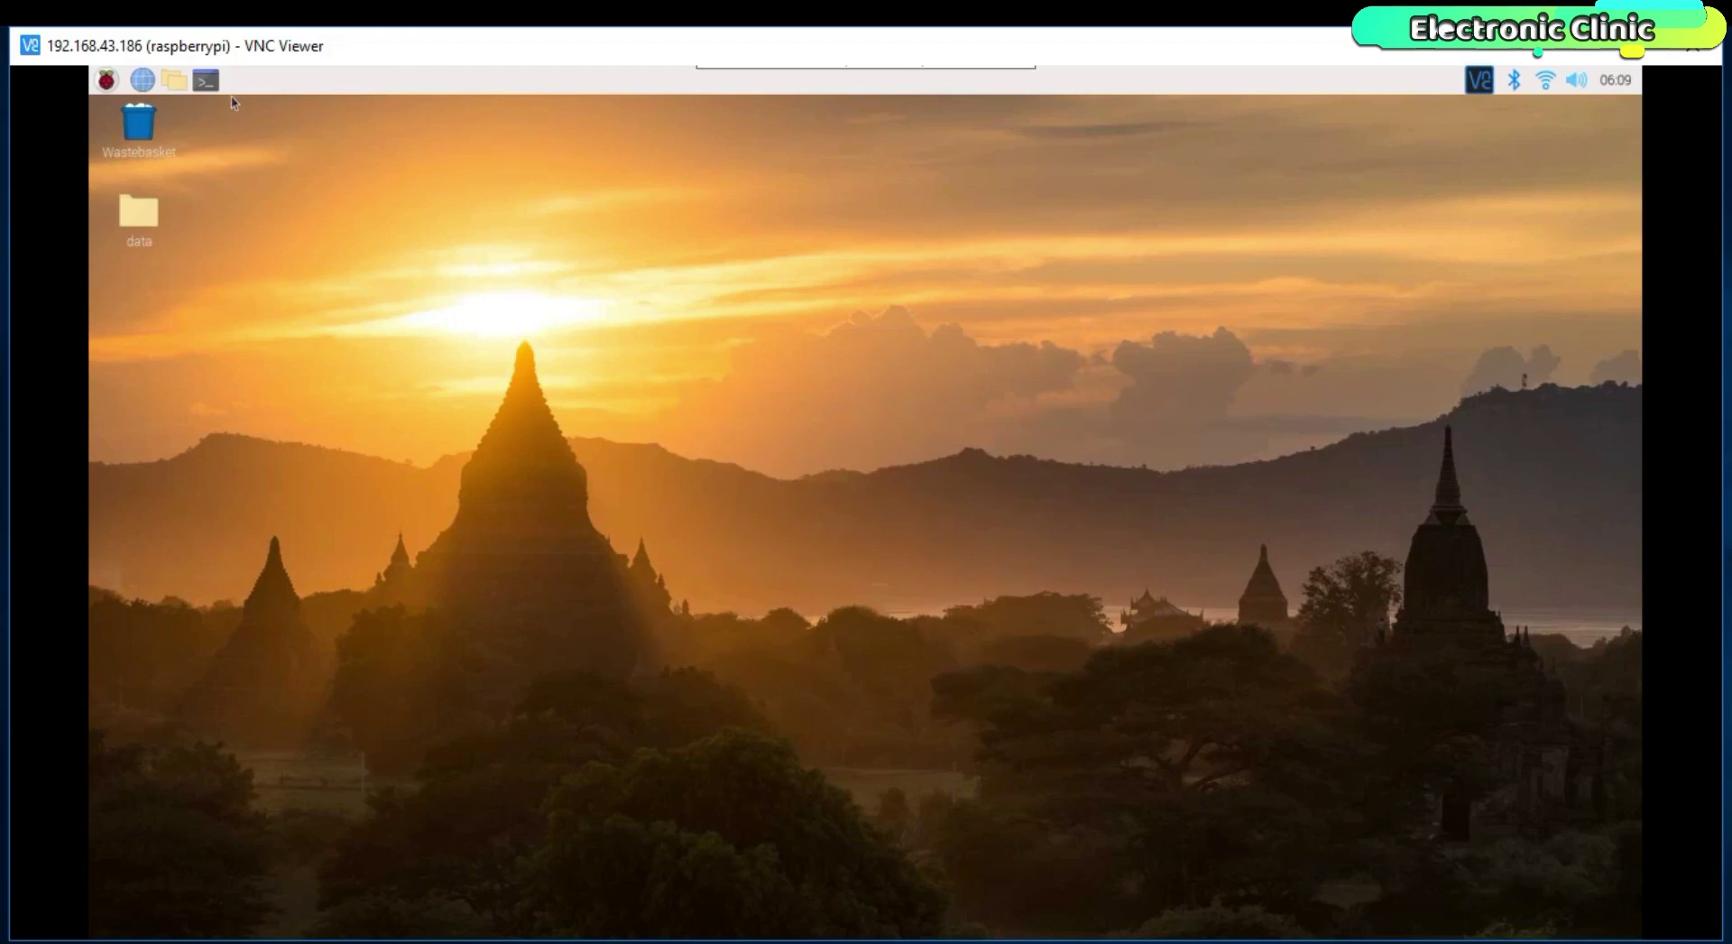
Step: Open a terminal and run sudo raspi-config
click(206, 87)
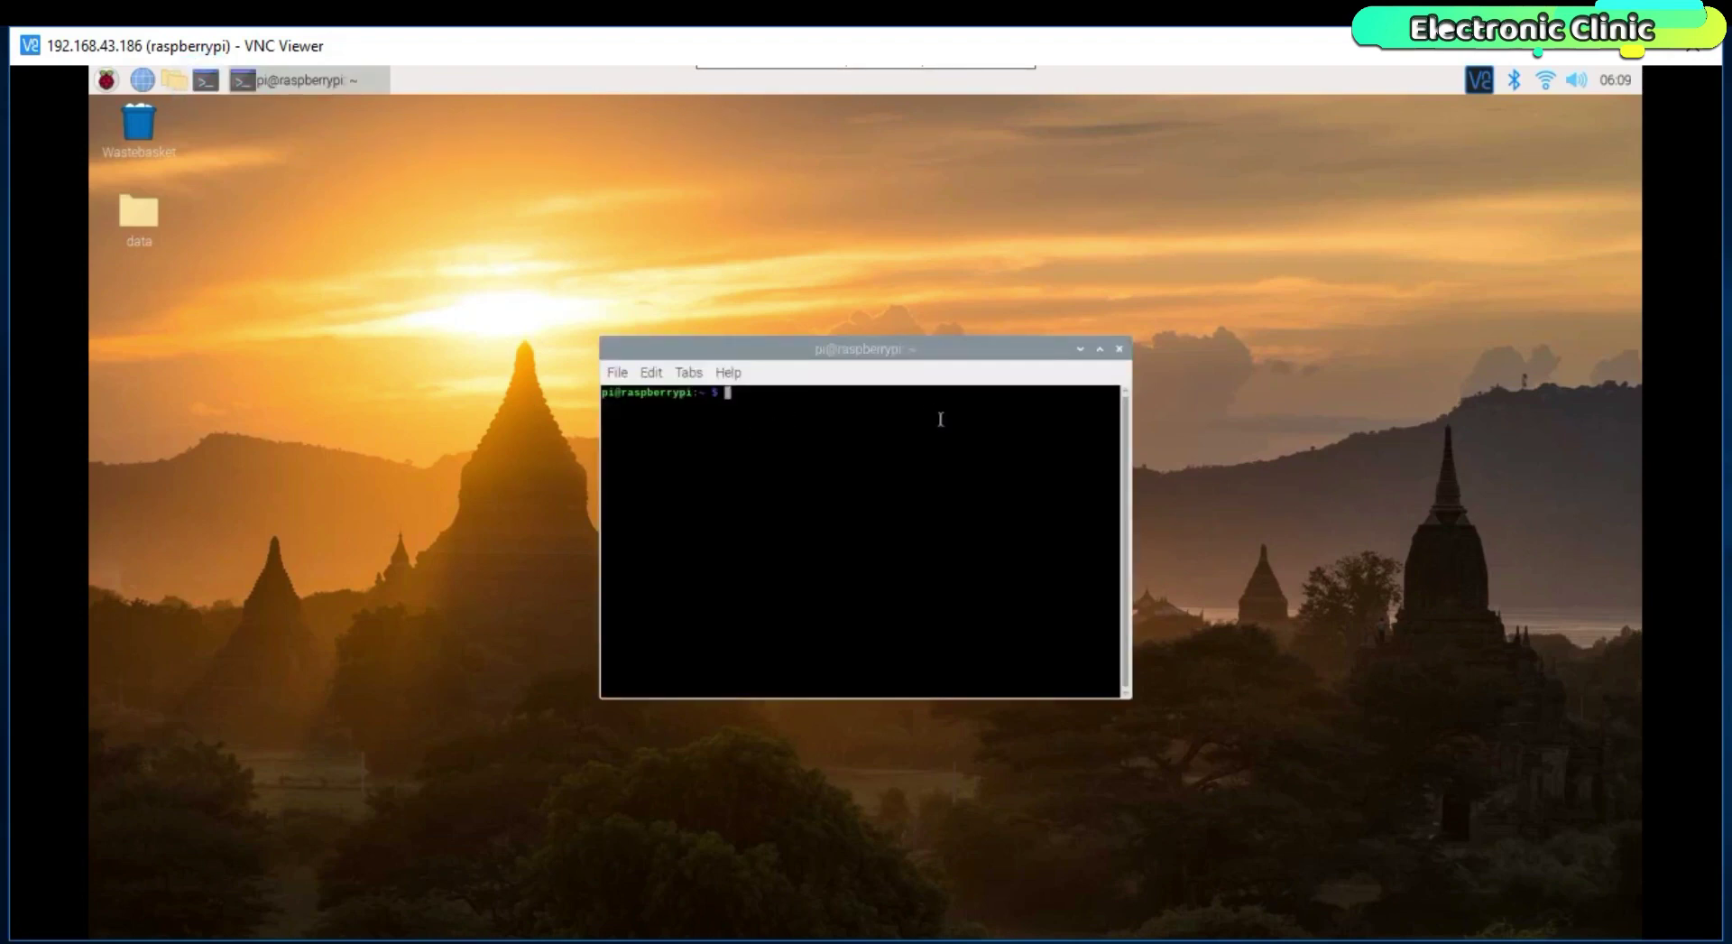
text(sudo raspi-config)
key(Return)
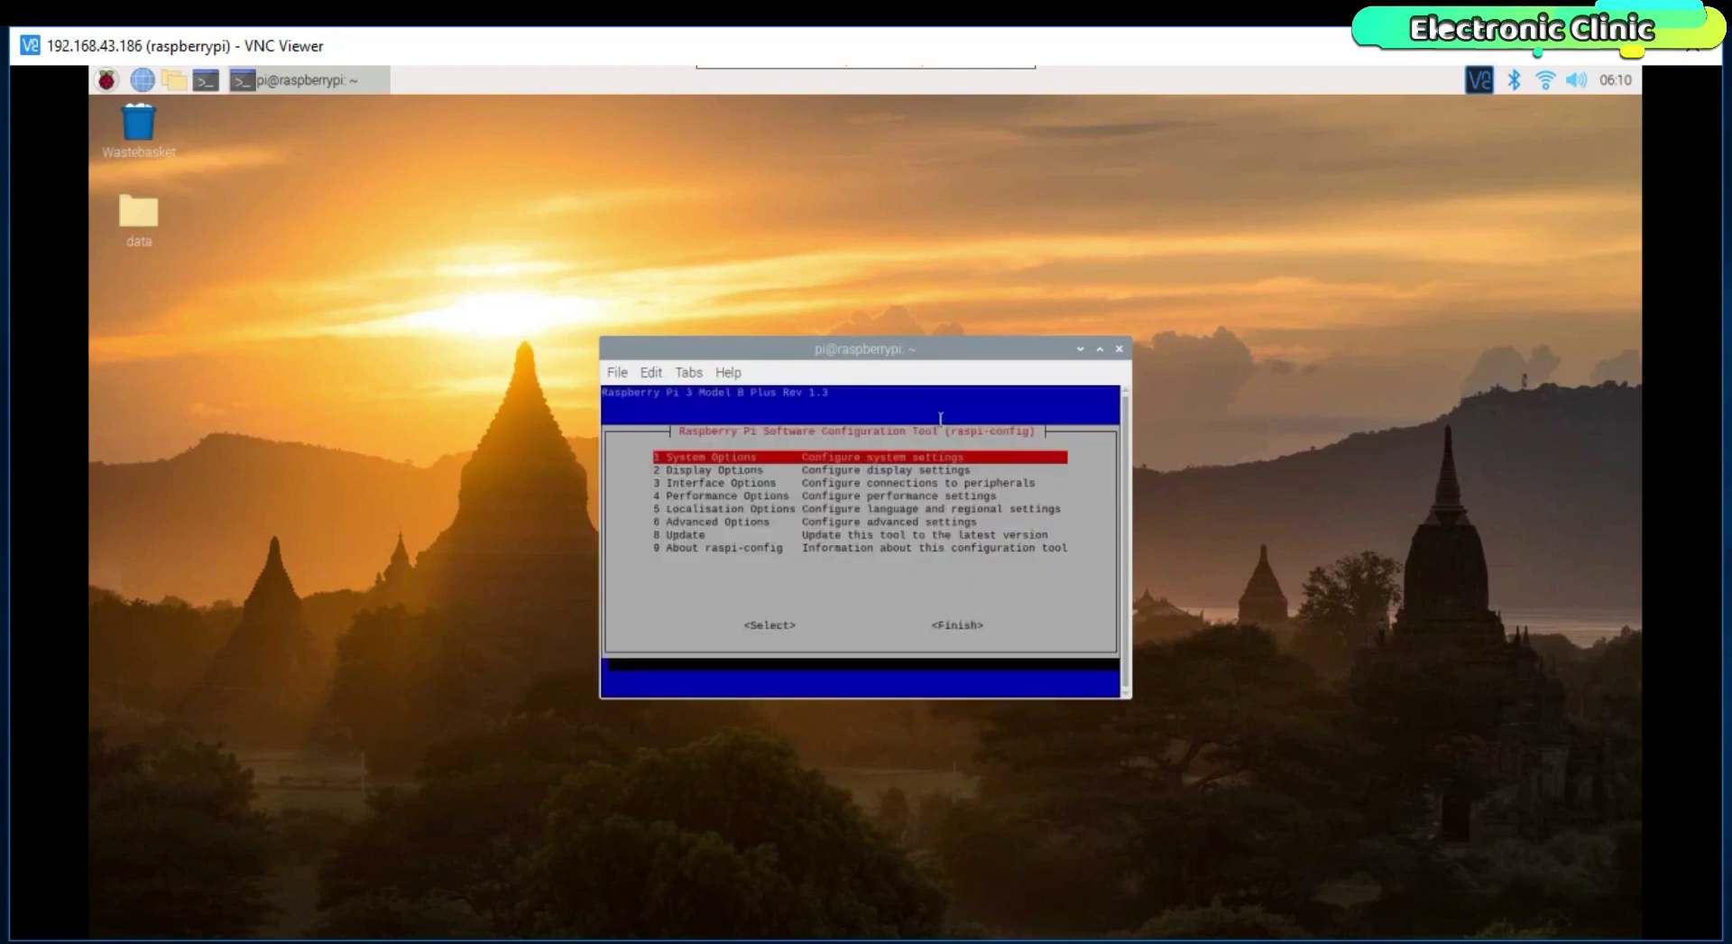
Step: View the I2C enable question under Interface Options in raspi-config, and close the terminal without answering it
key(Down)
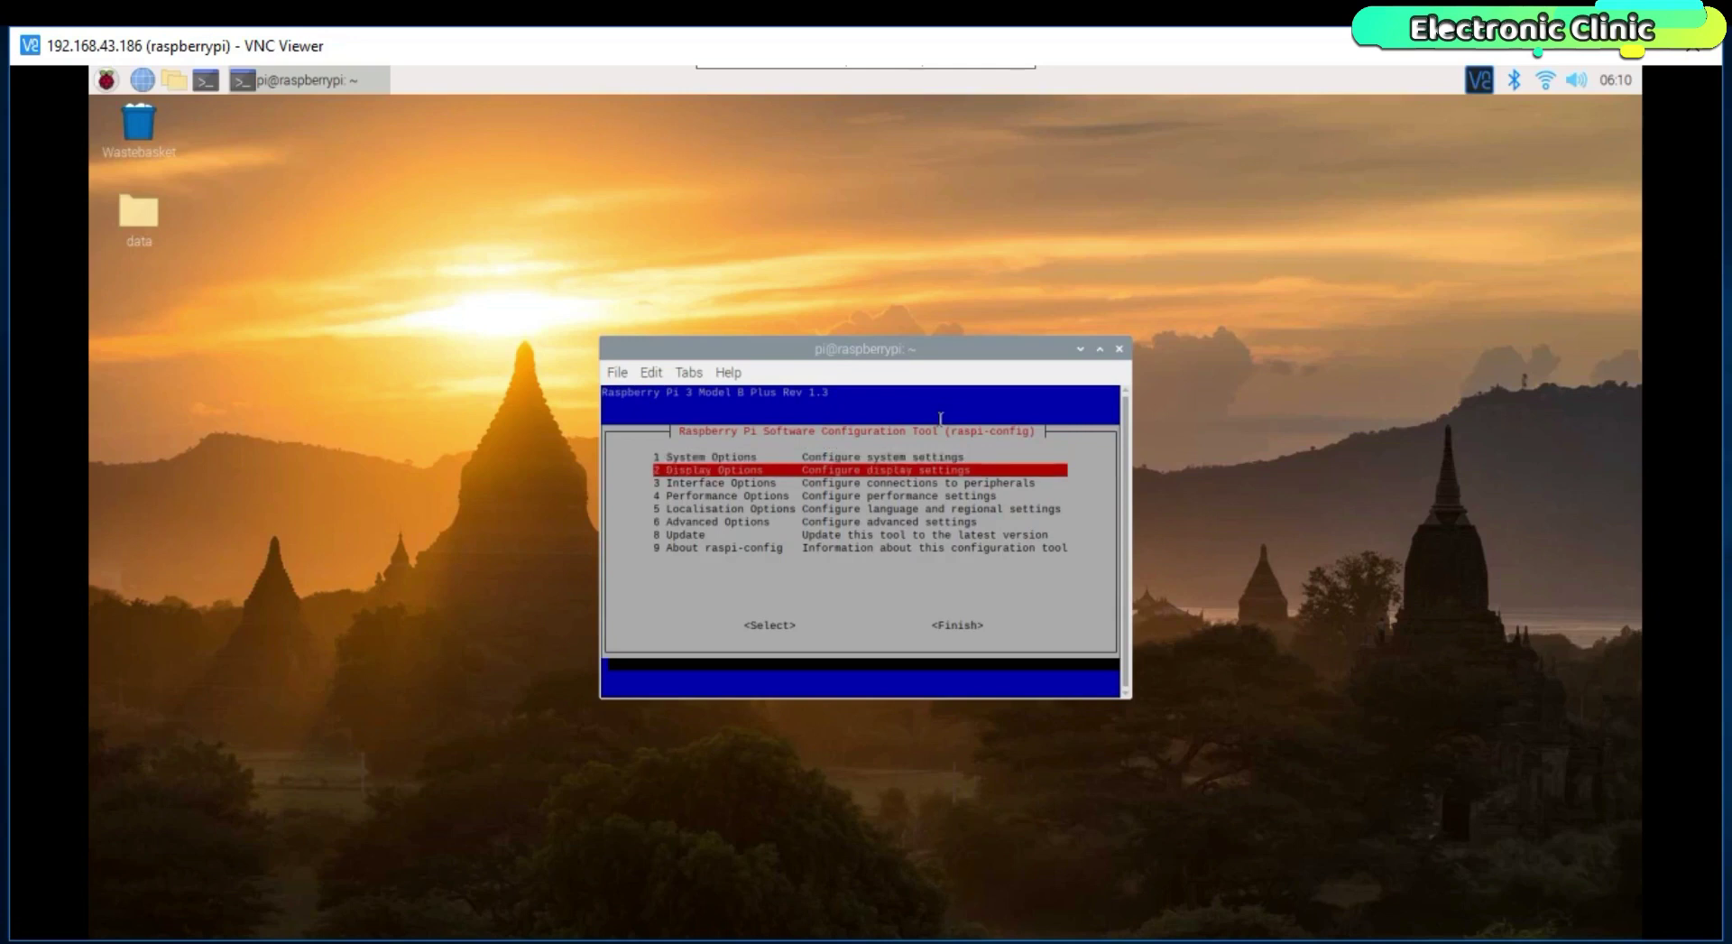
key(Down)
key(Return)
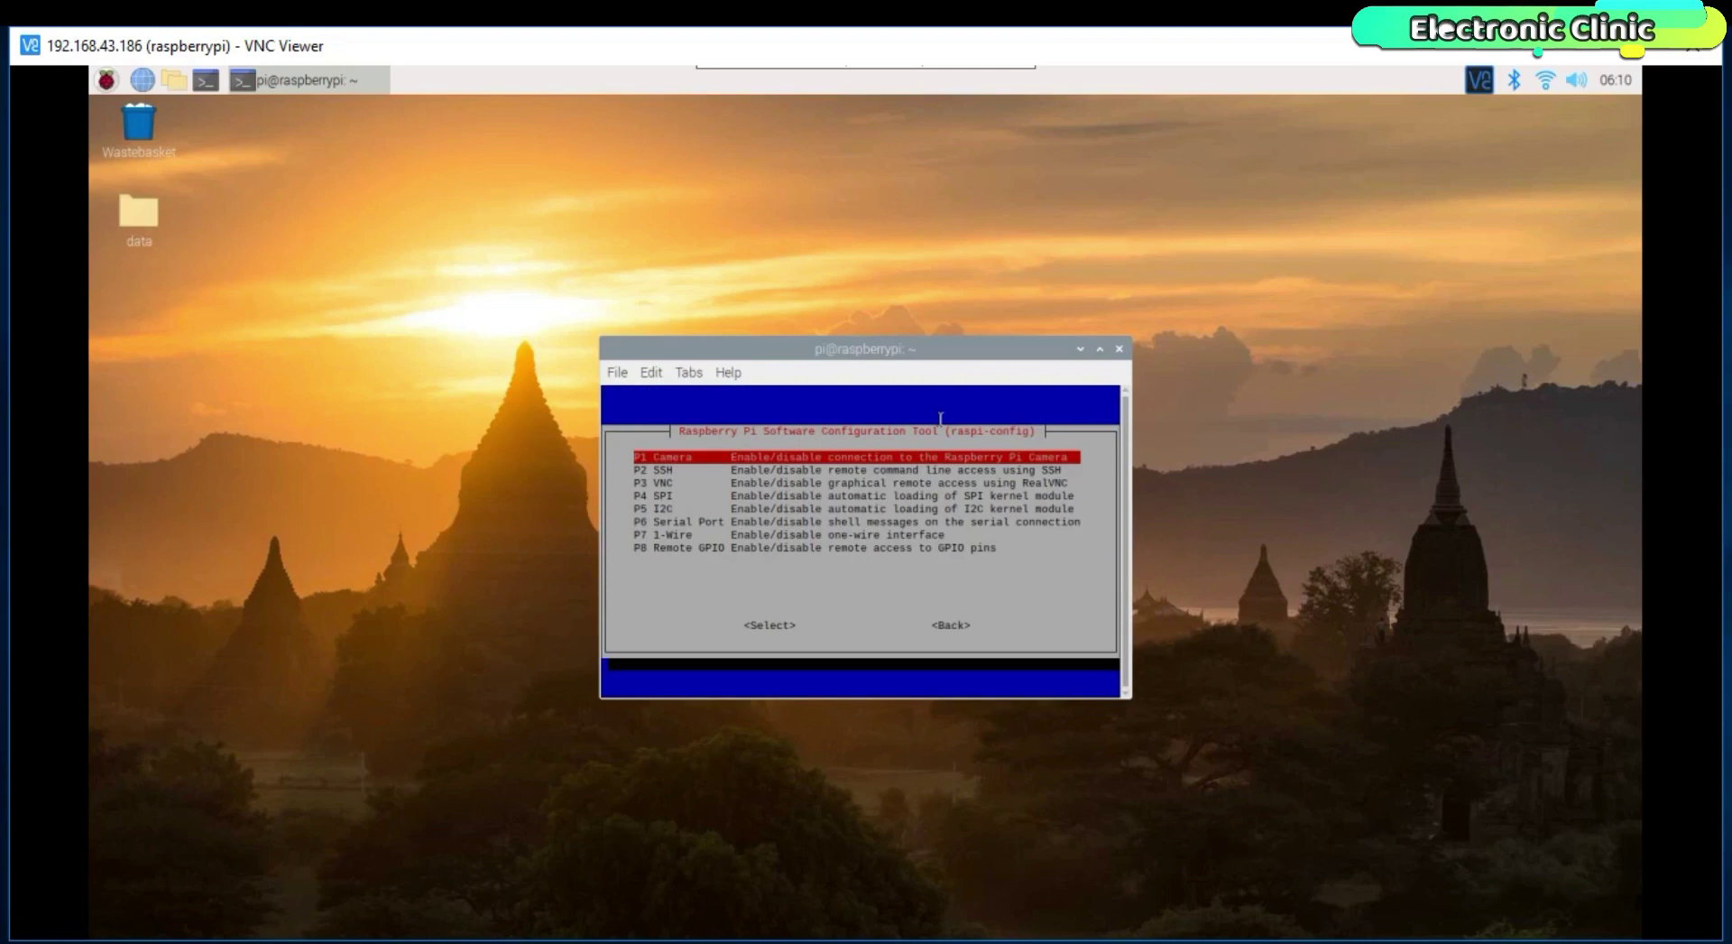
key(Down)
key(Down)
key(Down)
key(Down)
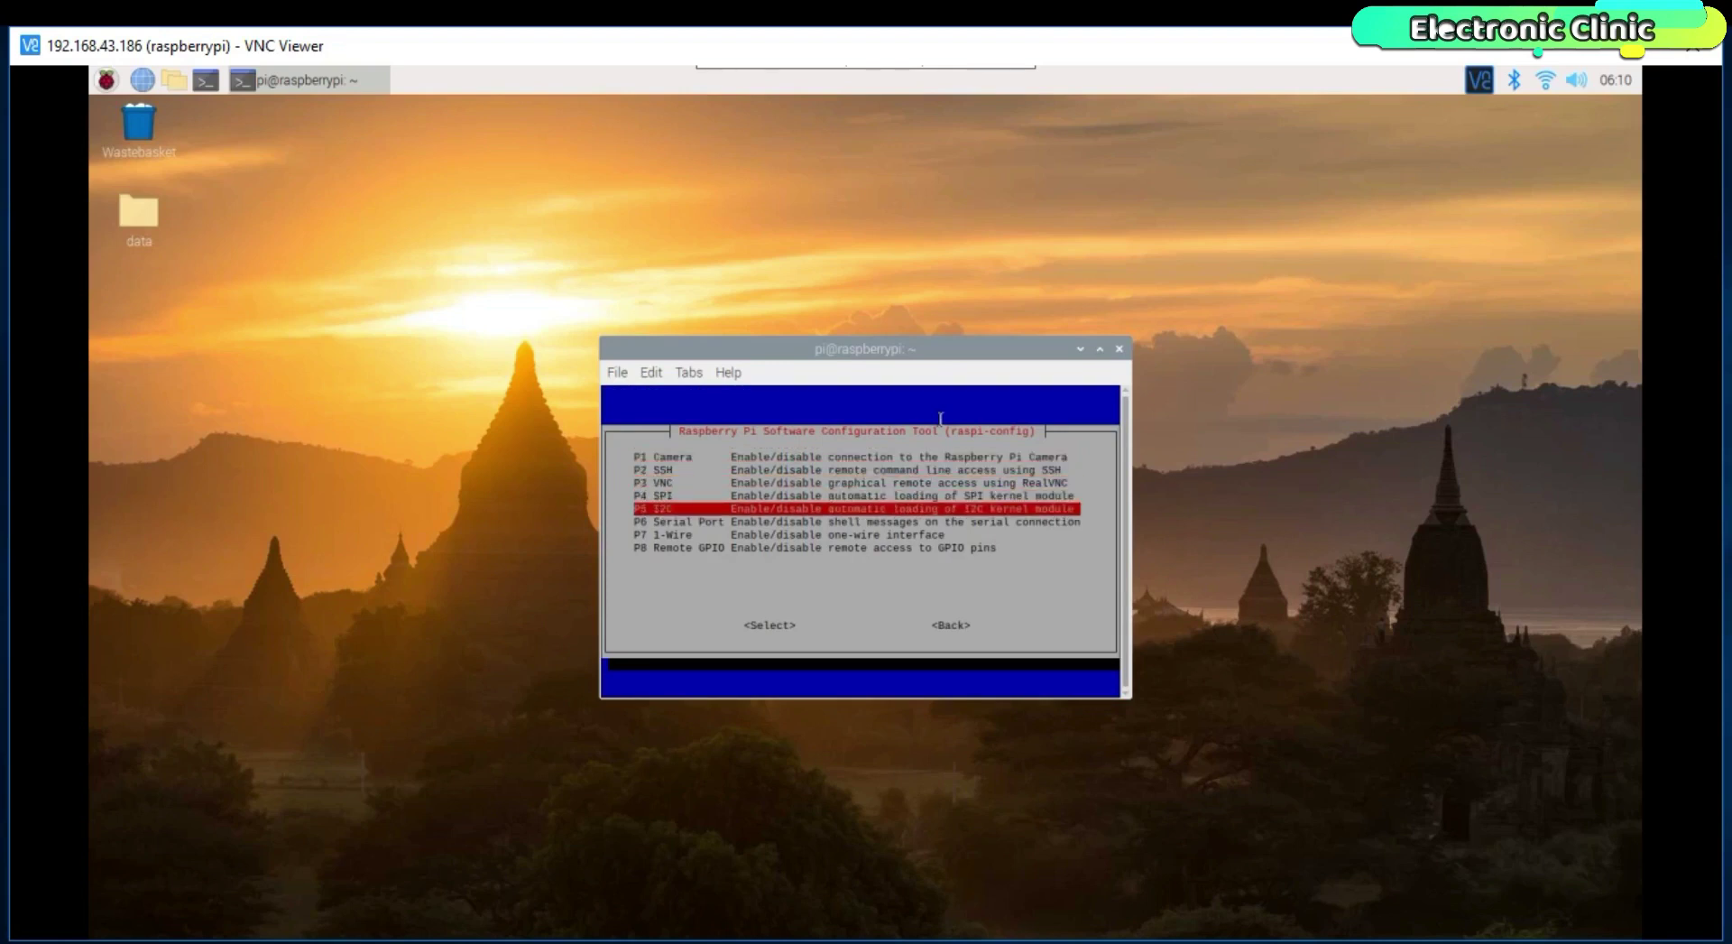
key(Return)
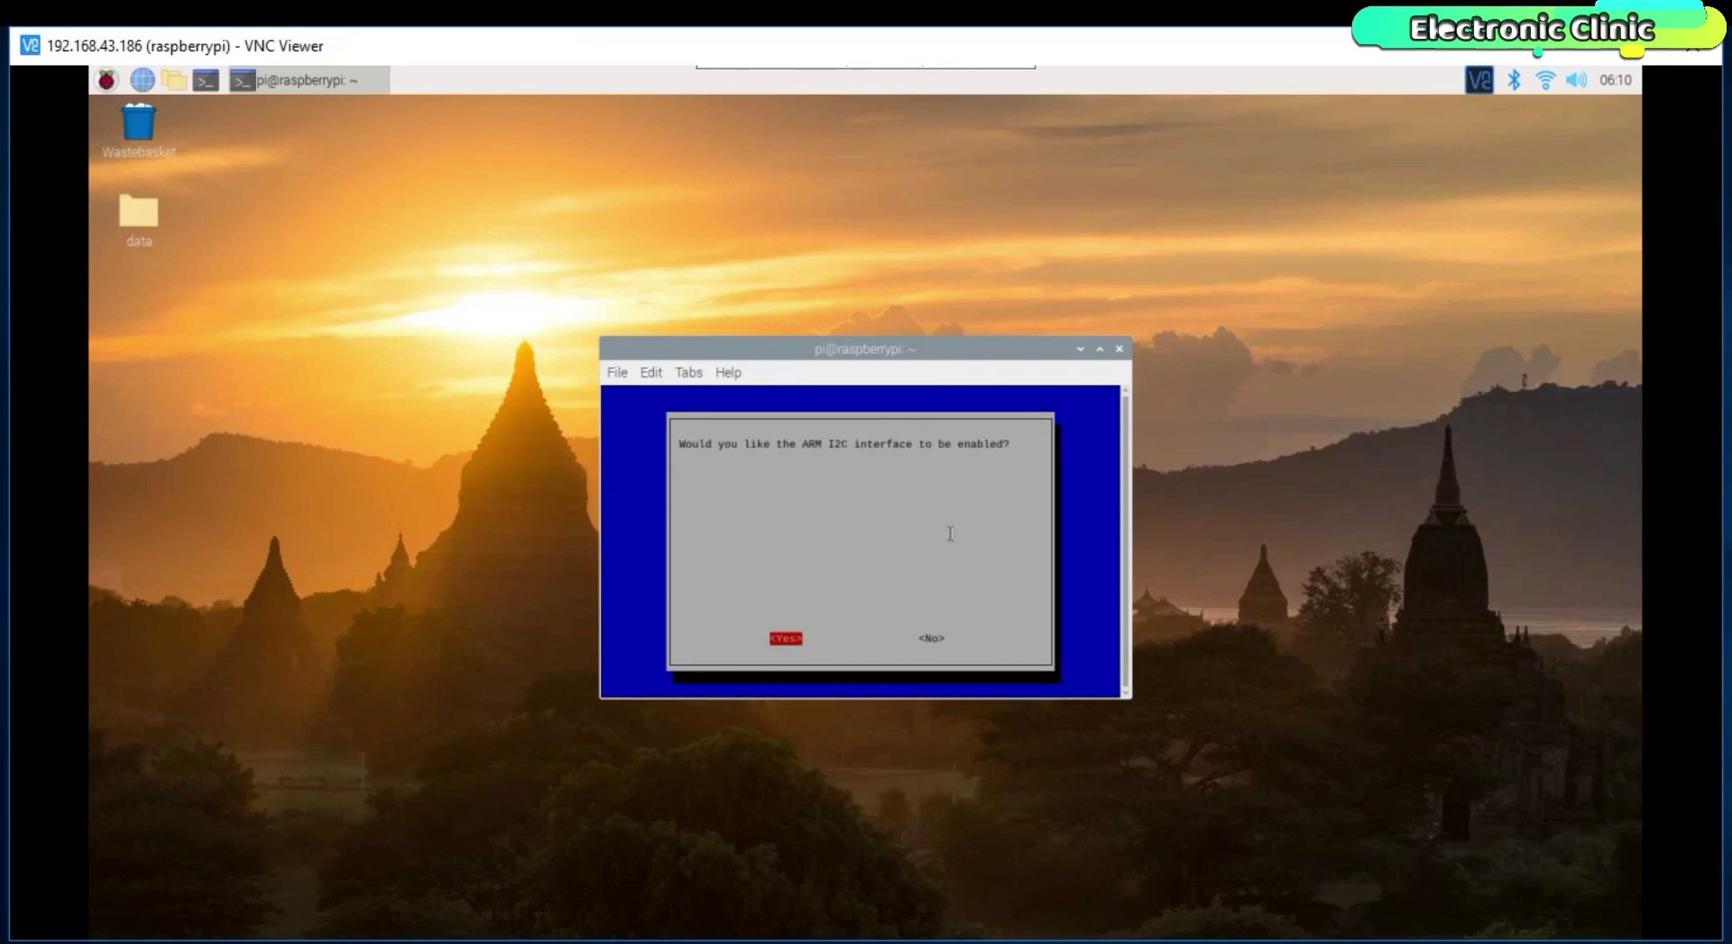
click(1120, 349)
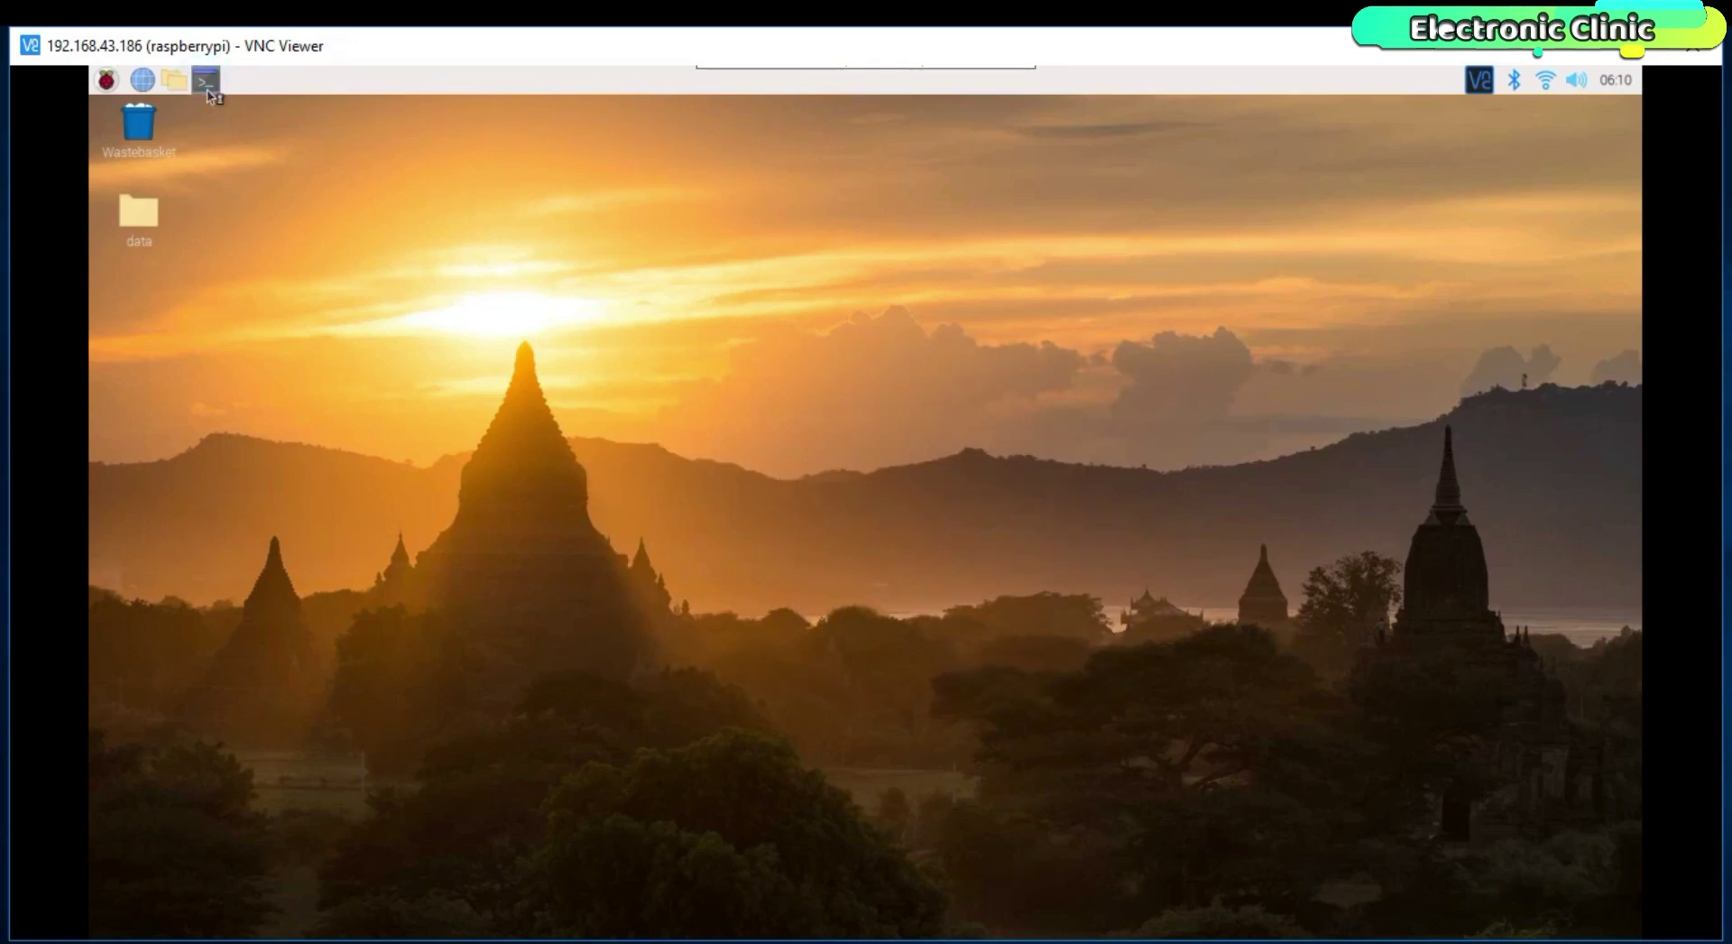
Step: Open a new terminal and run sudo apt update, copying the command from the Word document
click(208, 88)
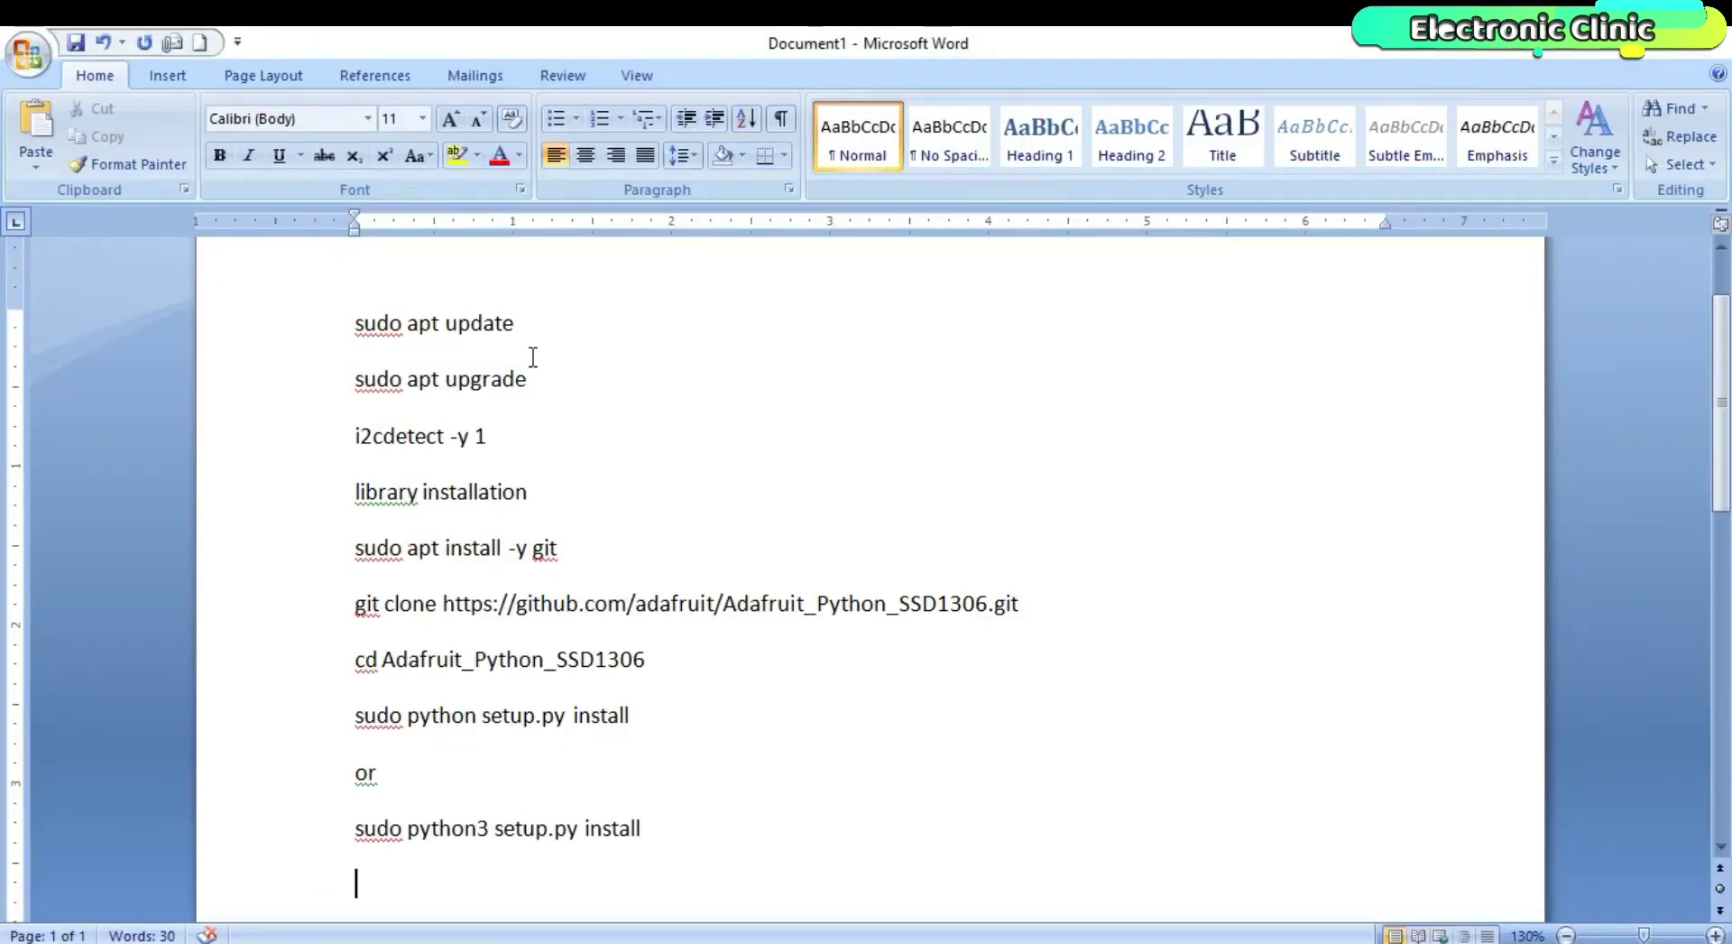
triple_click(523, 323)
key(ctrl+c)
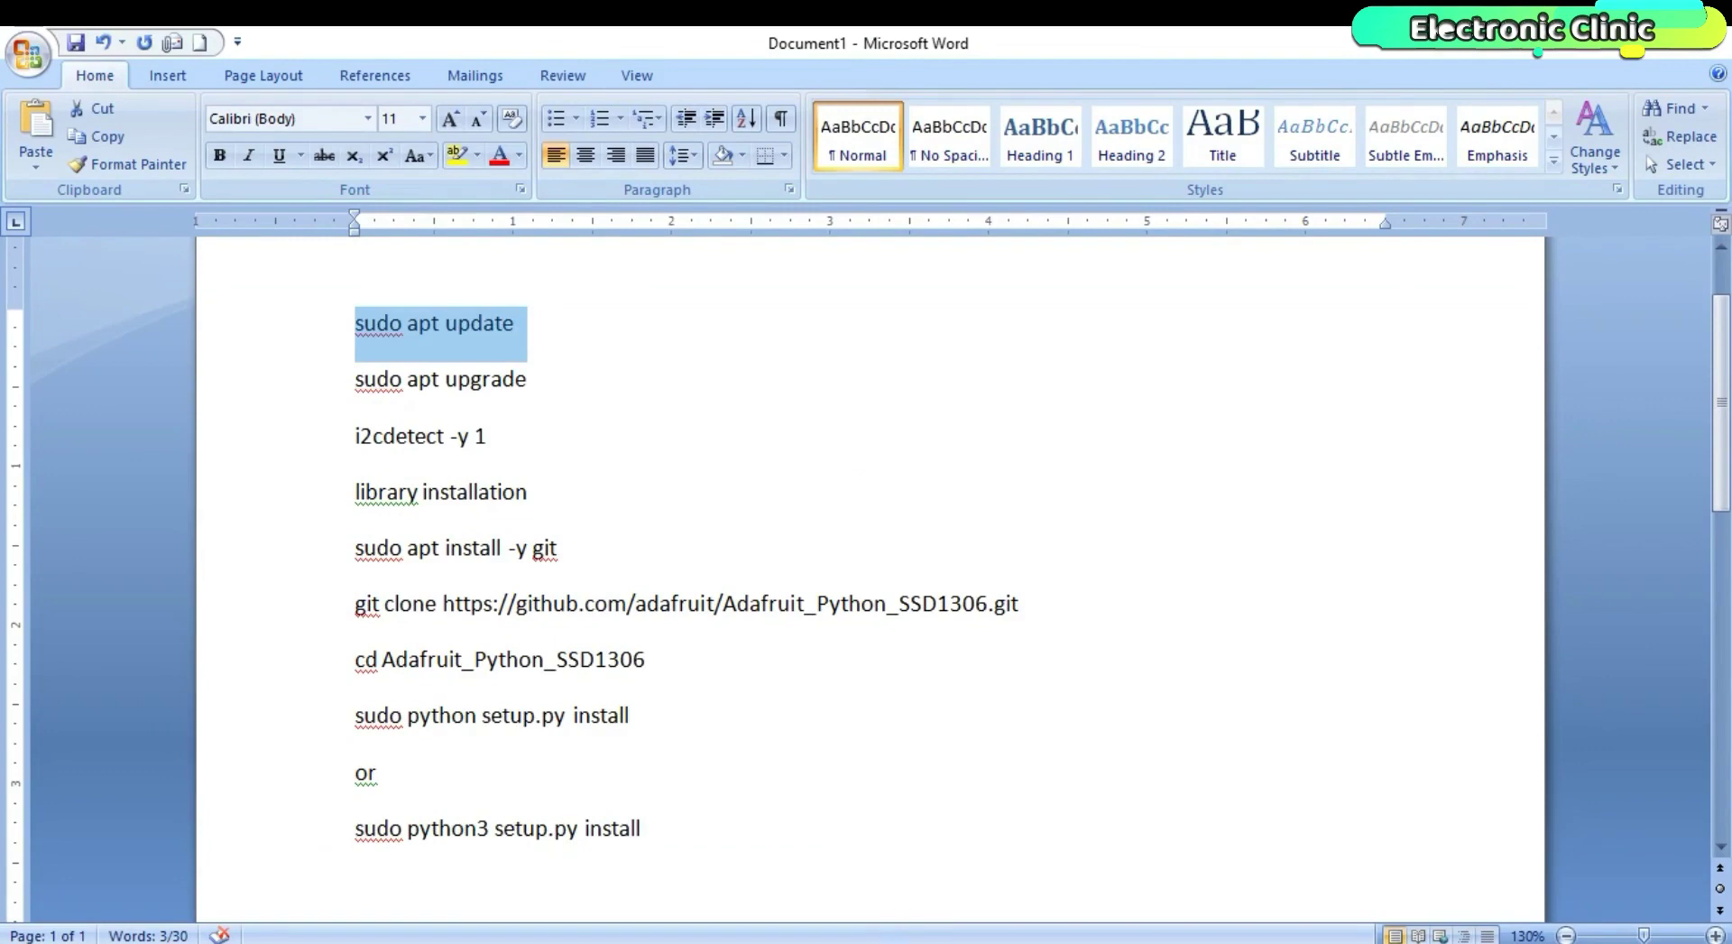
mouse_move(902, 934)
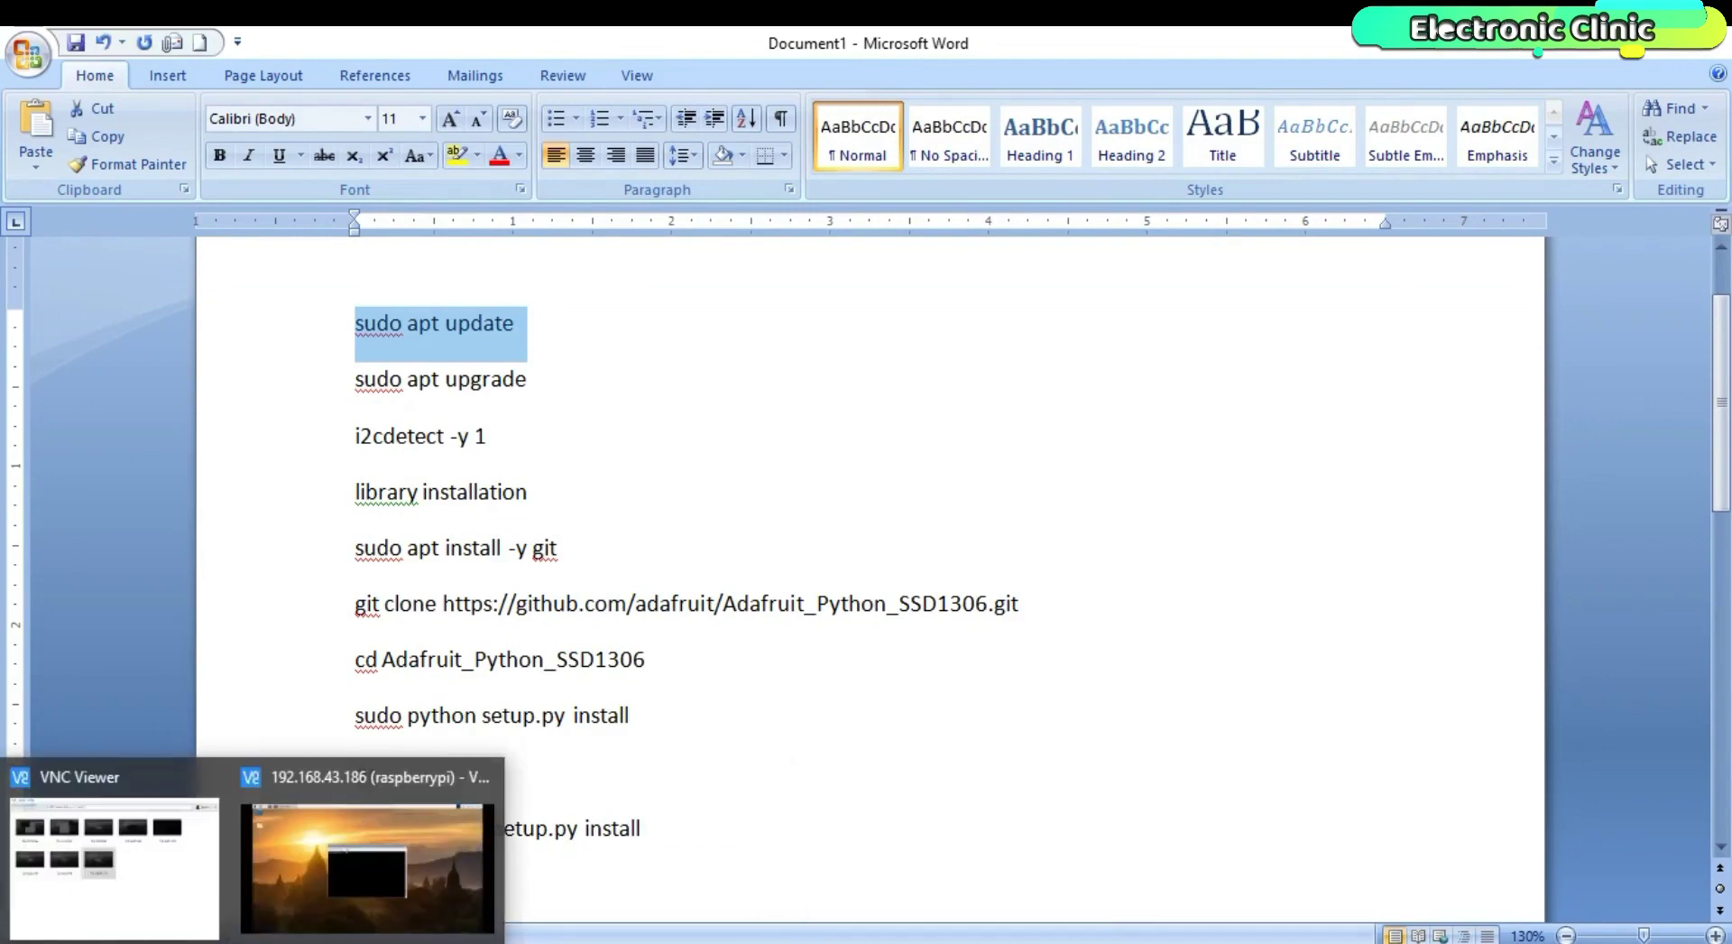
click(330, 920)
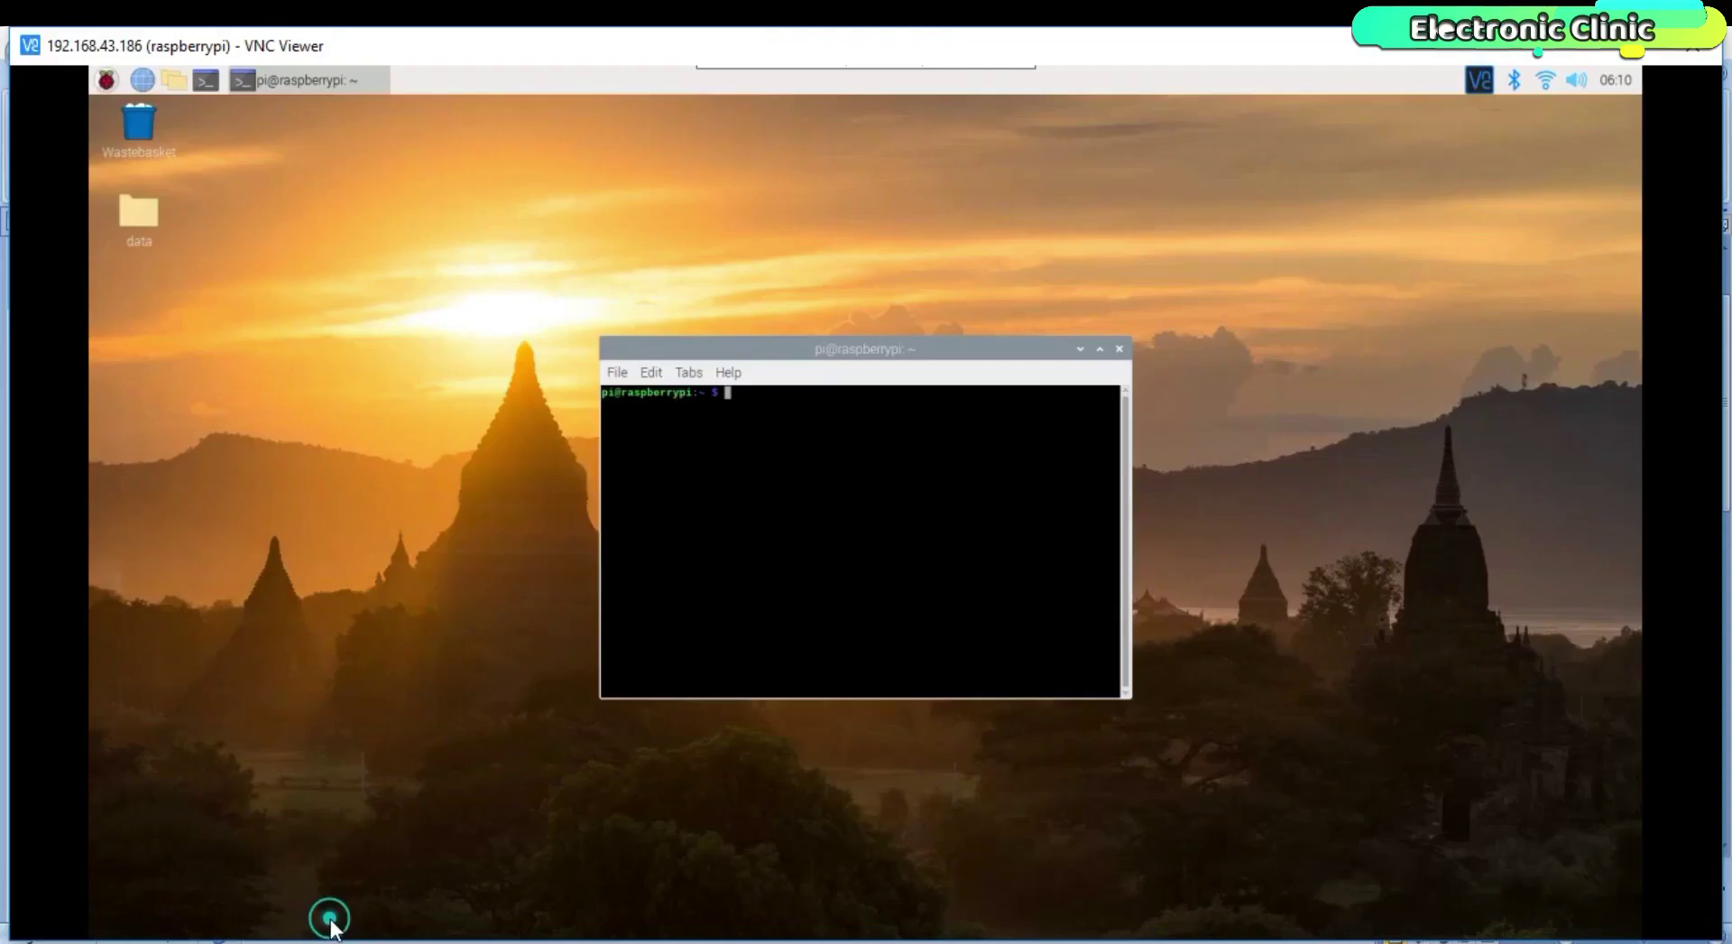
right_click(749, 423)
click(785, 508)
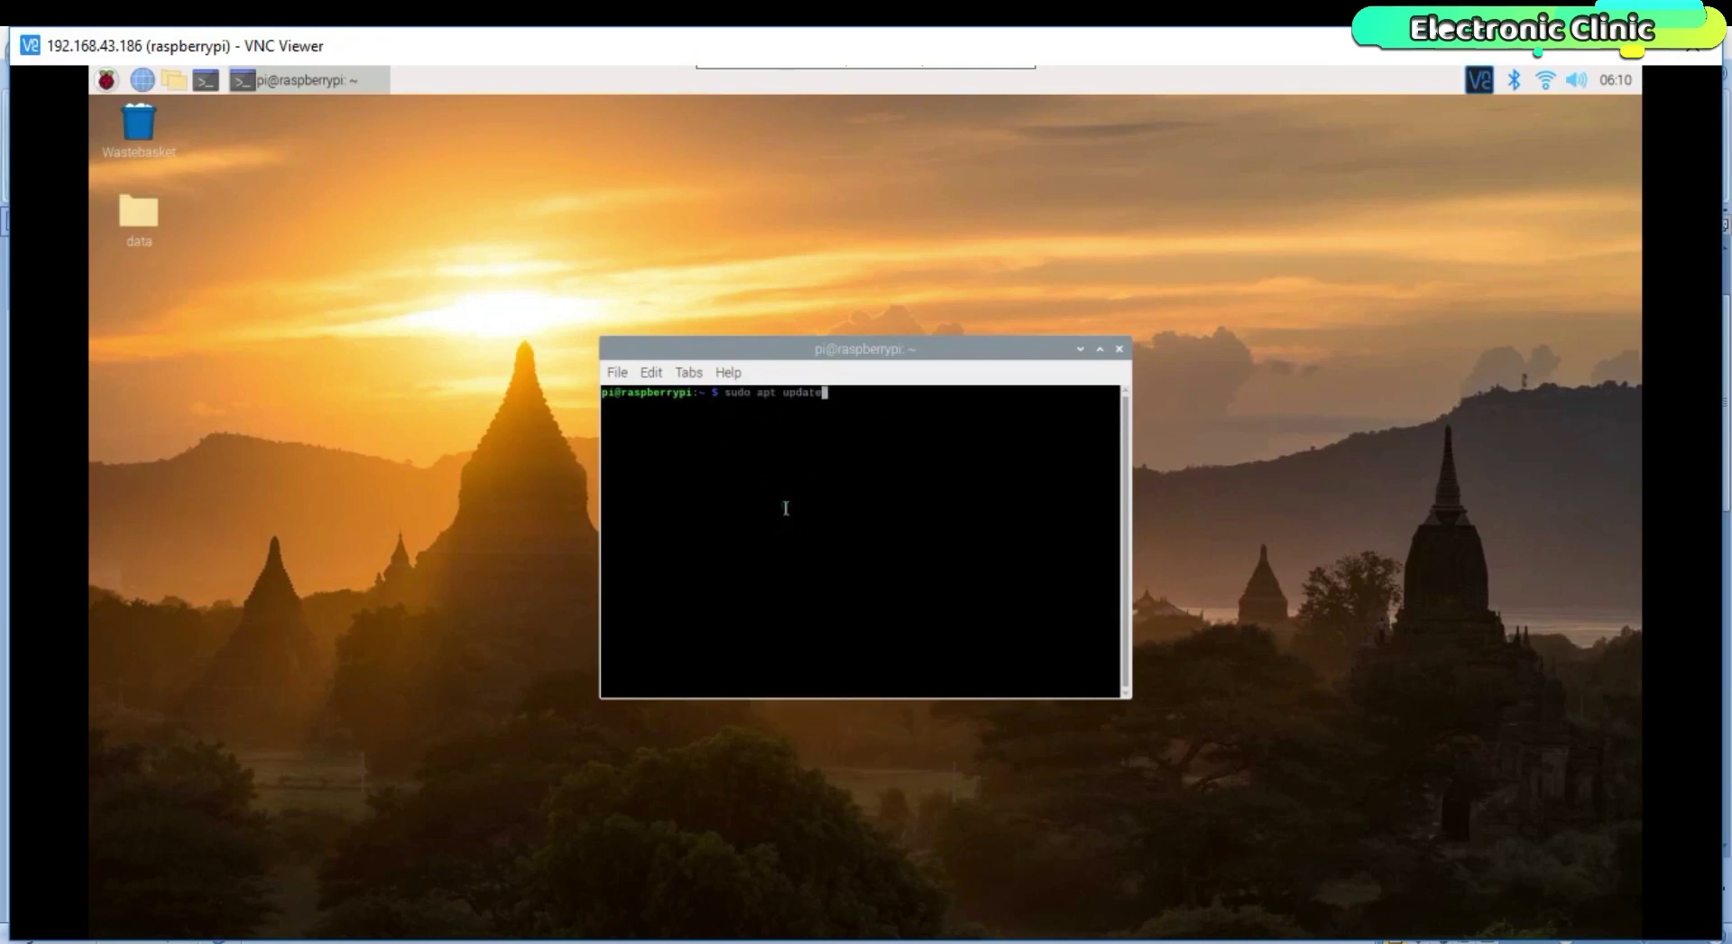
key(Return)
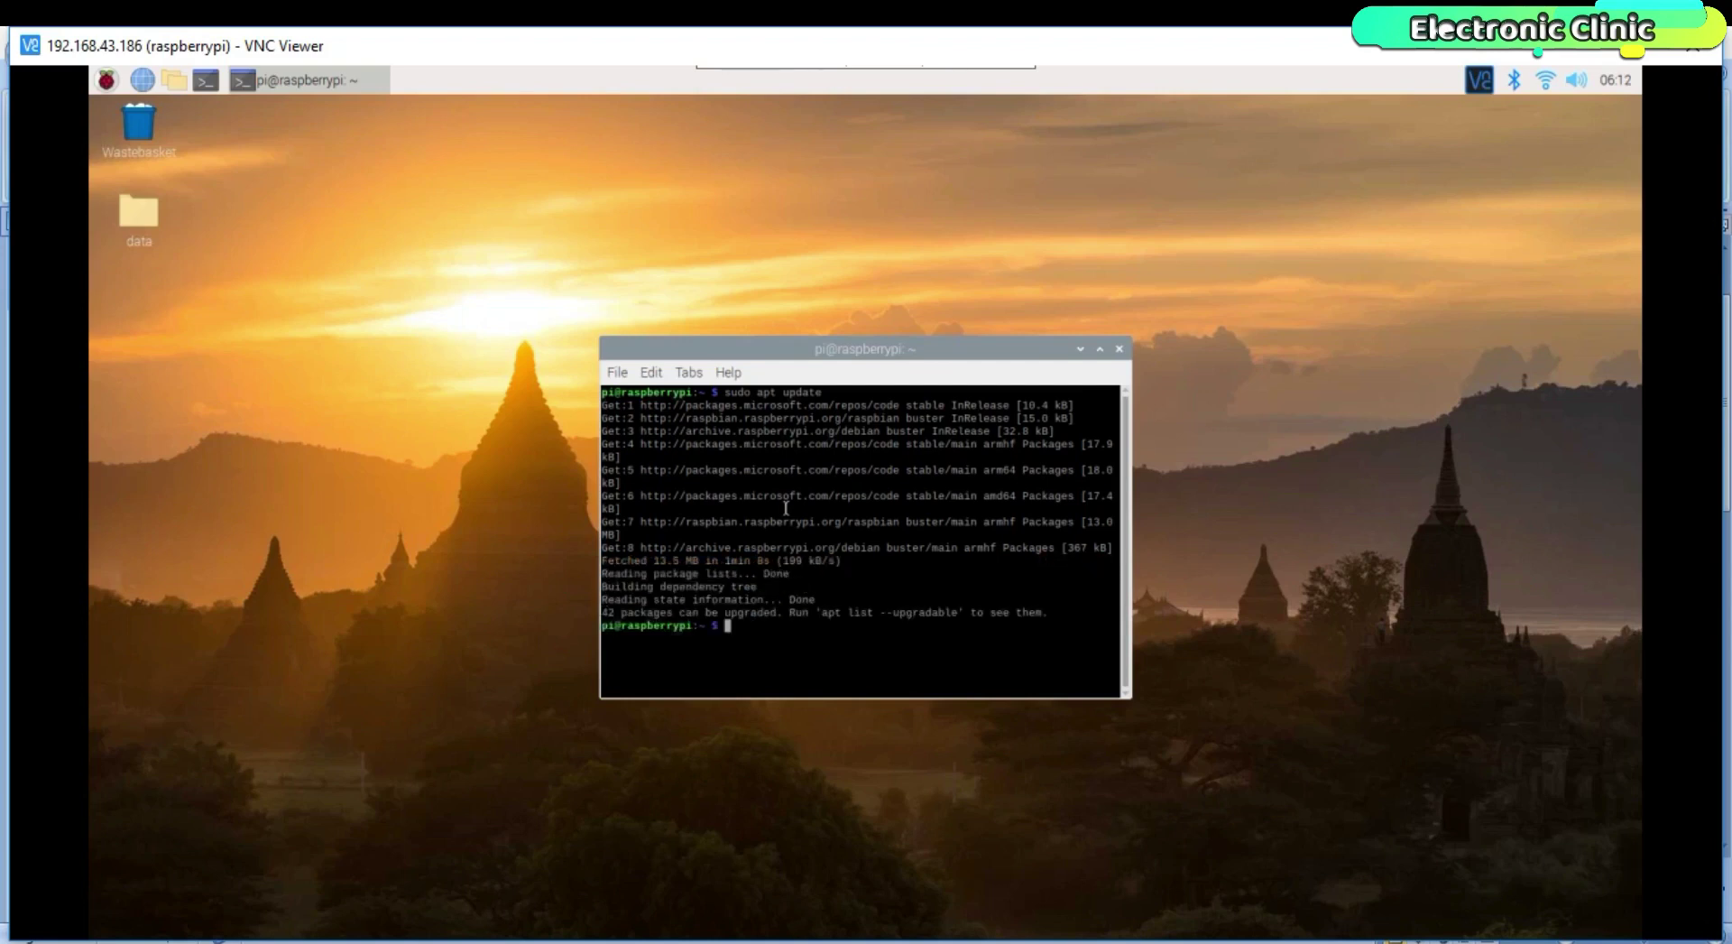
Step: Copy sudo apt upgrade from the Word document, run it in the Raspberry Pi terminal and confirm with y
click(869, 938)
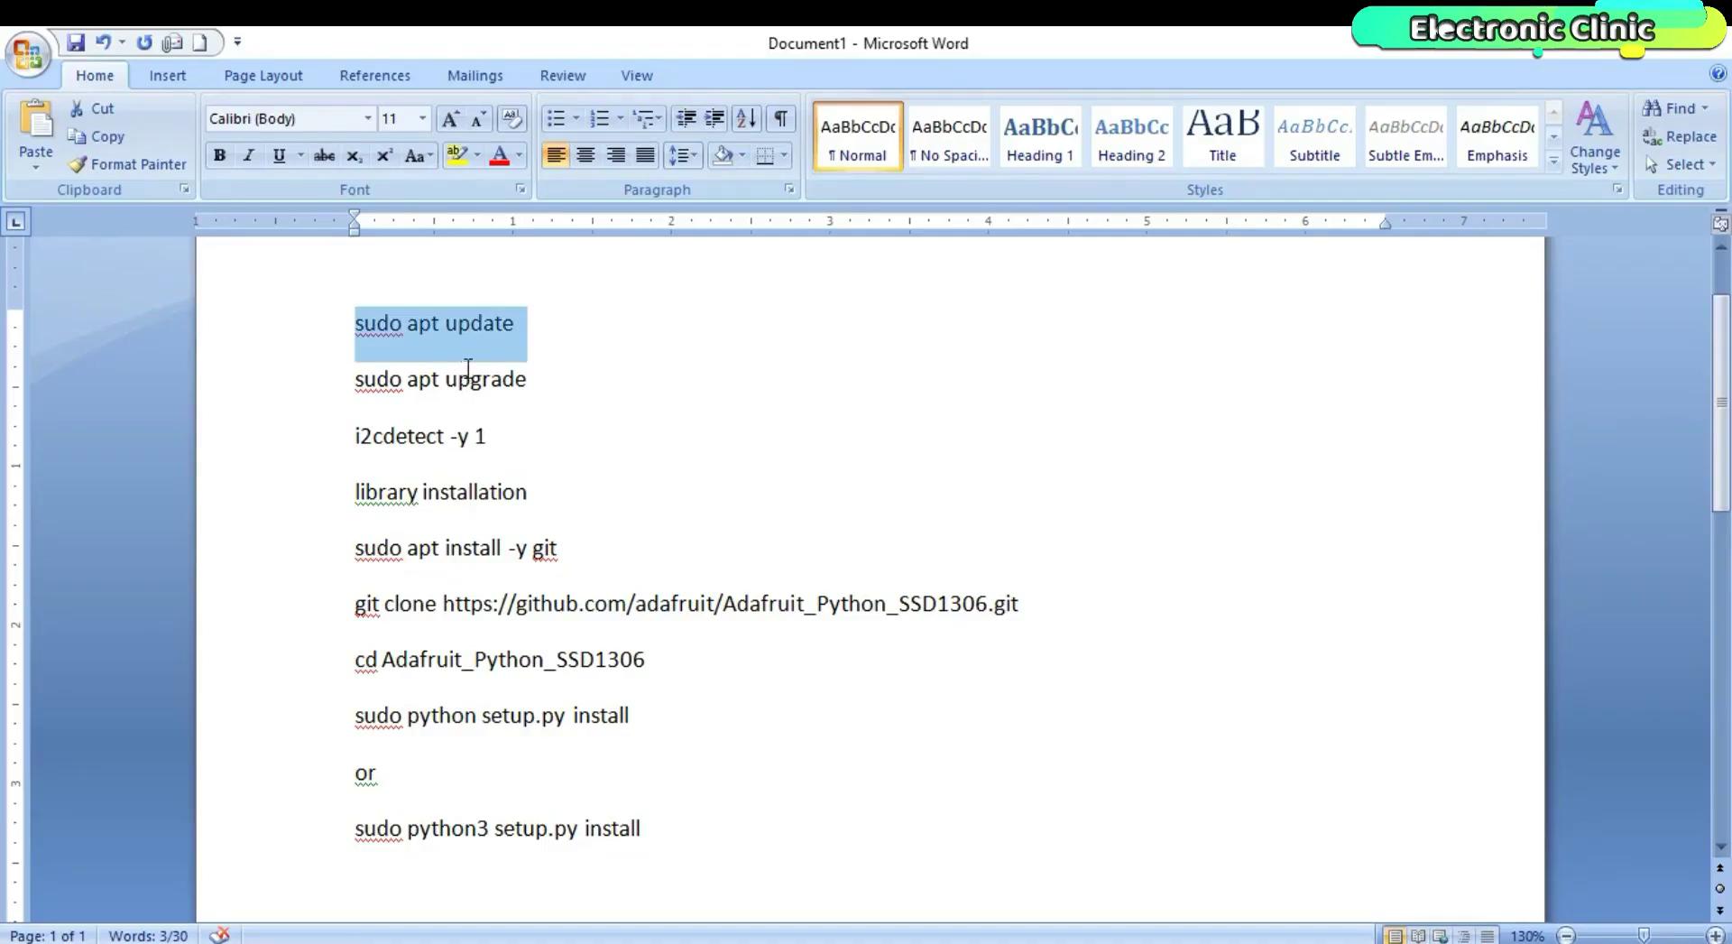
triple_click(533, 379)
right_click(398, 382)
click(456, 430)
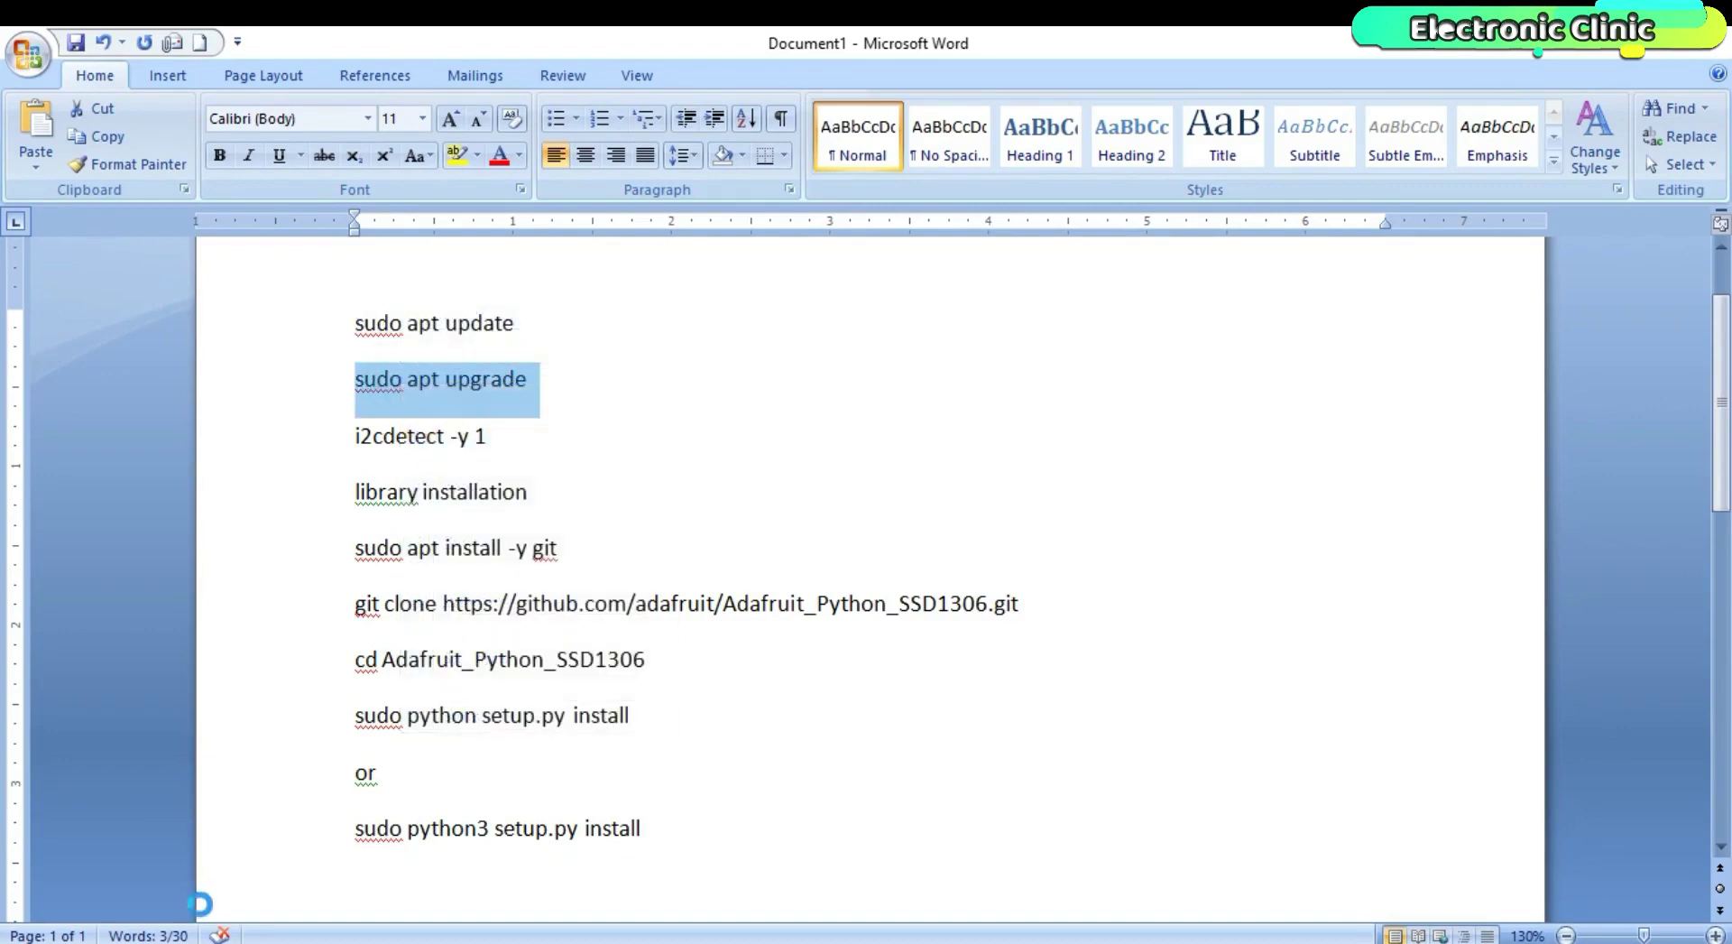
click(367, 902)
right_click(743, 622)
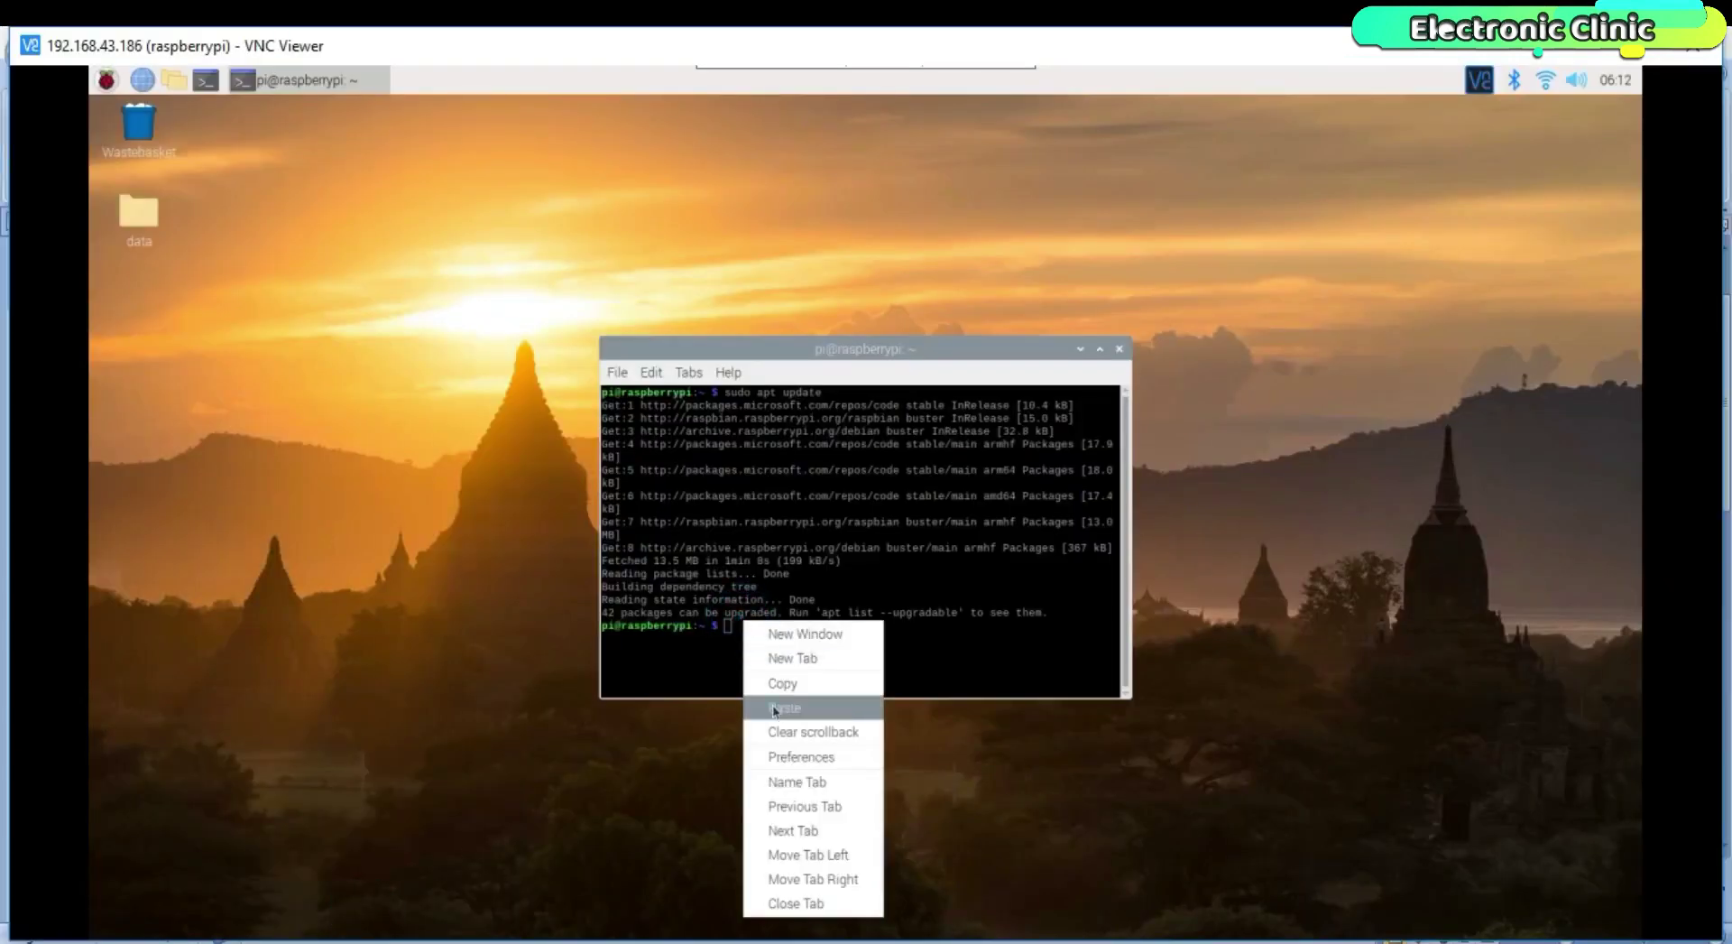
click(774, 710)
key(Return)
text(y)
key(Return)
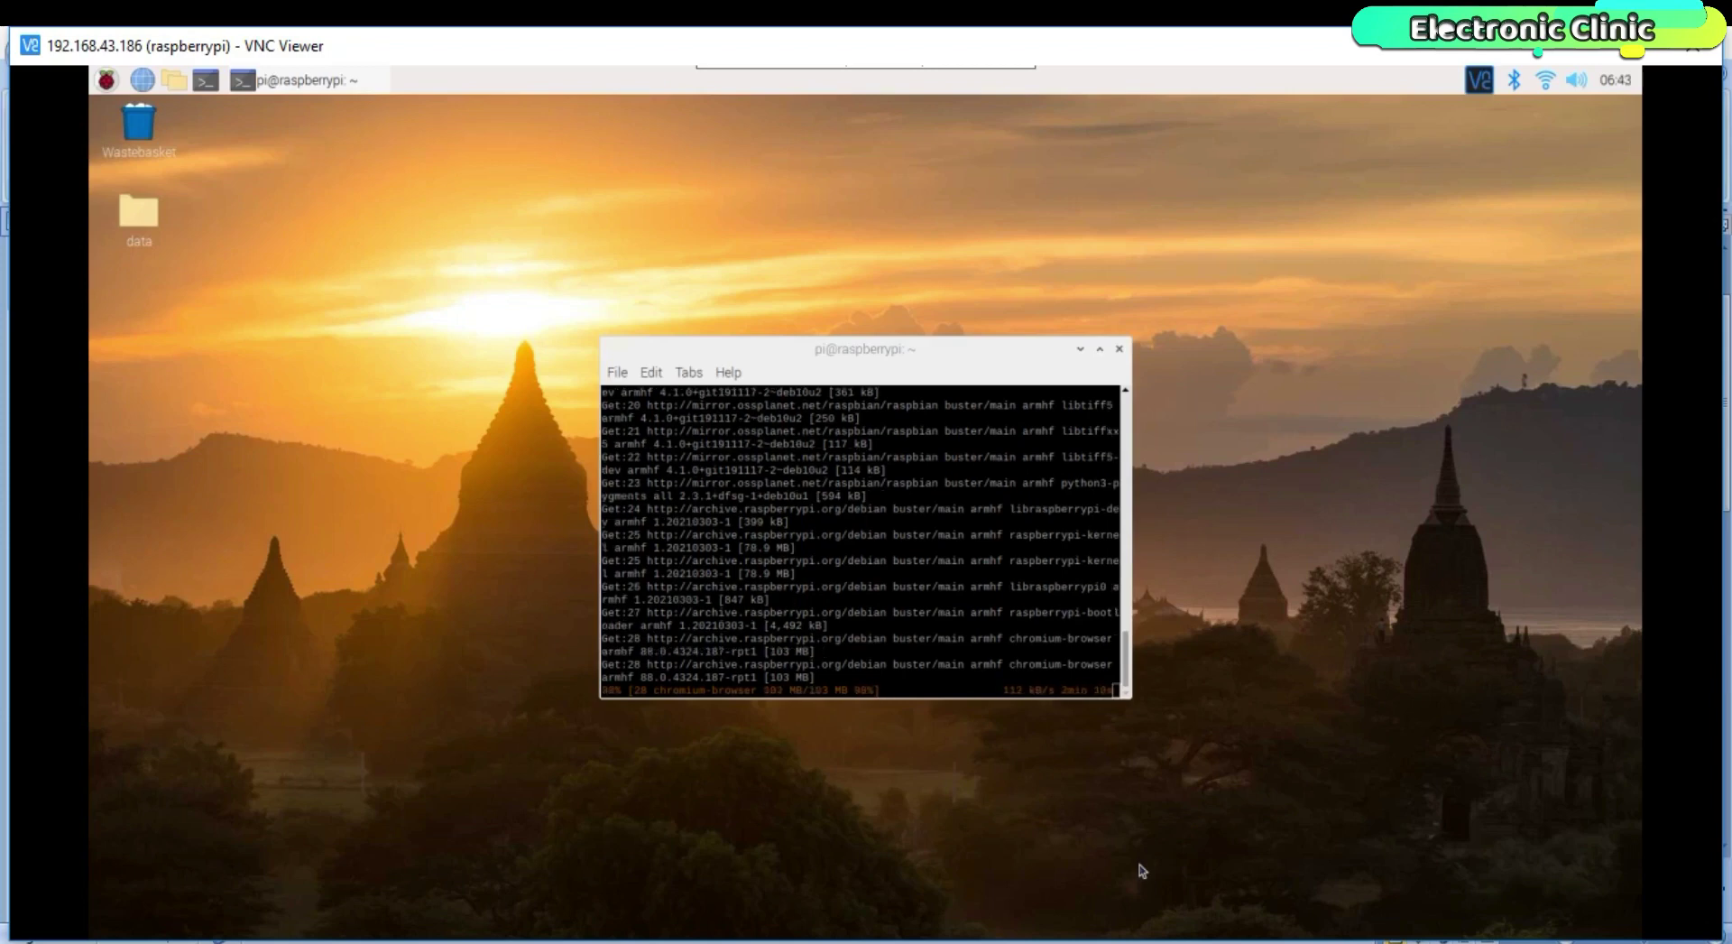
Step: Clear the upgrade output from the terminal with the clear command
click(1256, 481)
text(cl)
key(Escape)
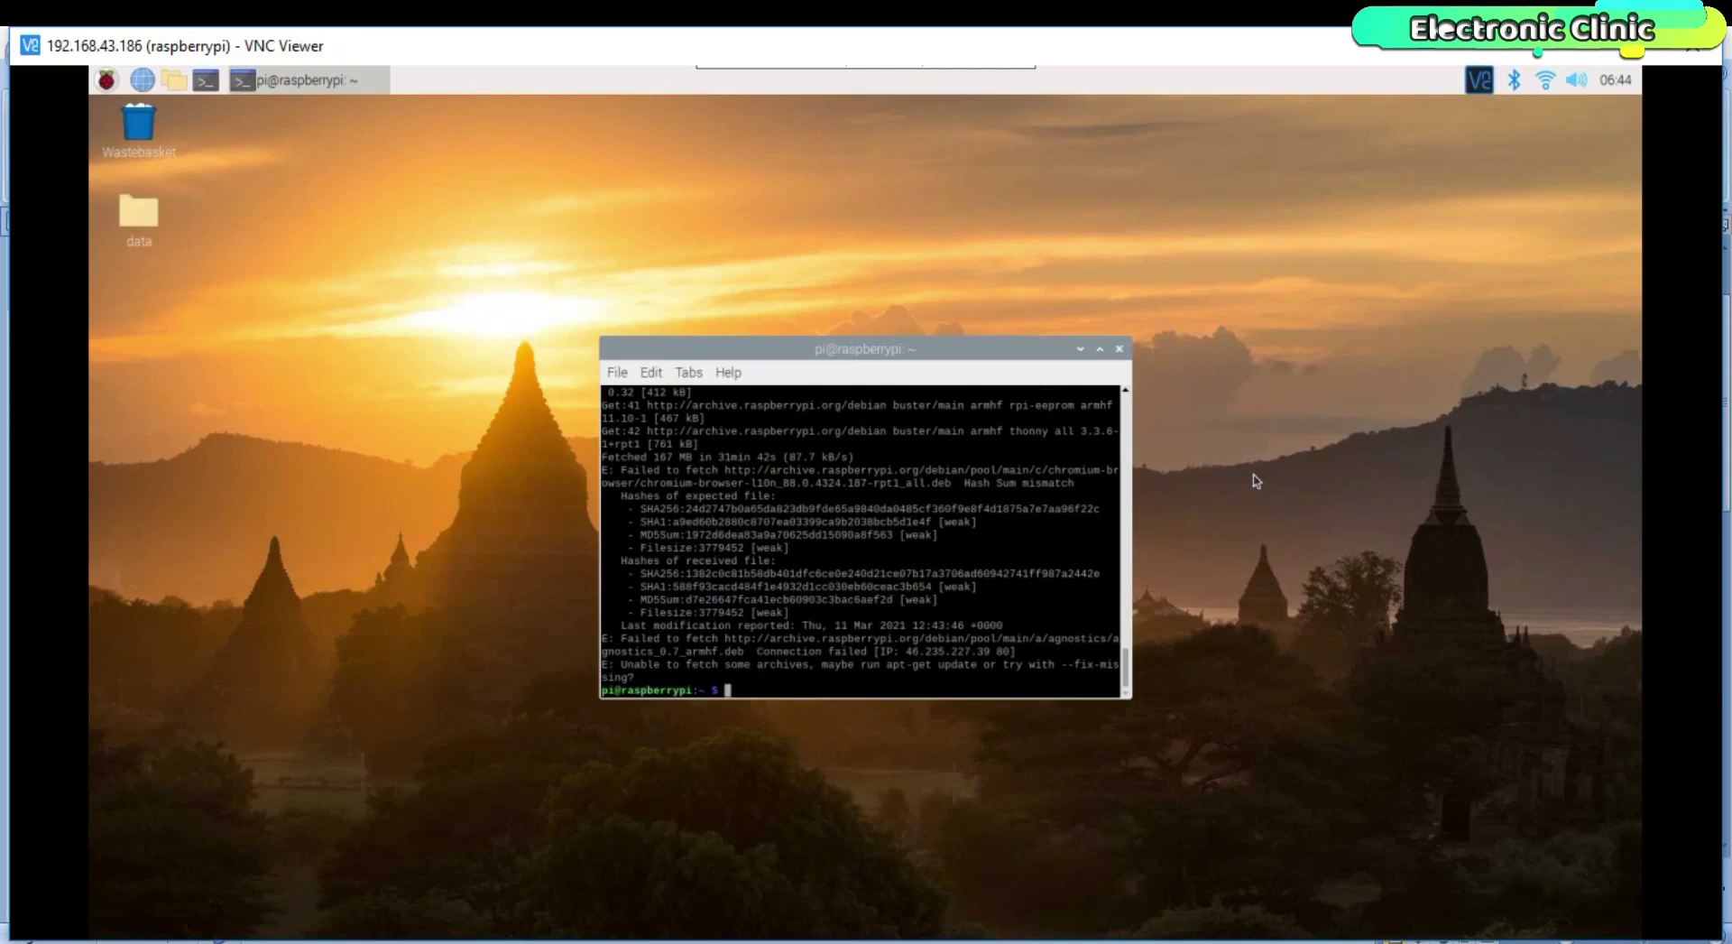
click(784, 690)
text(clear)
key(Return)
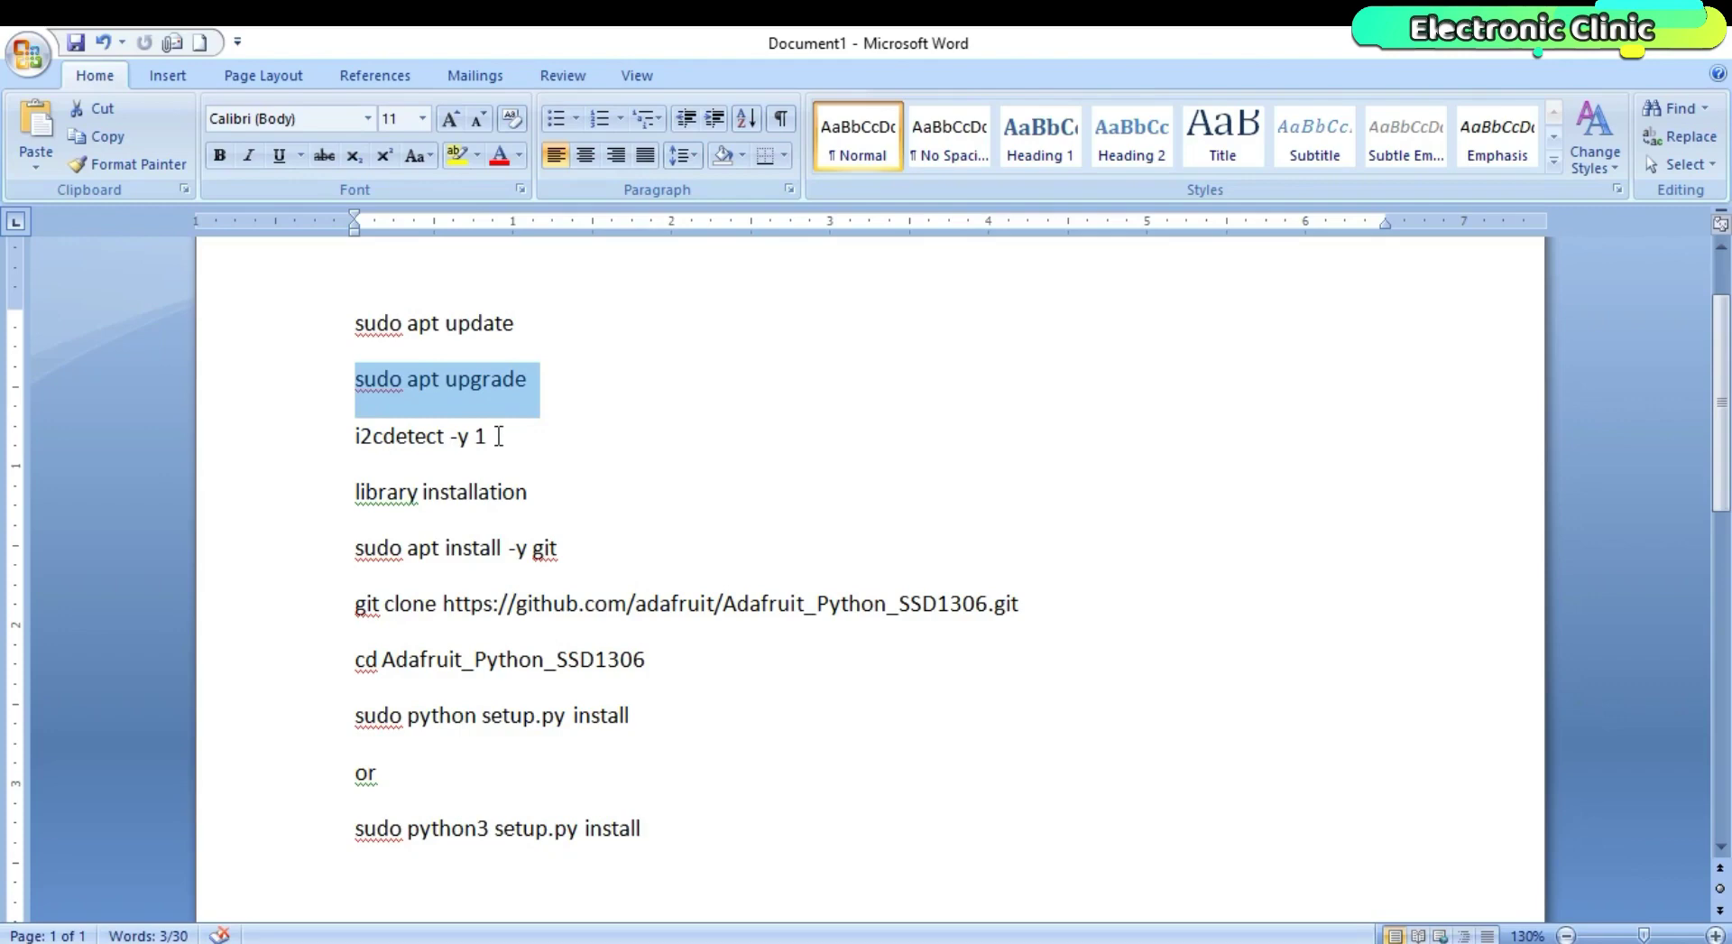
Step: Scan I2C bus 1 by running i2cdetect -y 1 in the Raspberry Pi terminal, copied from the Word document
drag(495, 435, 363, 442)
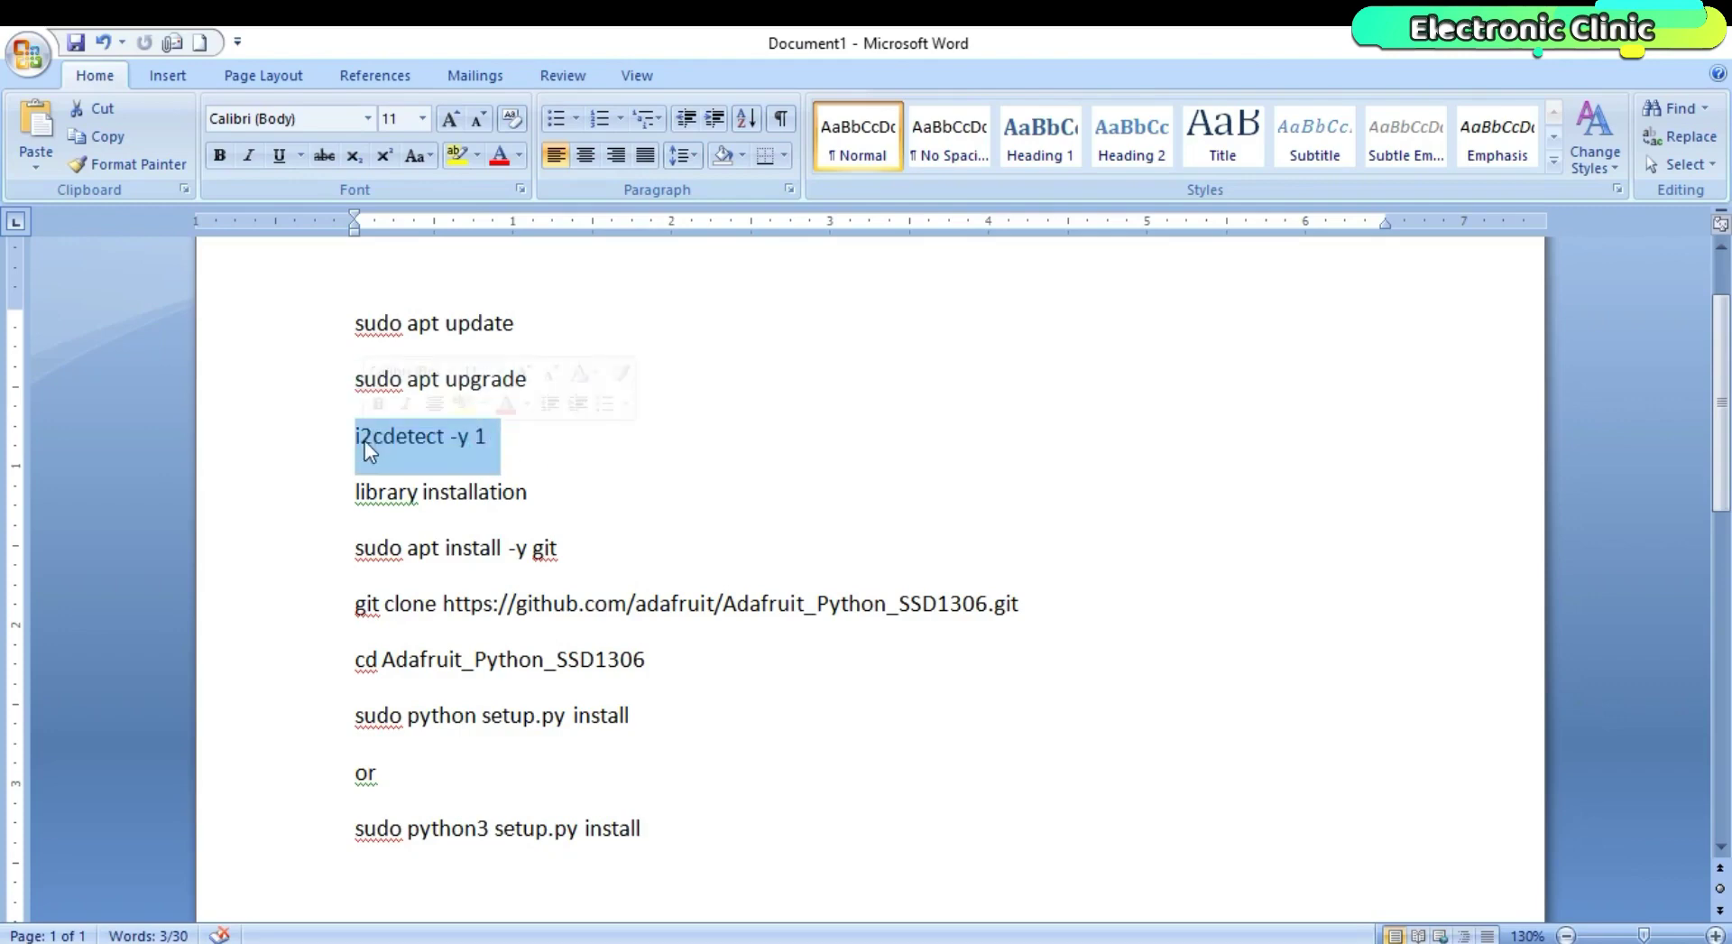
click(245, 938)
click(341, 914)
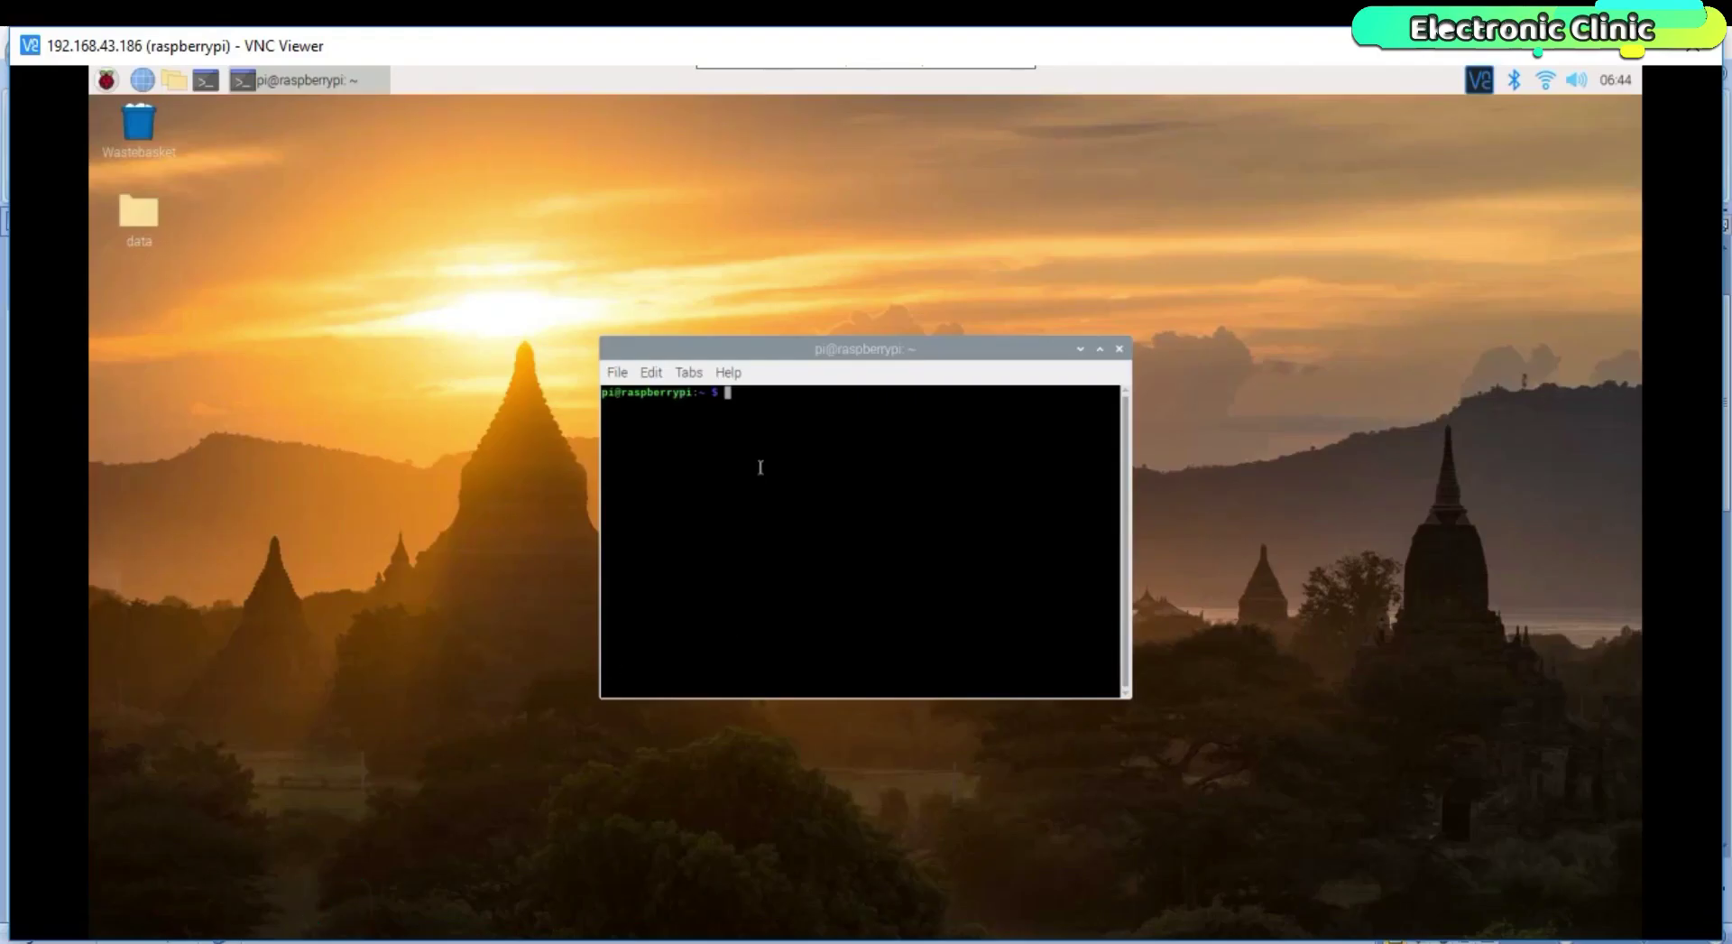
right_click(773, 395)
click(832, 501)
key(Return)
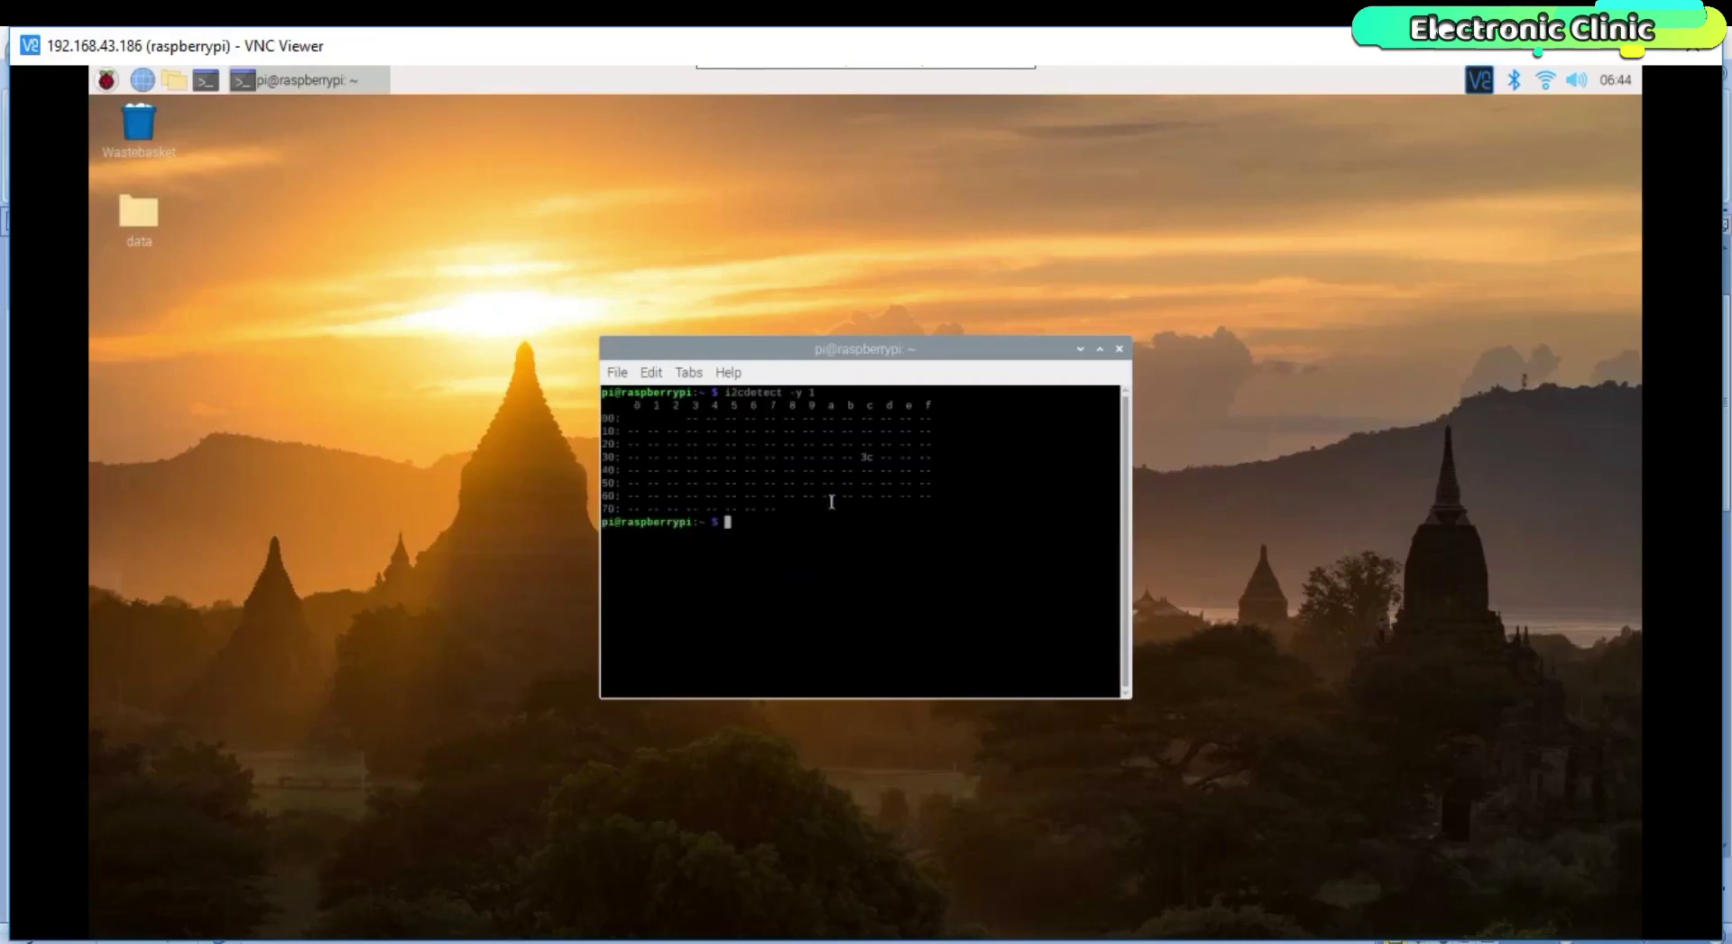
Step: Highlight the detected device address in the I2C scan output and clear the terminal
double_click(866, 458)
text(clear)
key(Return)
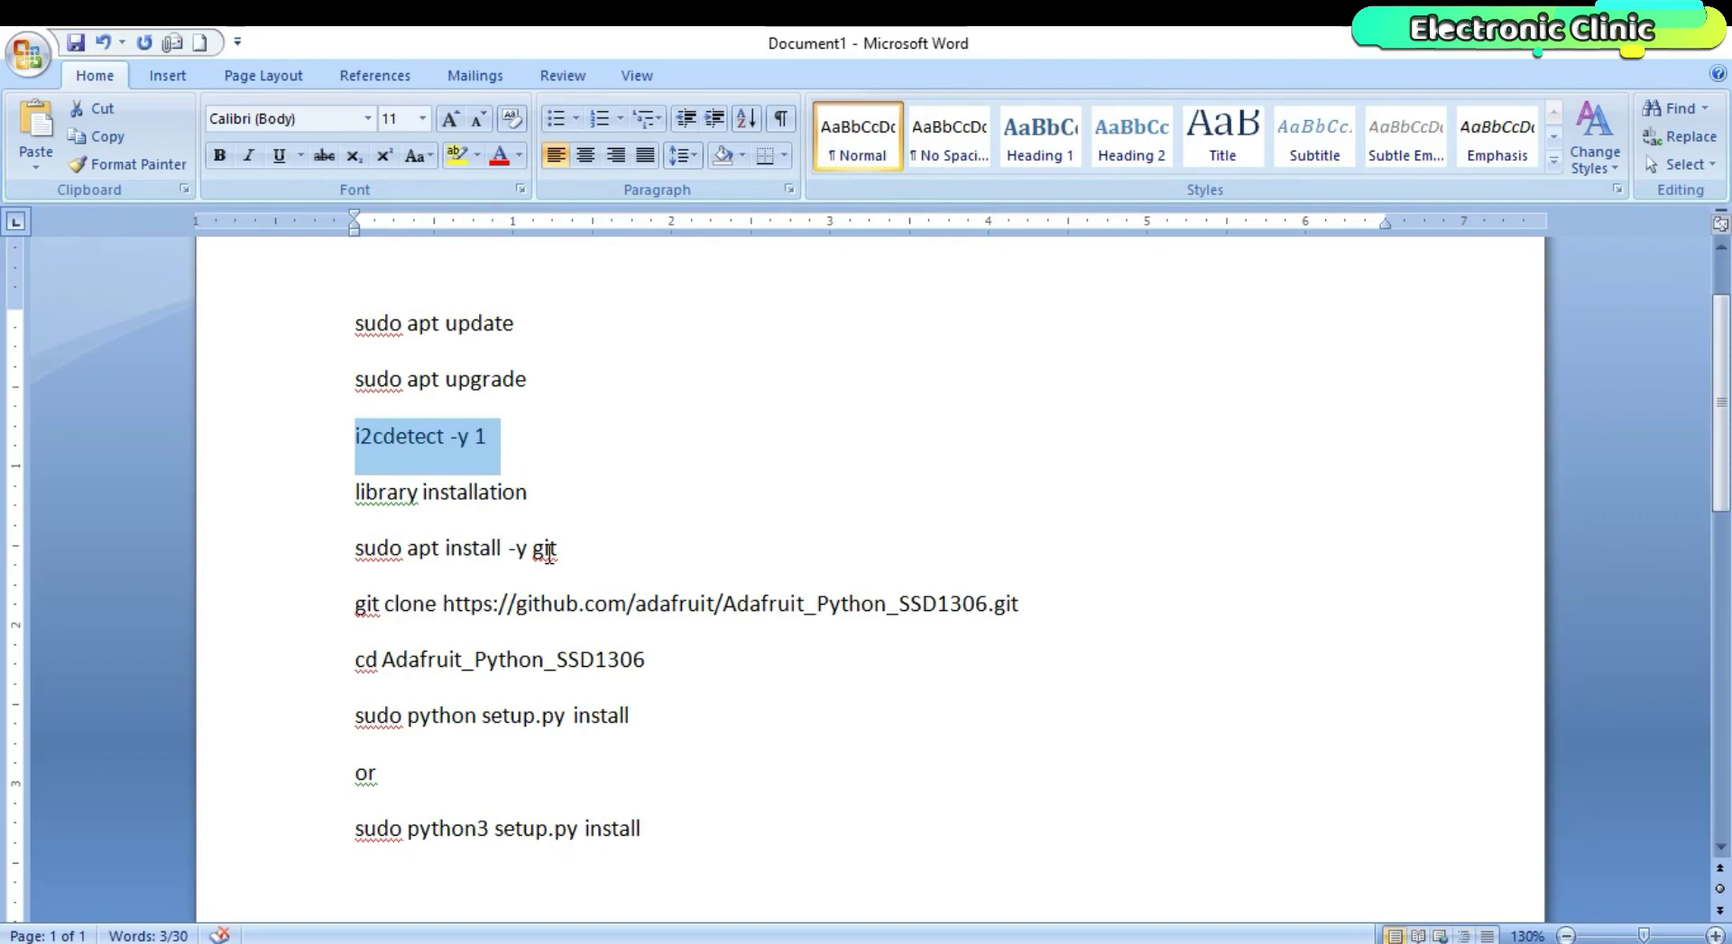
Step: Copy sudo apt install -y git from the Word document and run it in the Raspberry Pi terminal
drag(566, 549, 352, 566)
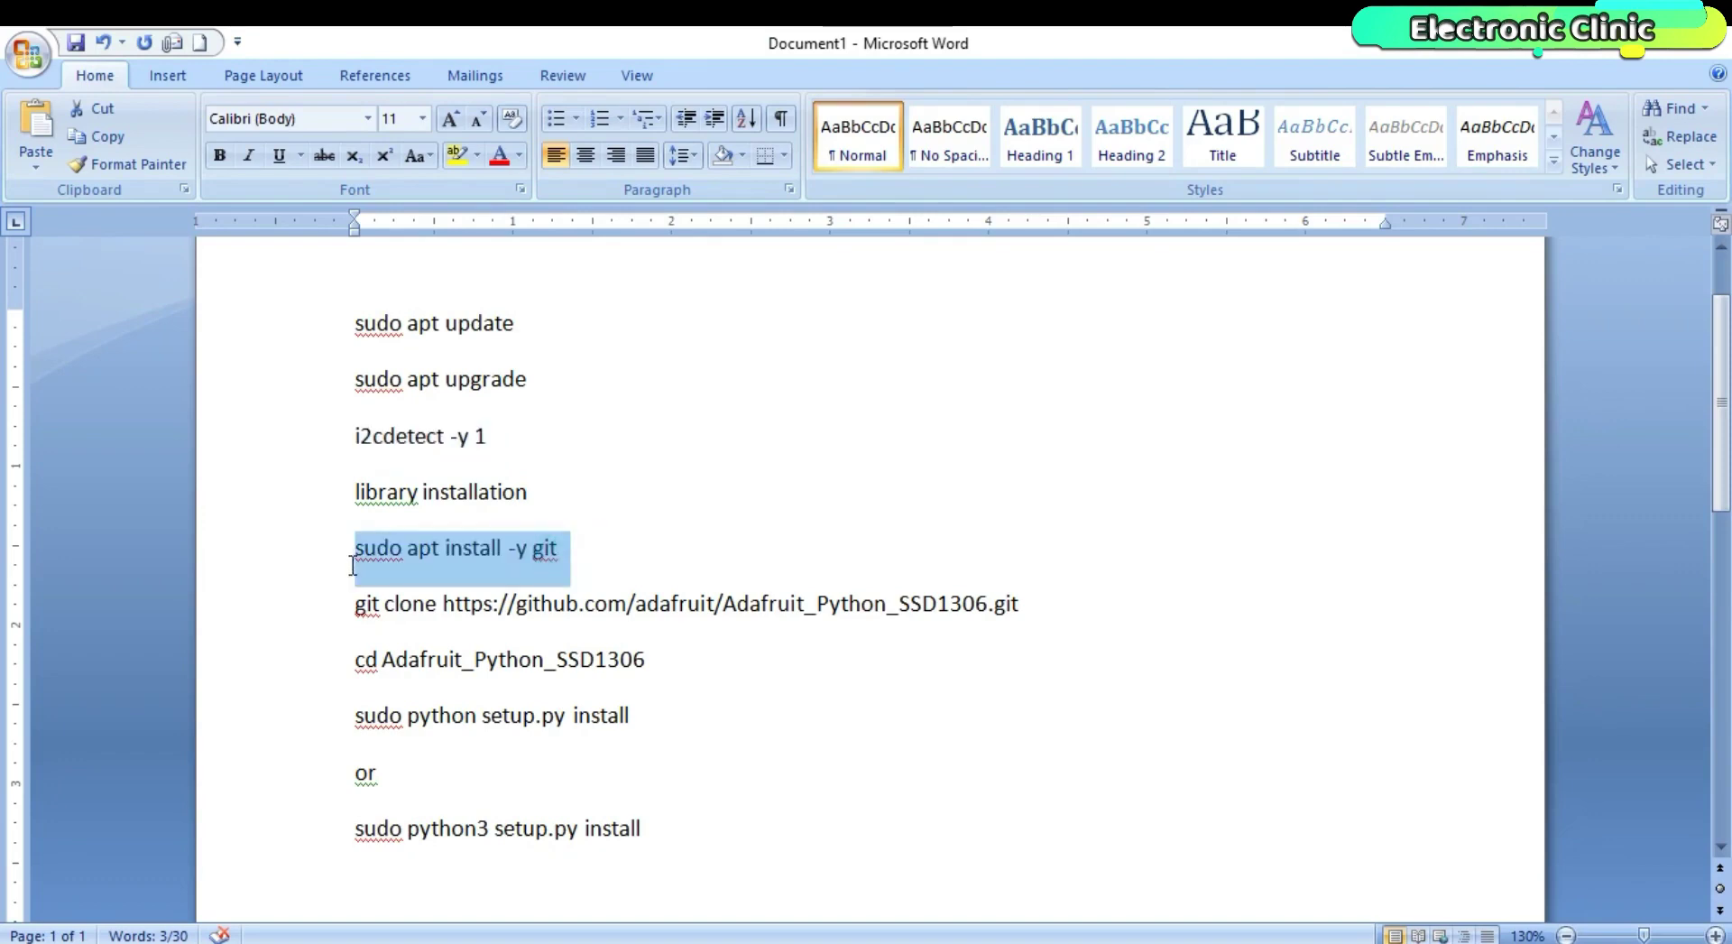
key(ctrl+c)
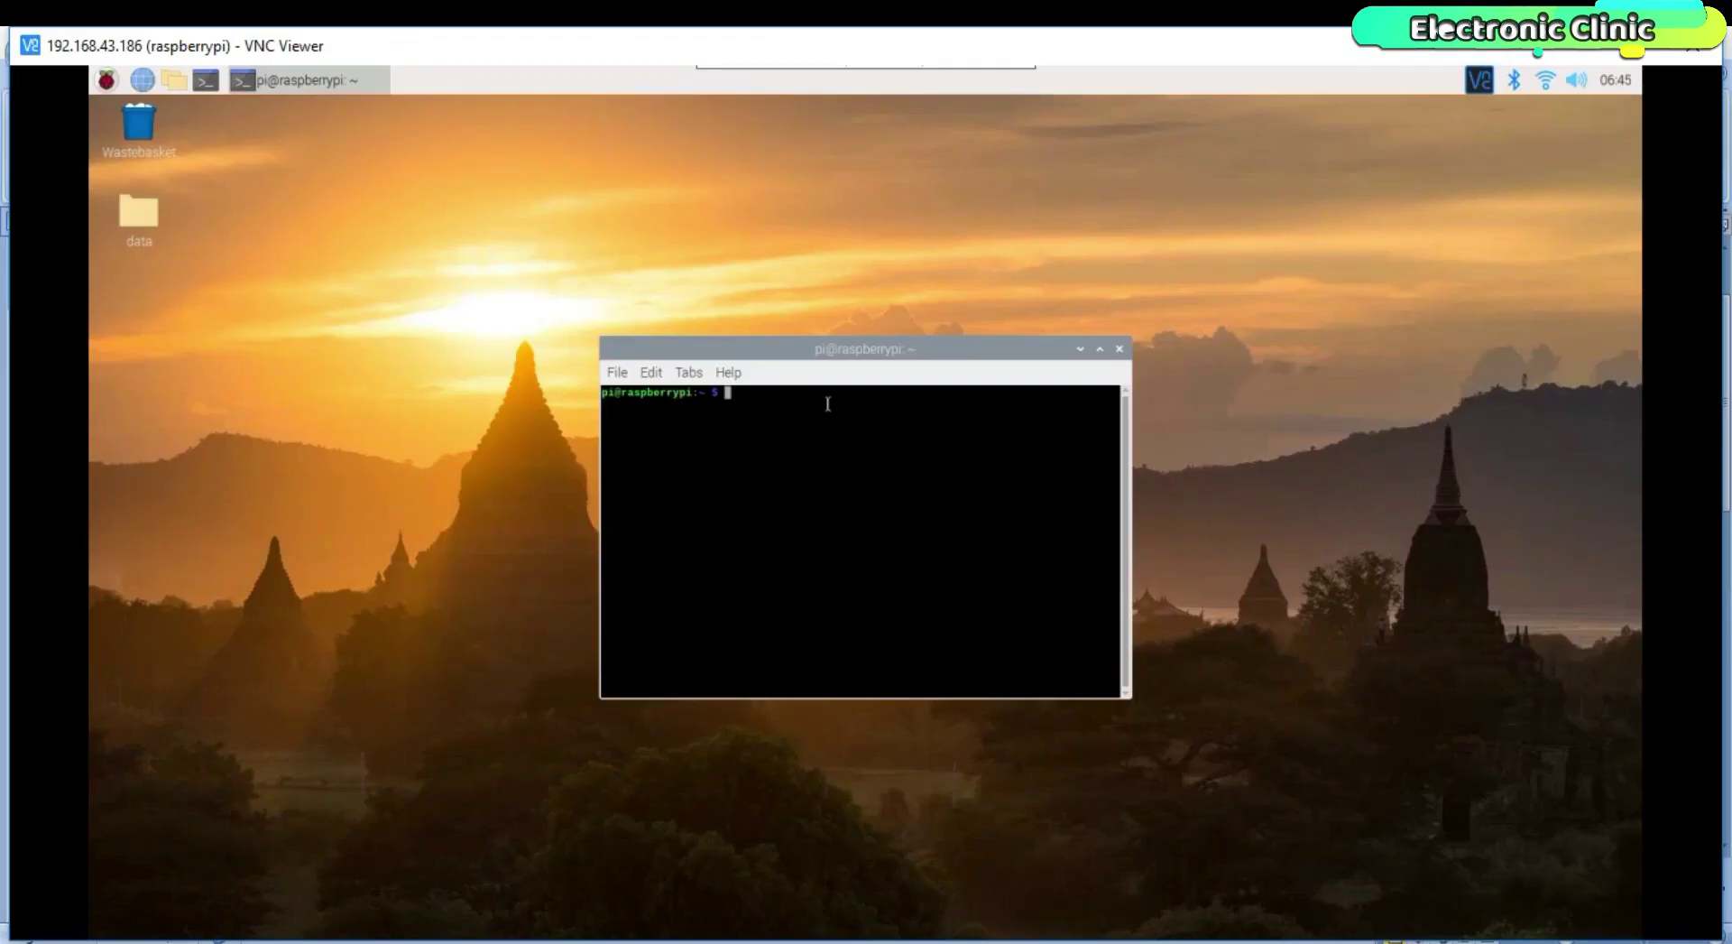
right_click(780, 414)
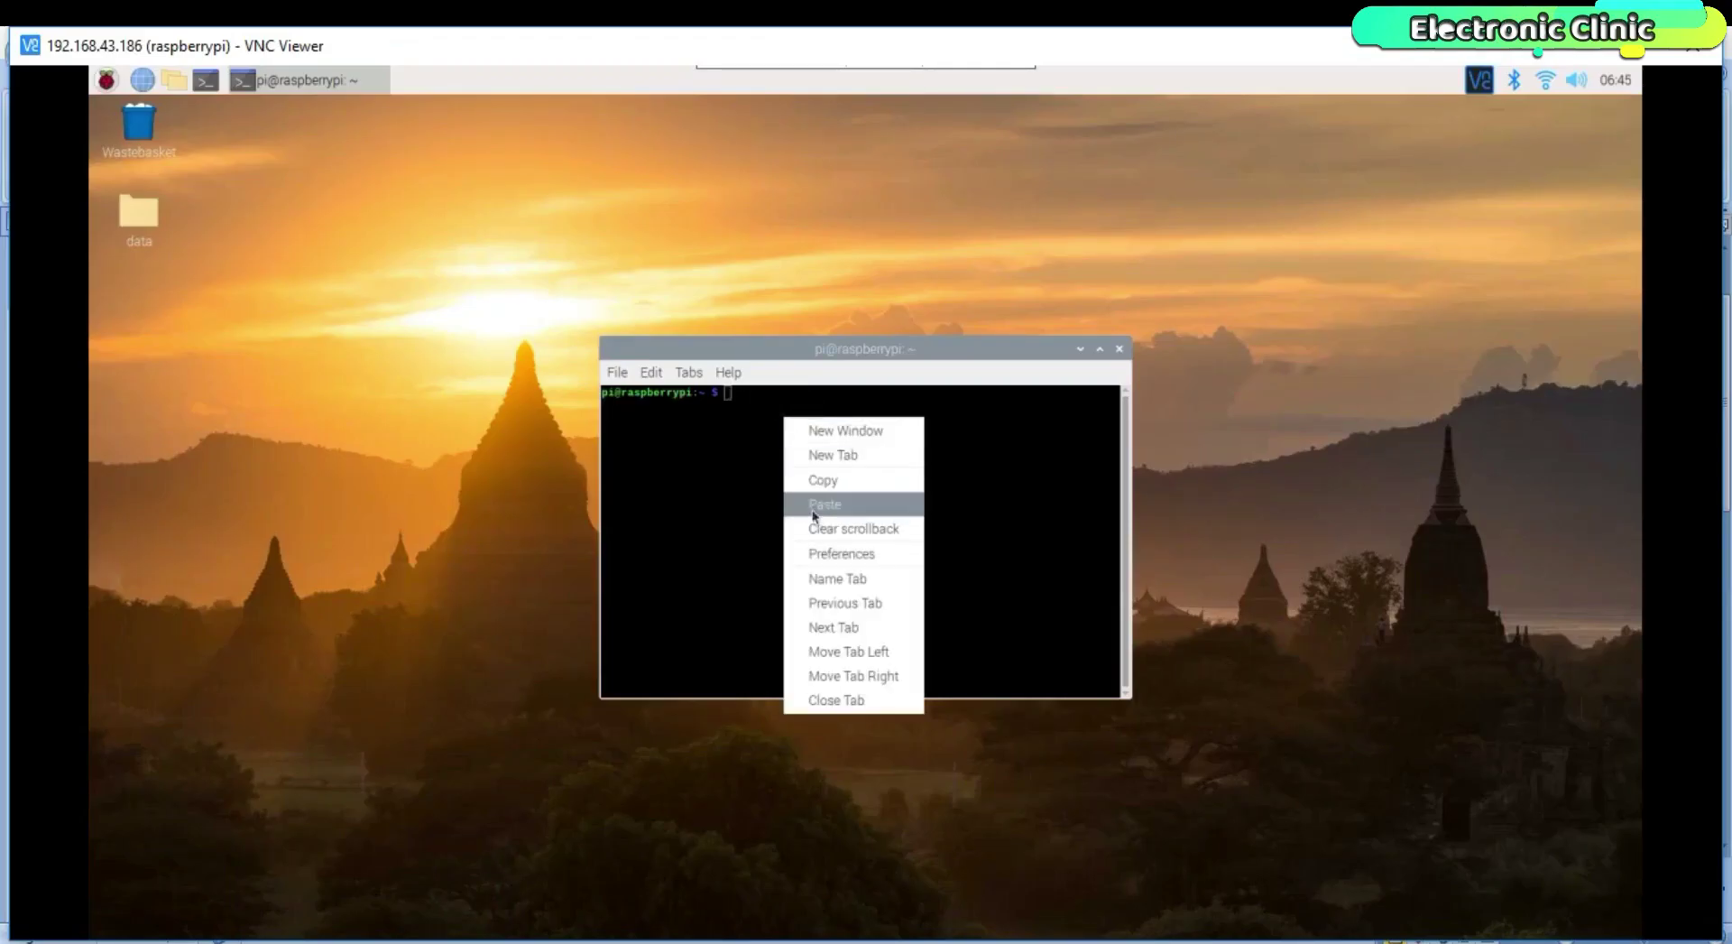
click(812, 511)
key(Return)
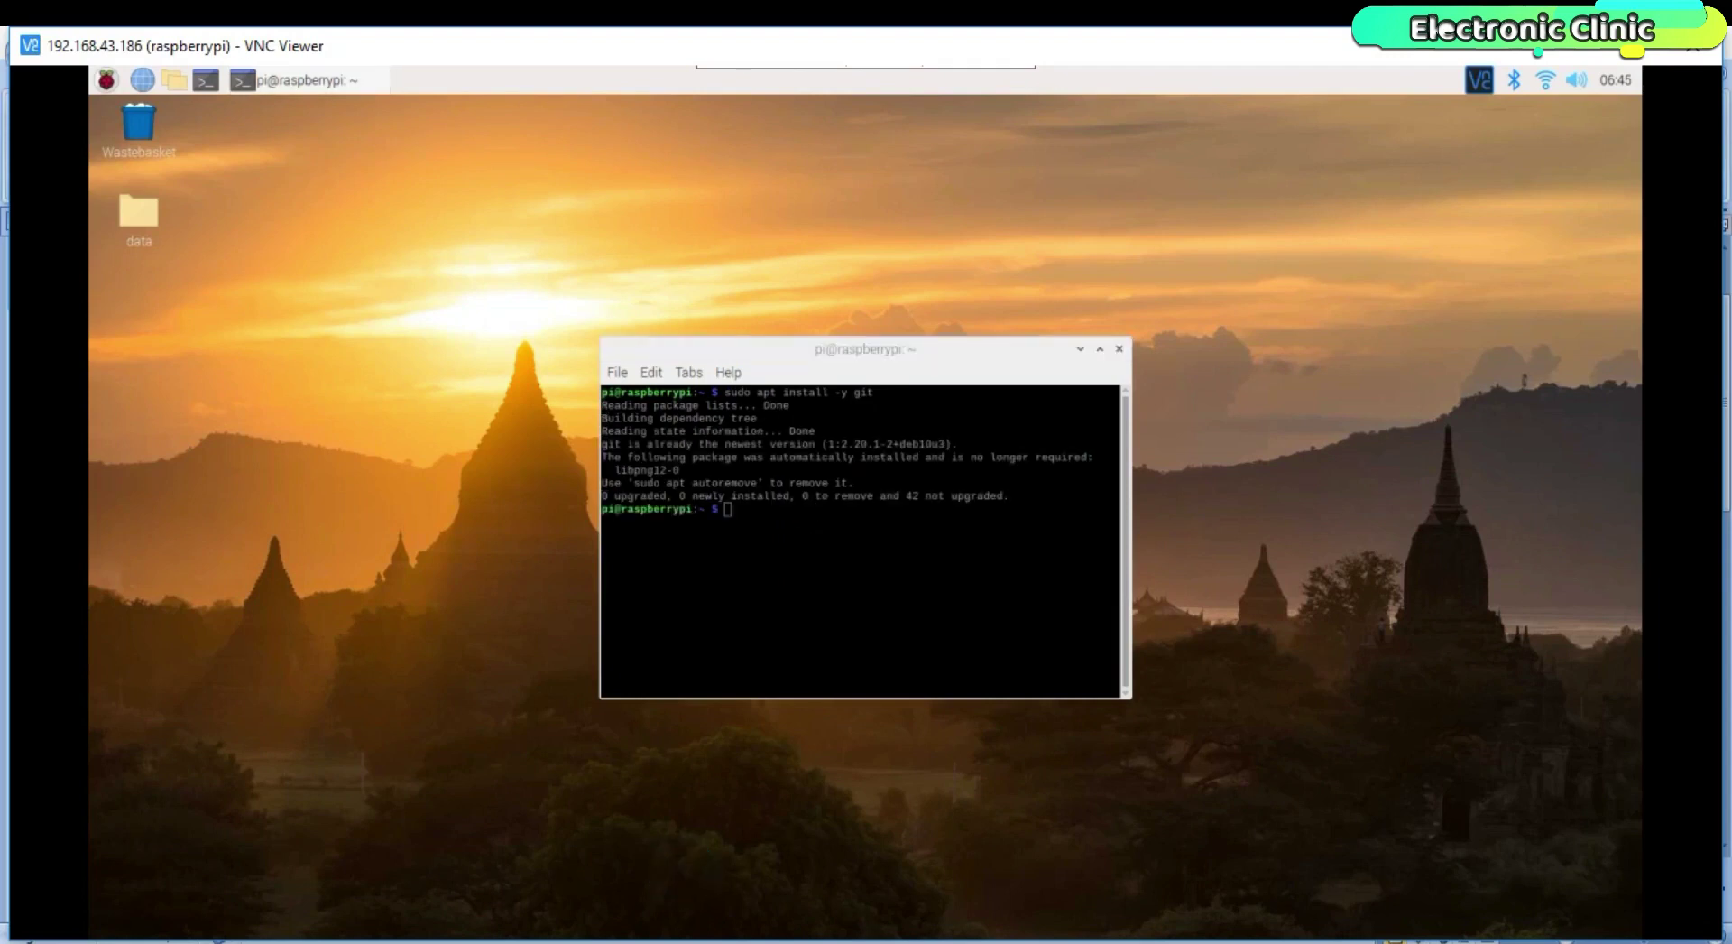
key(alt+Tab)
drag(1015, 606, 365, 610)
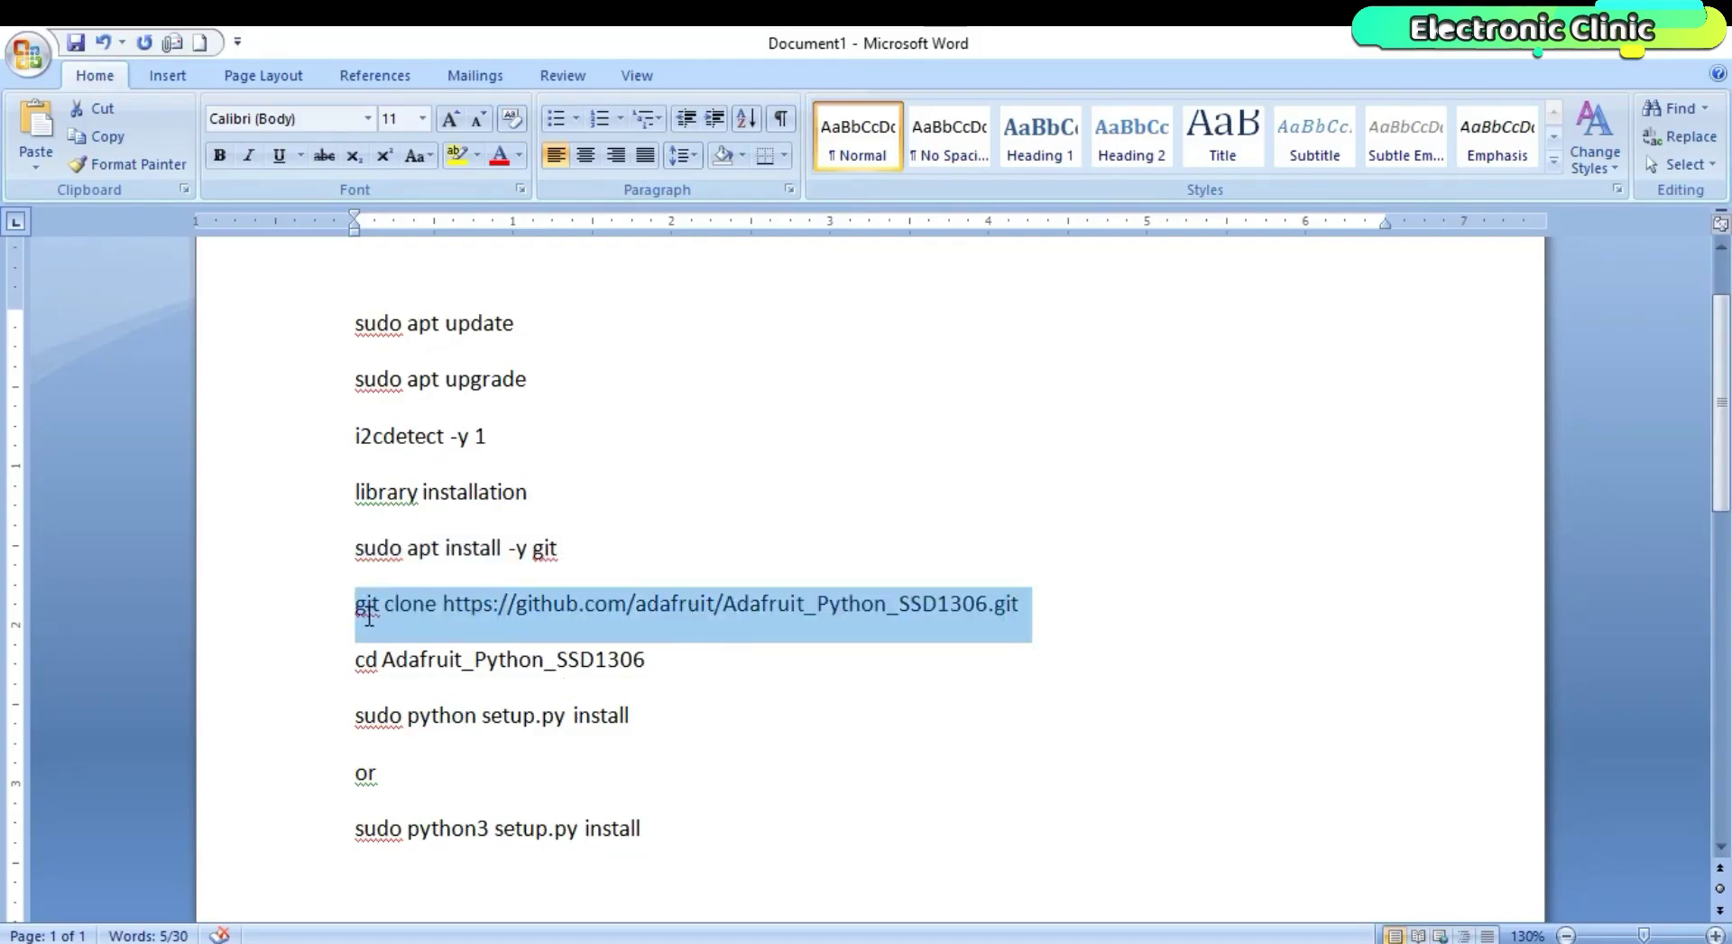
right_click(415, 618)
click(465, 305)
click(218, 933)
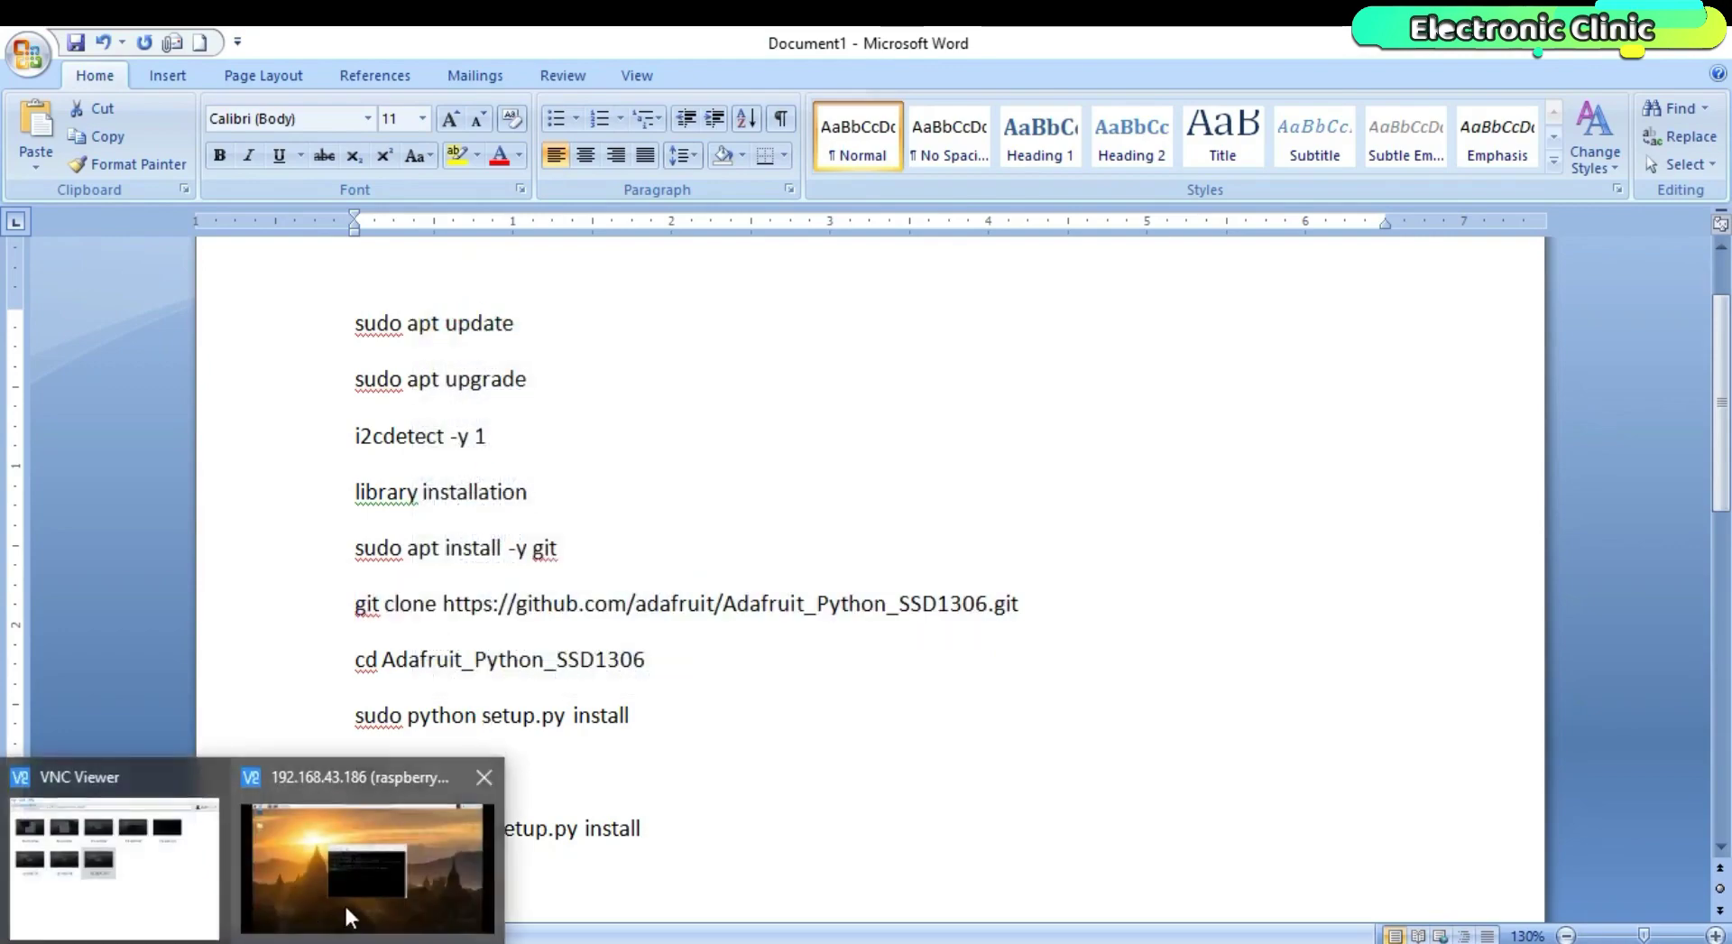
click(351, 918)
right_click(758, 505)
click(788, 595)
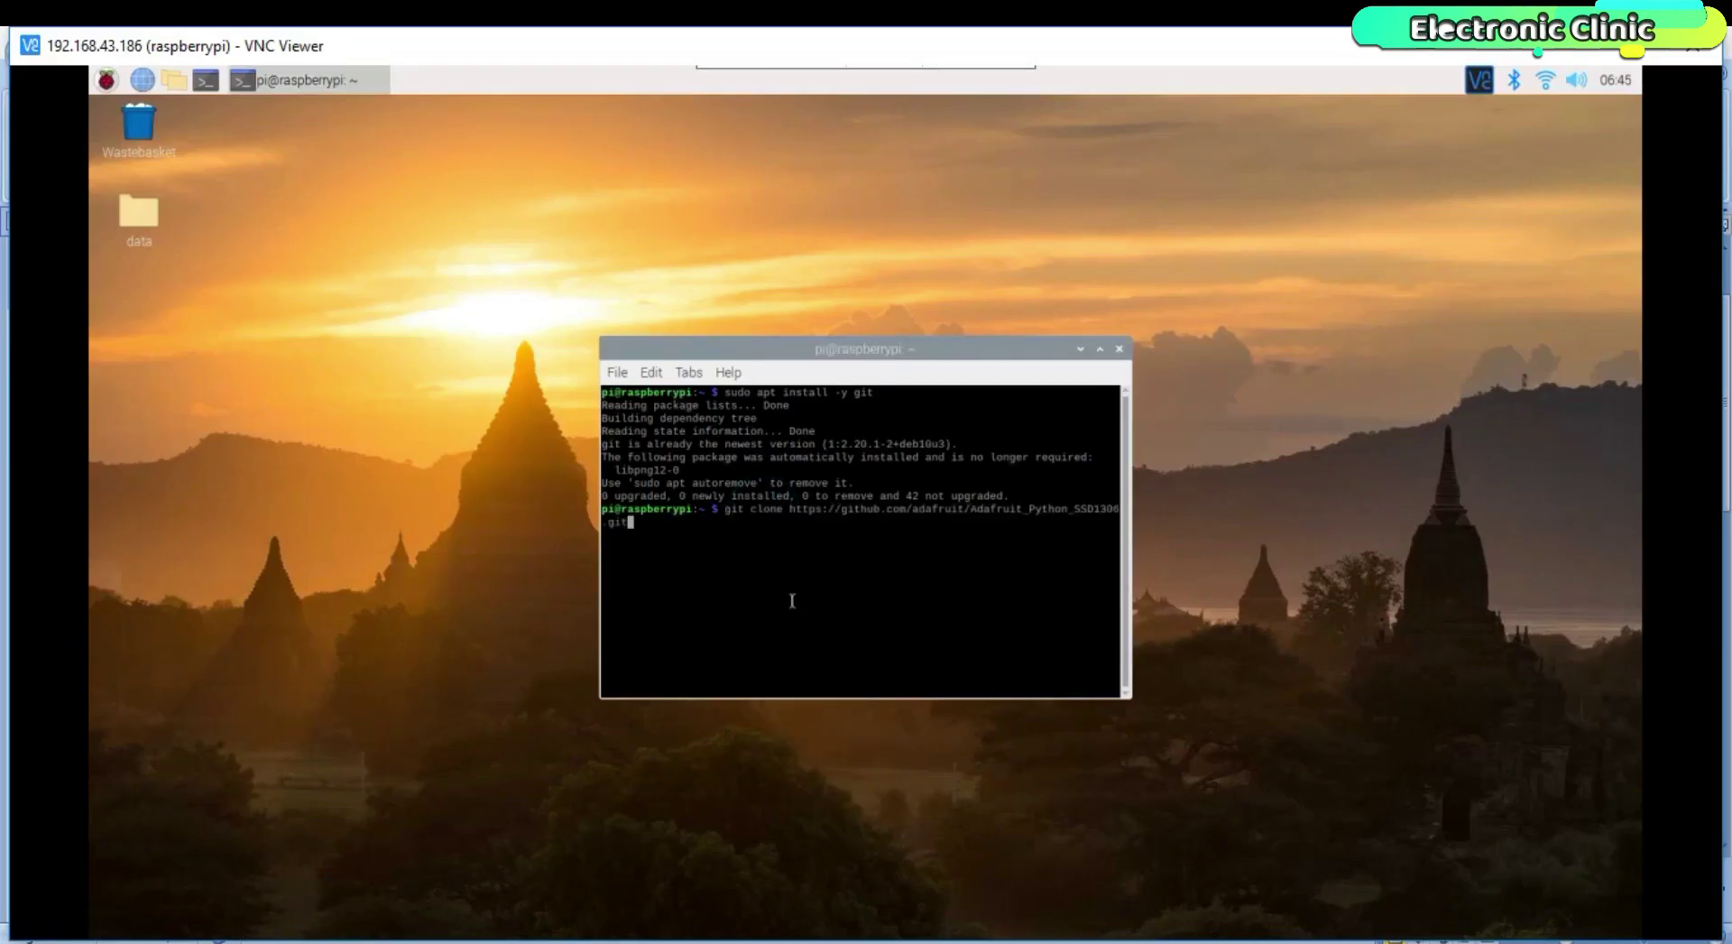
key(Return)
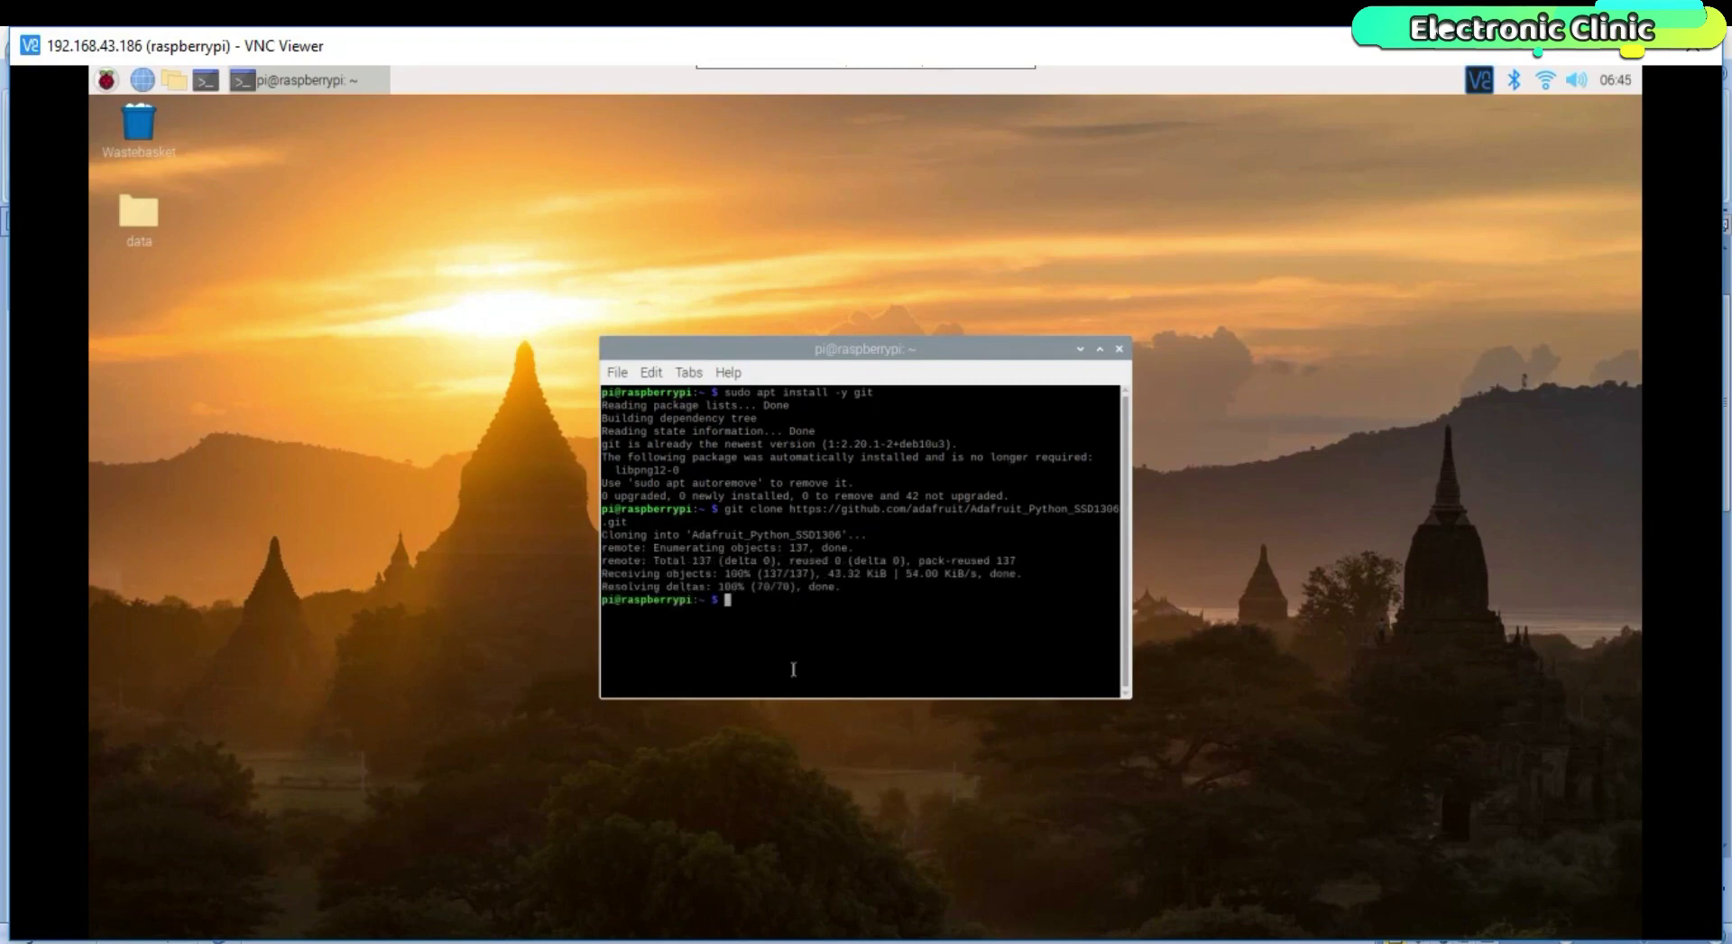
Step: Copy cd Adafruit_Python_SSD1306 from the Word document and run it in the terminal to enter the cloned folder
key(alt+Tab)
drag(665, 657, 356, 663)
right_click(447, 666)
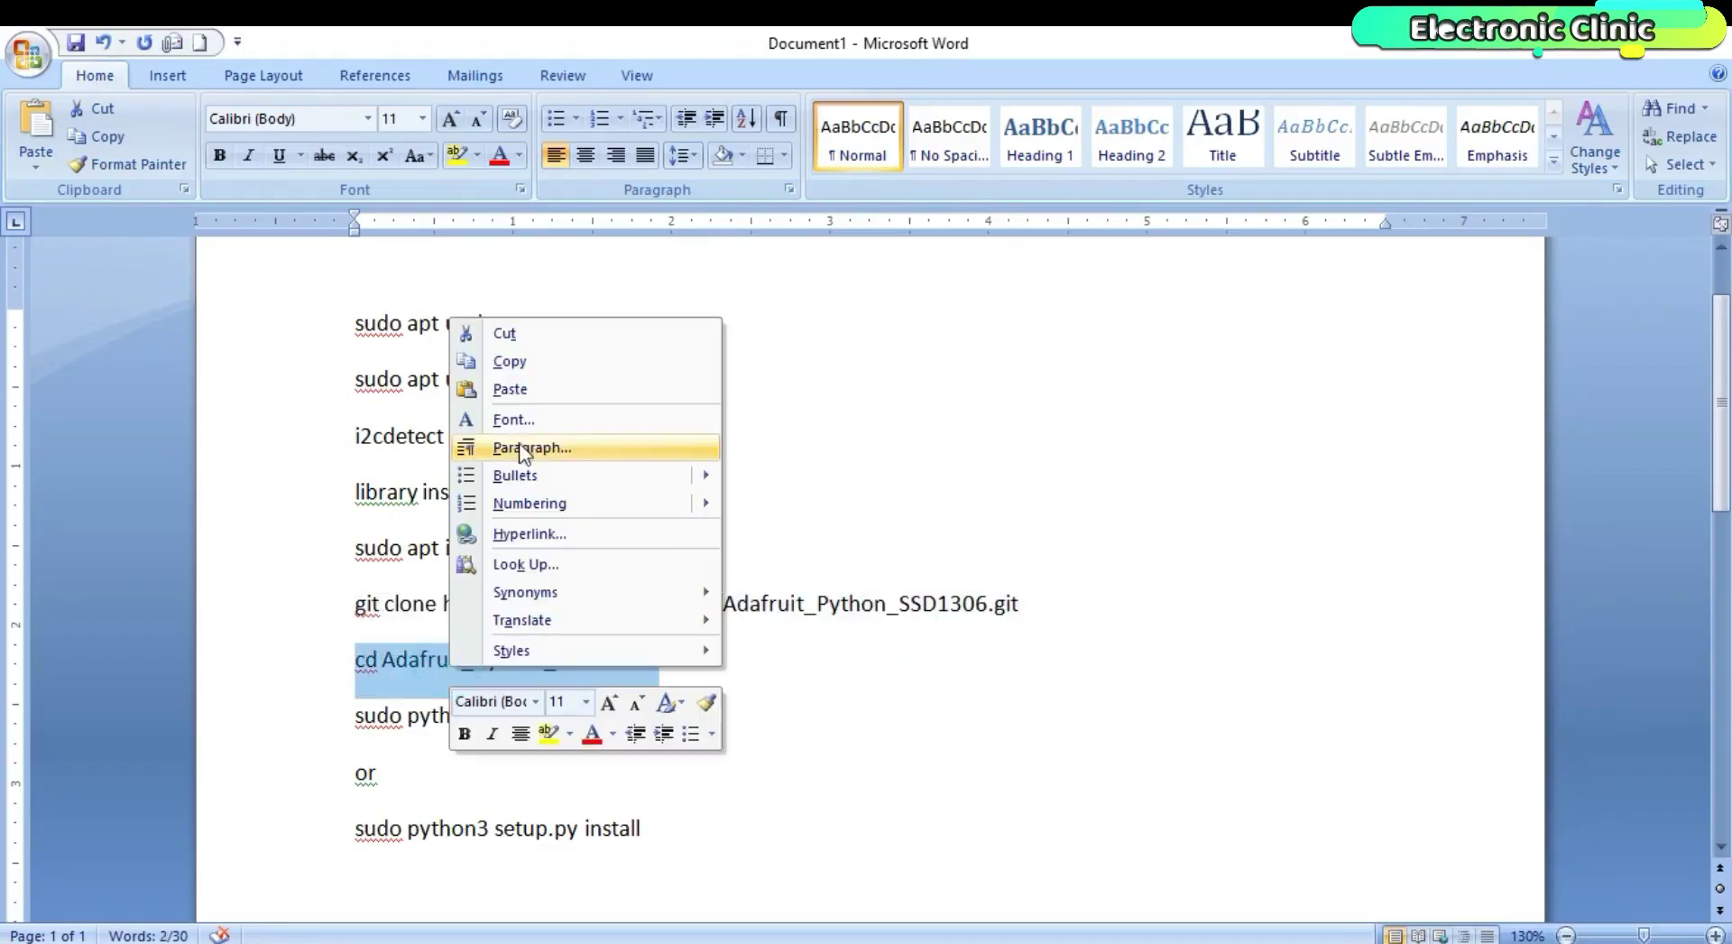
click(506, 360)
key(alt+Tab)
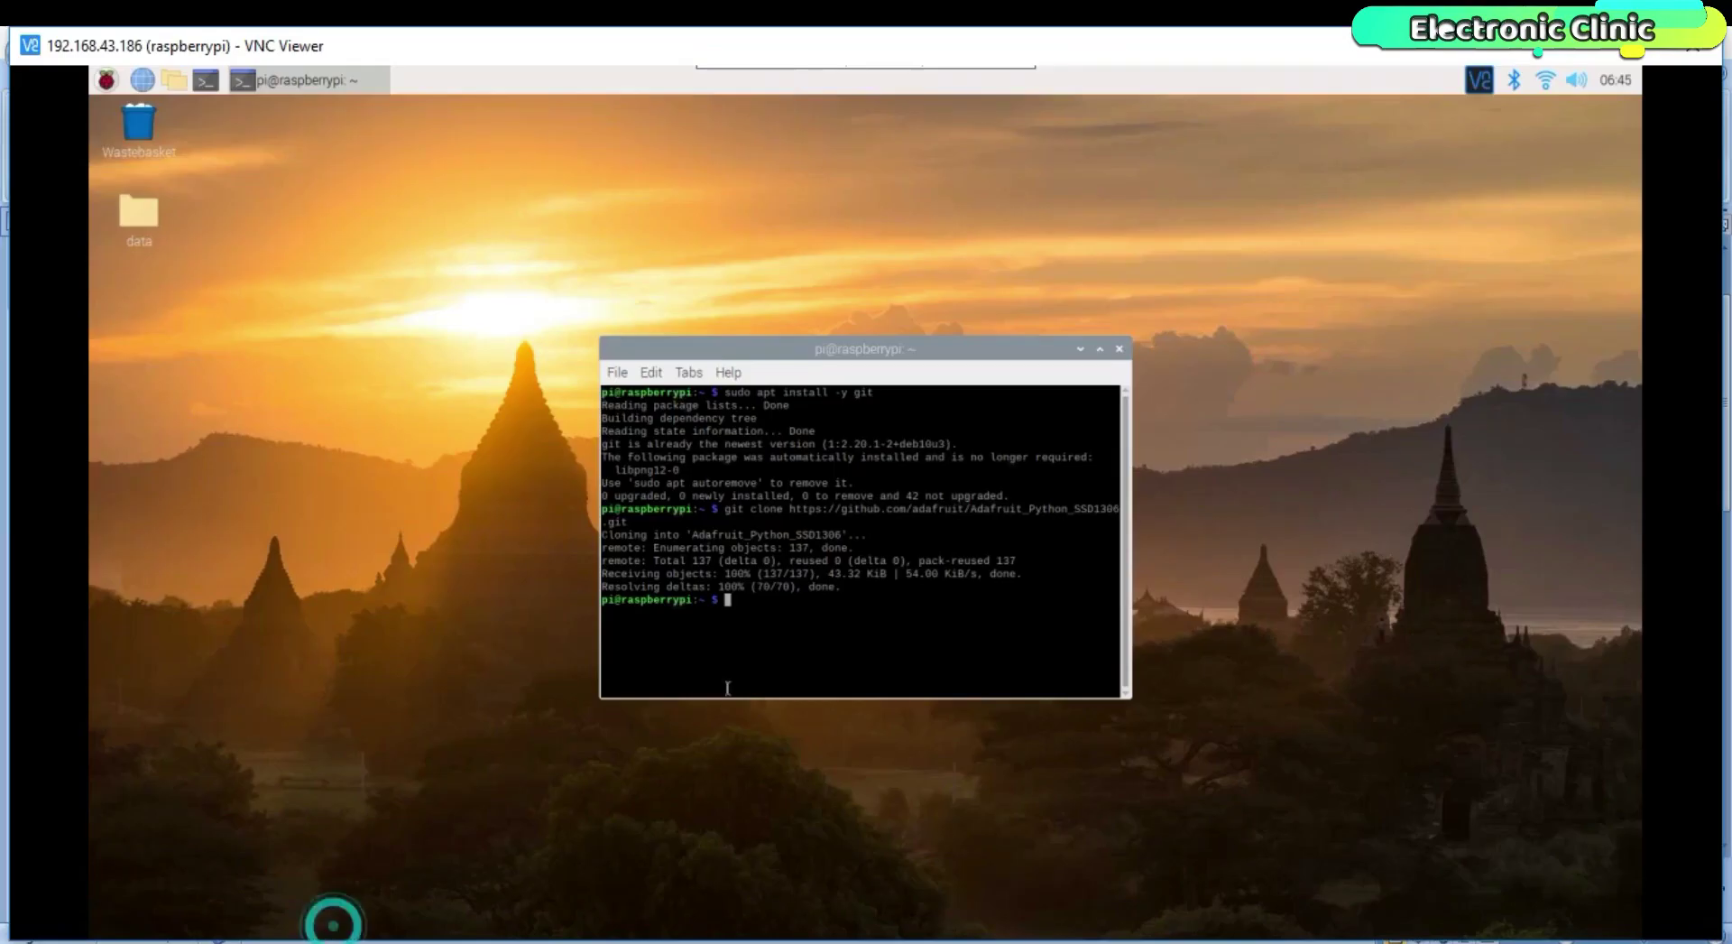
right_click(747, 599)
click(773, 689)
key(Return)
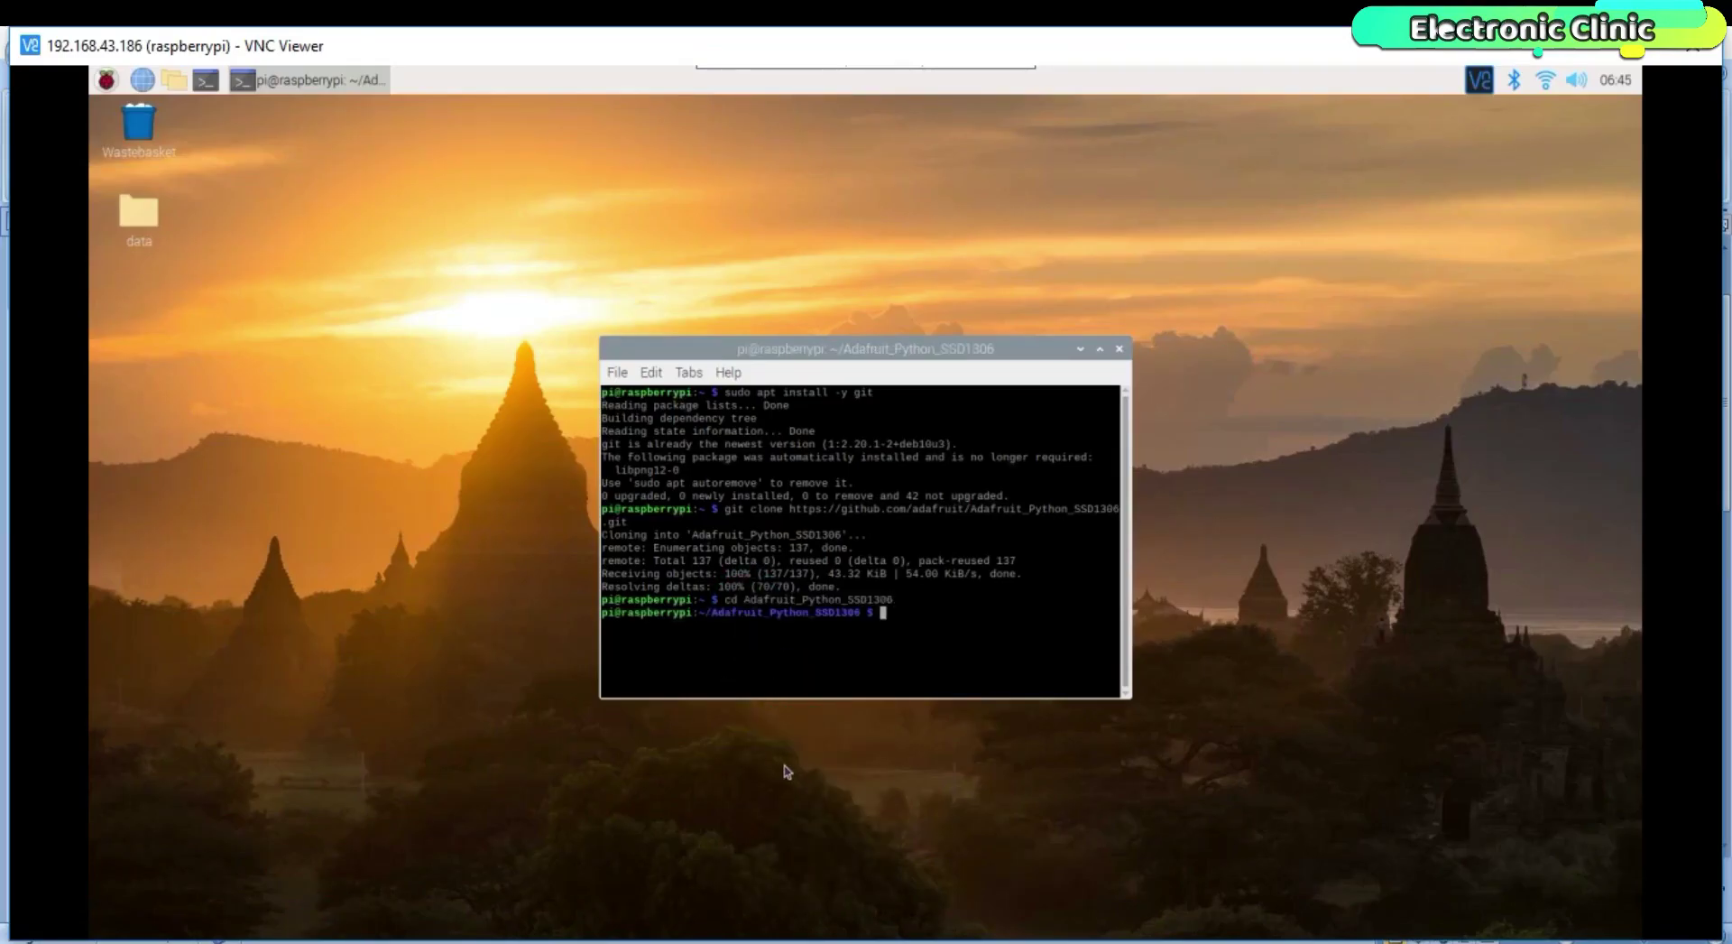
Step: Copy sudo python setup.py install from the Word document and run it in the terminal to install the library
key(alt+Tab)
drag(640, 716, 363, 727)
right_click(364, 726)
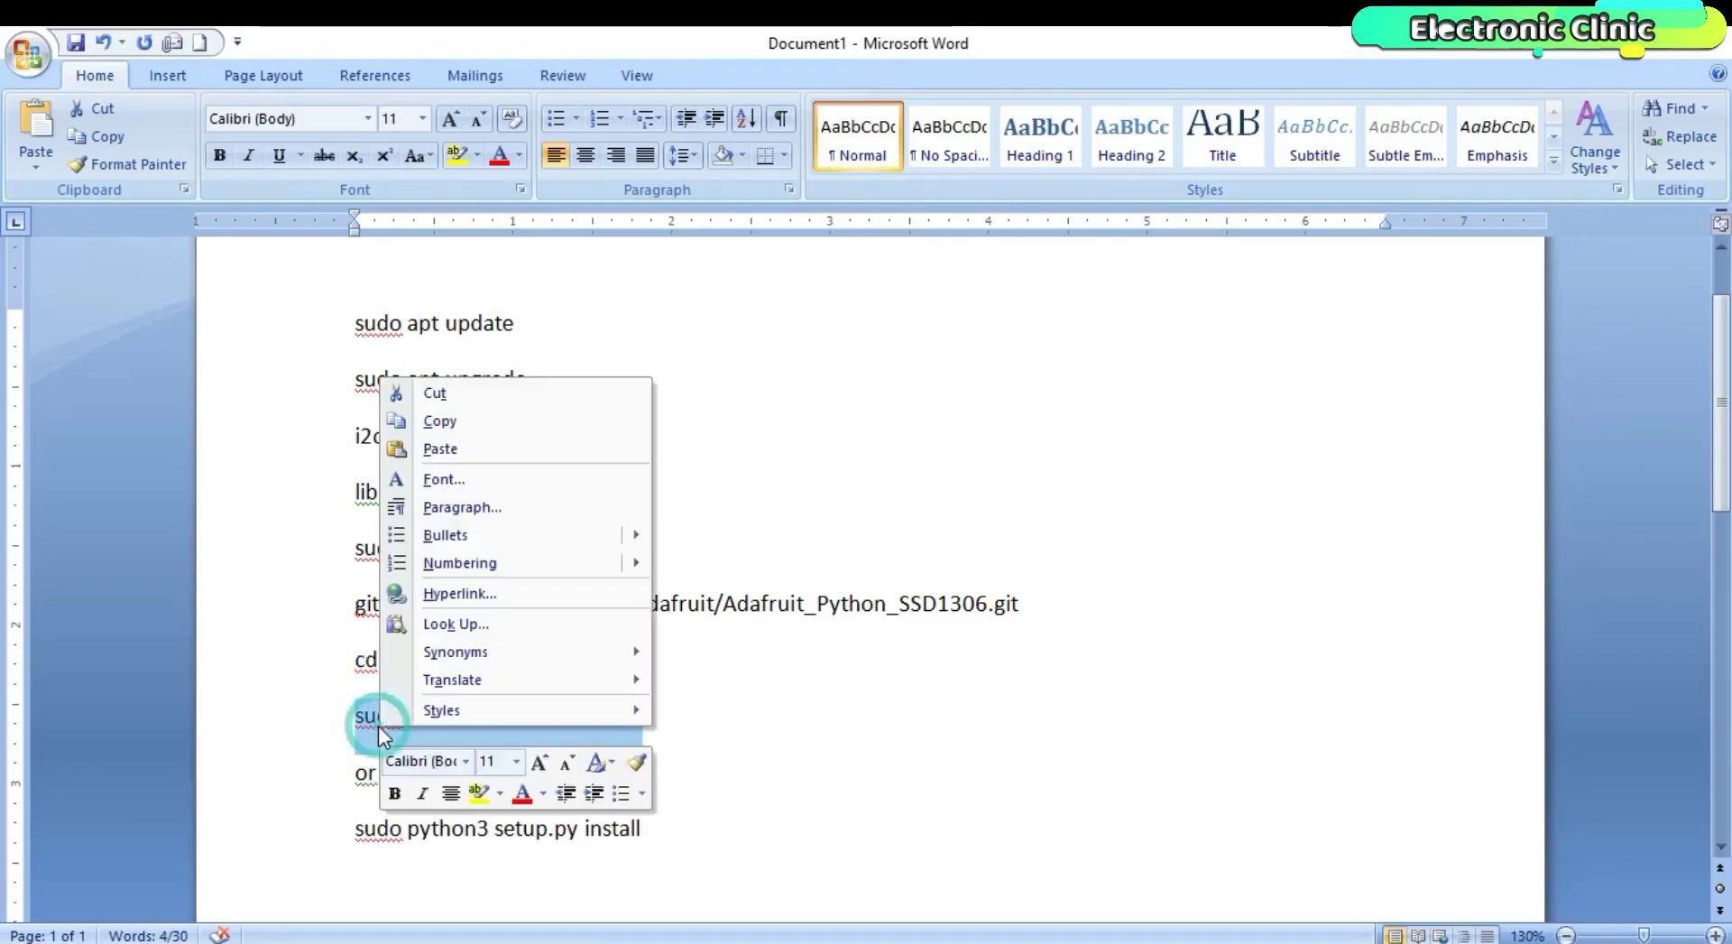
click(433, 422)
mouse_move(257, 938)
click(361, 866)
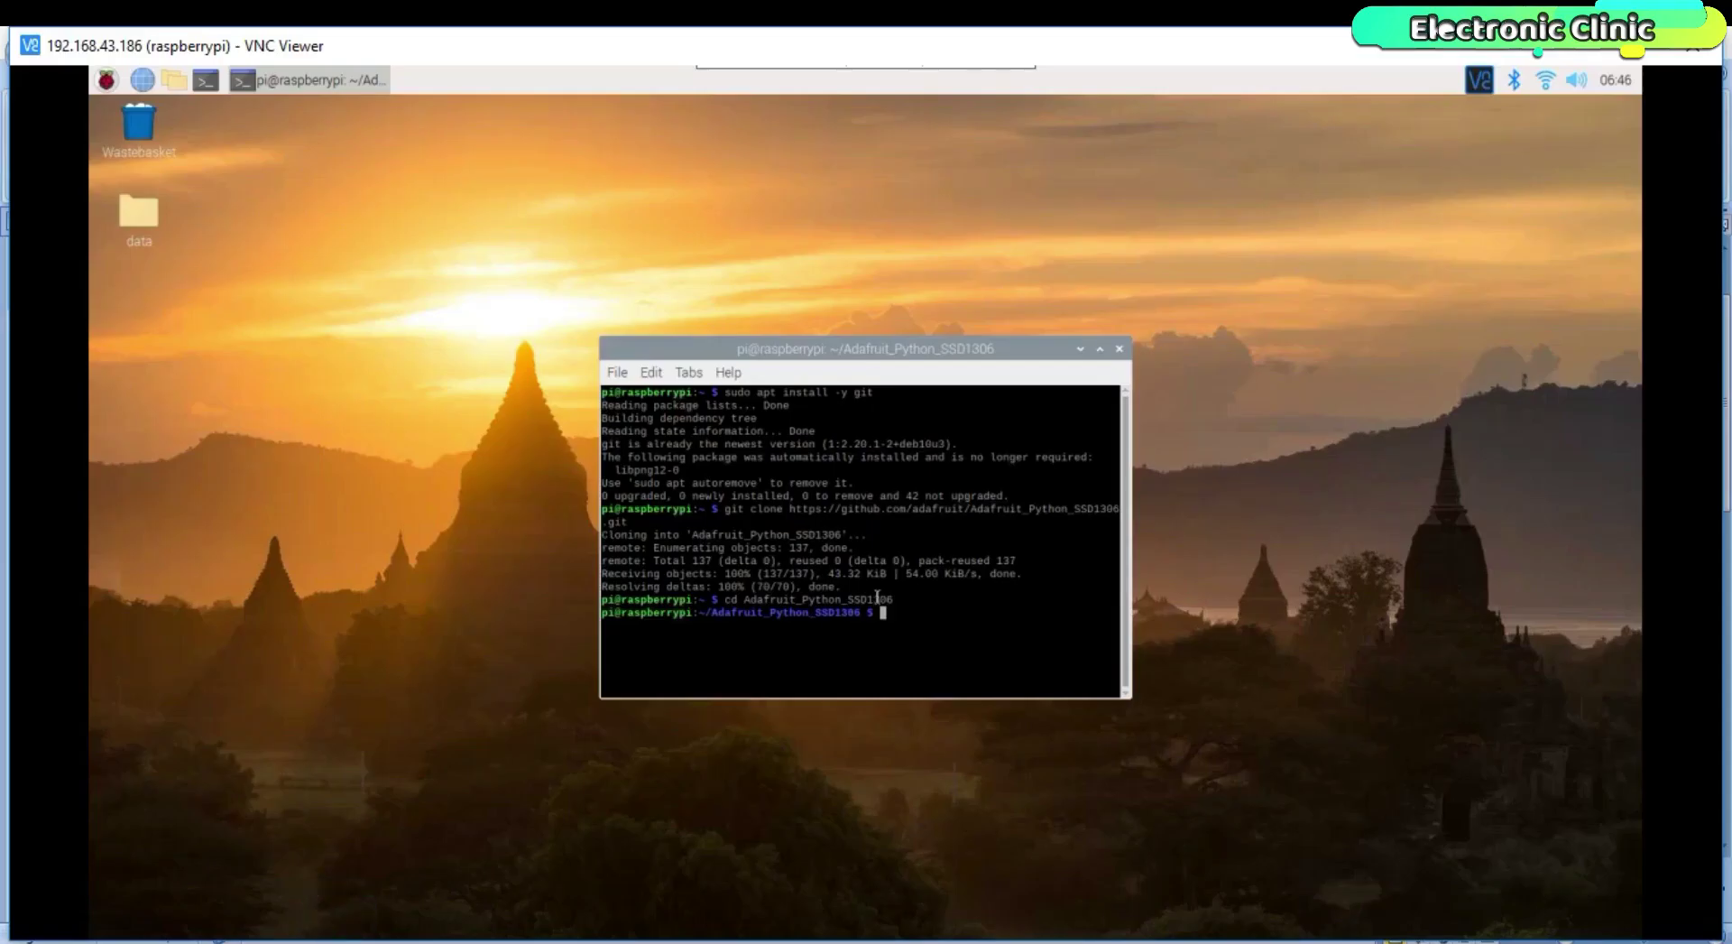
right_click(893, 606)
click(926, 704)
key(Return)
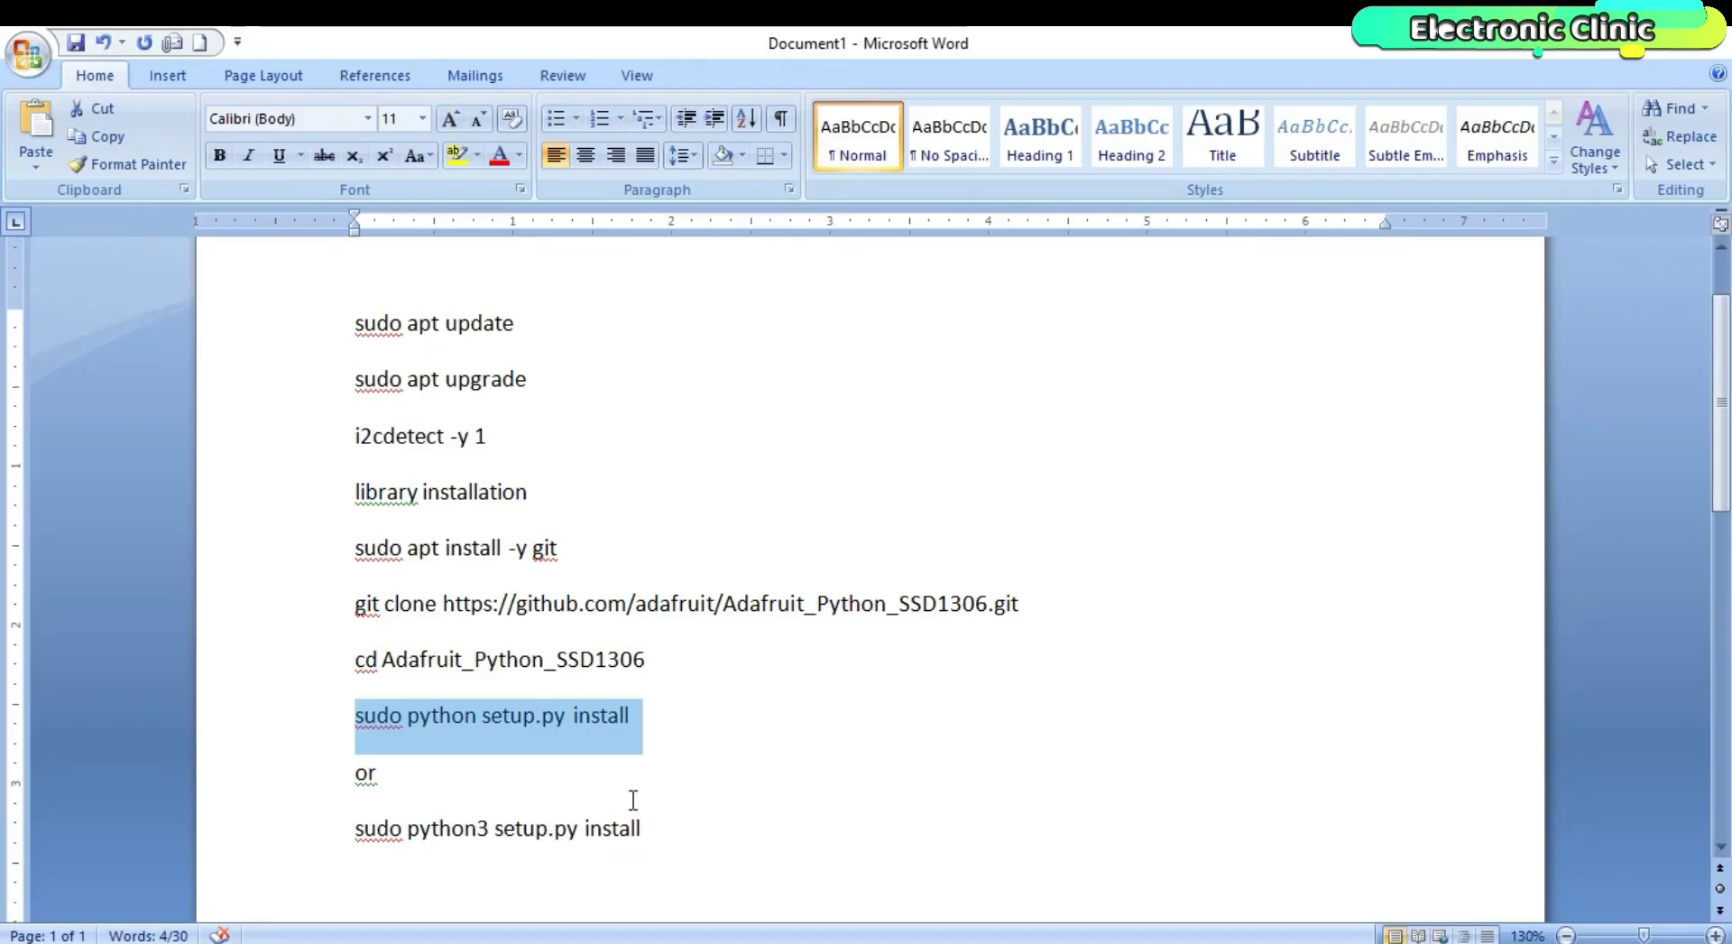
Step: Return from the Word document to the terminal, clear its output and list the library folder's contents with ls
scroll(6, 500, down, 3)
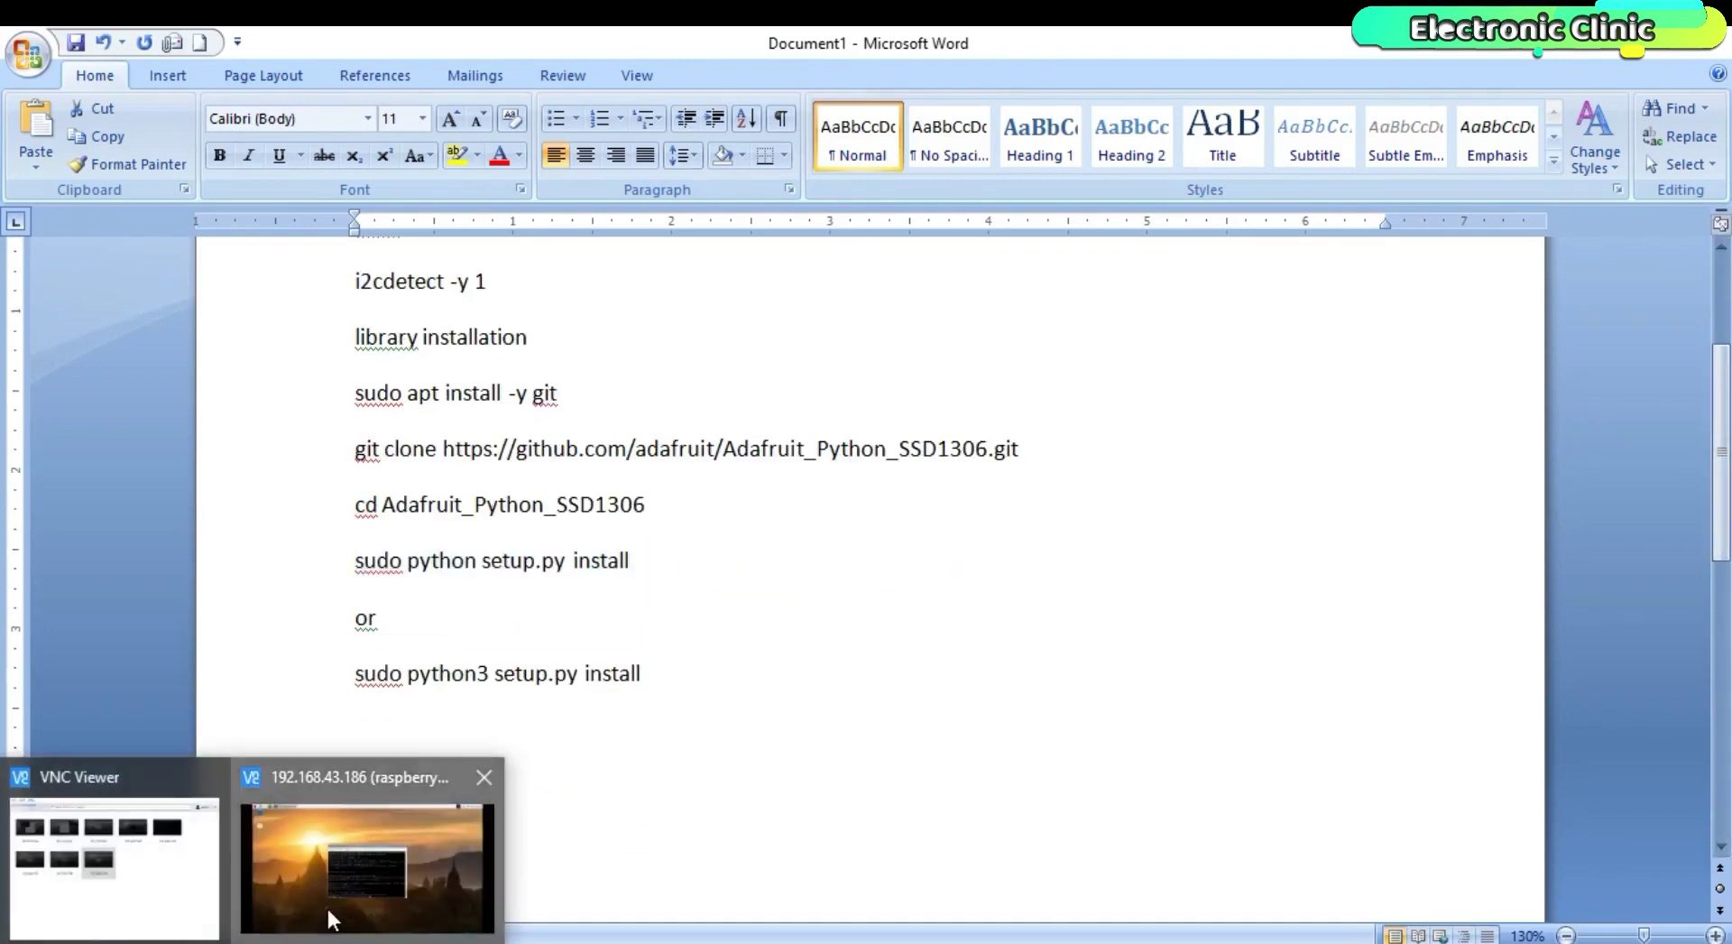
click(330, 913)
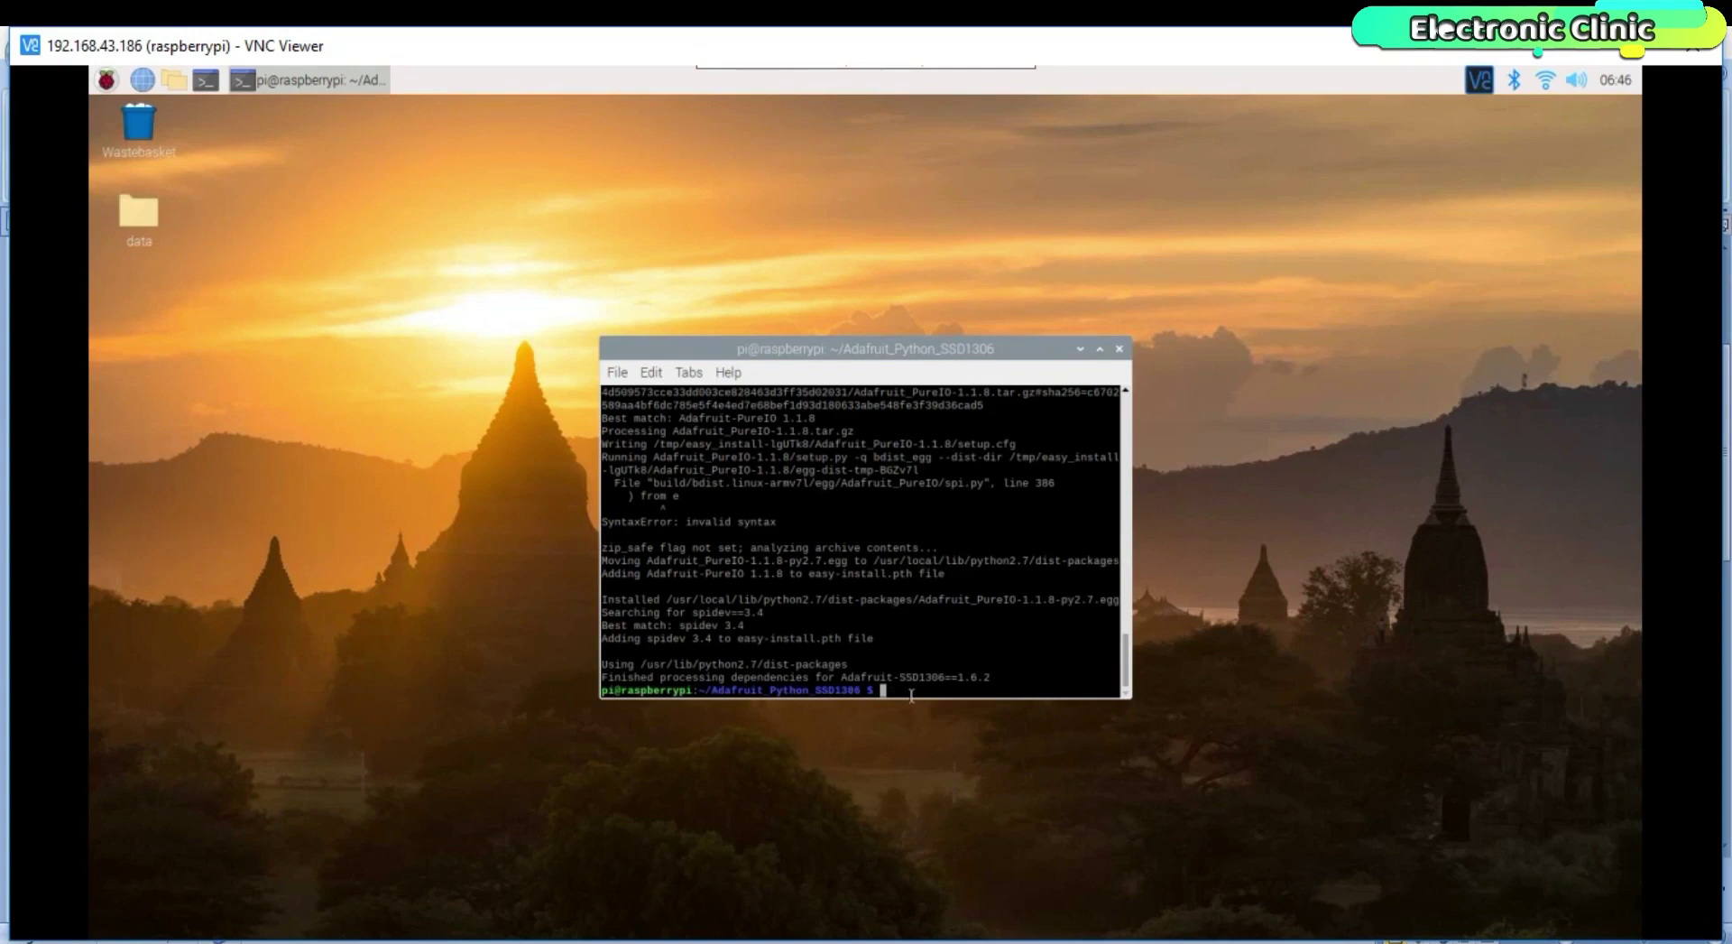
text(clear)
key(Return)
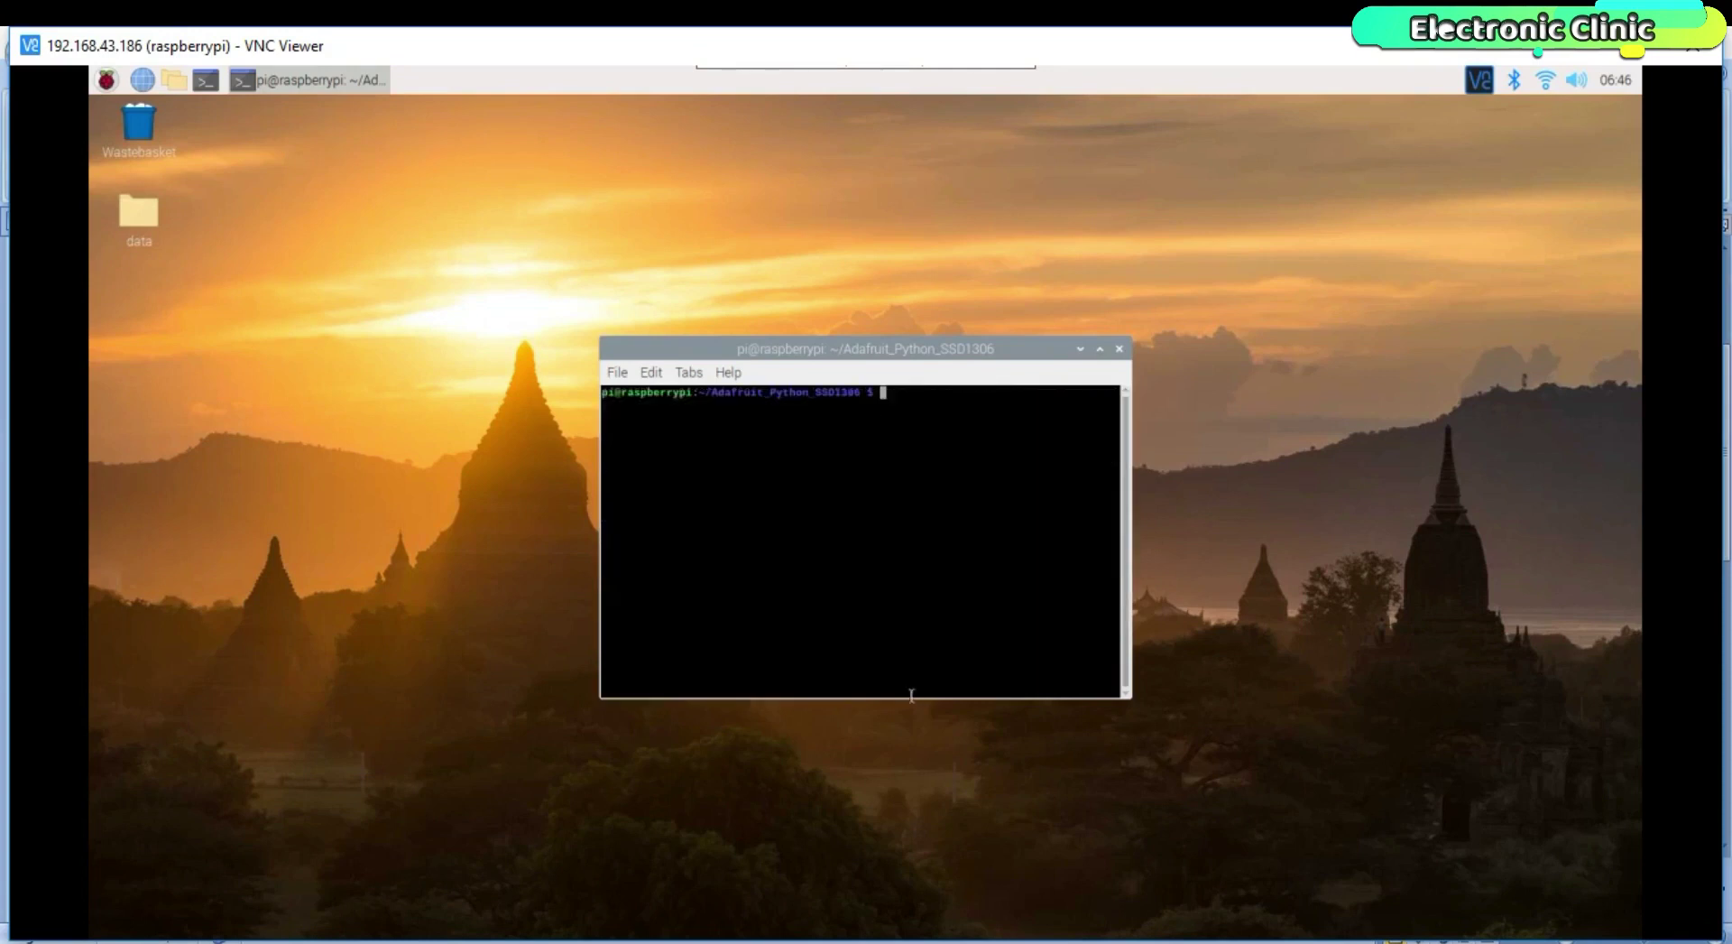
text(ls)
key(Return)
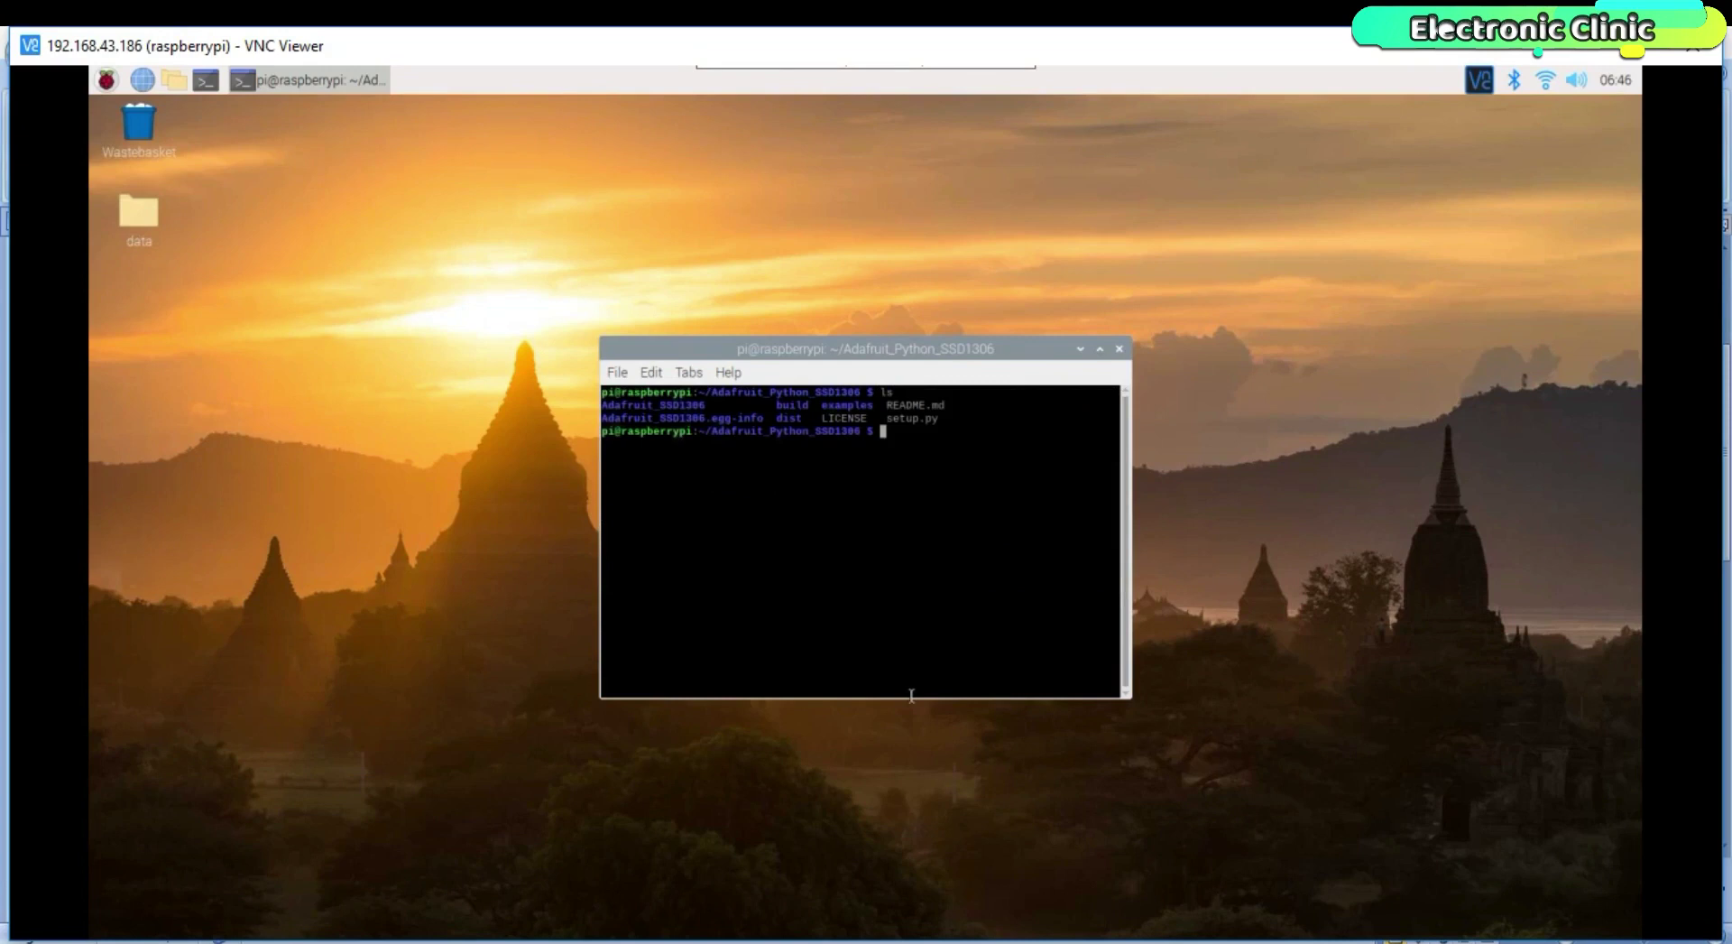
Step: Change into the examples folder with cd examples and list its files with ls
text(cd examples)
key(Return)
text(ls)
key(Return)
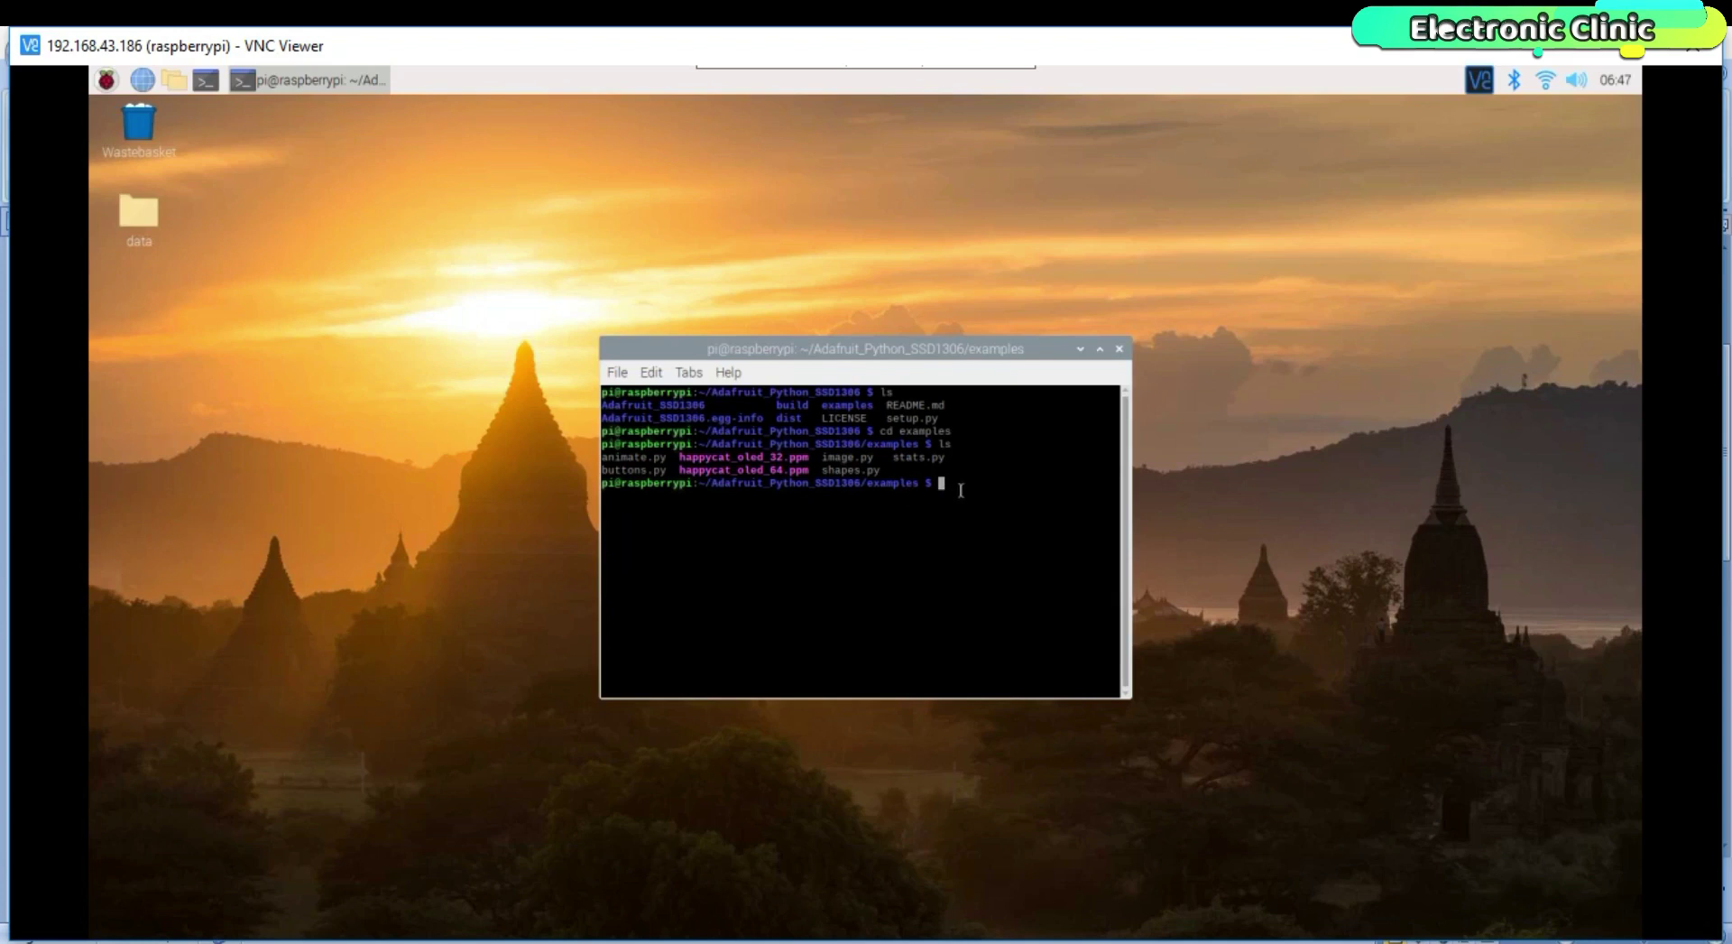
Step: Run the shapes.py example on the OLED display with the command python shapes.py
text(python shapes.py)
key(Return)
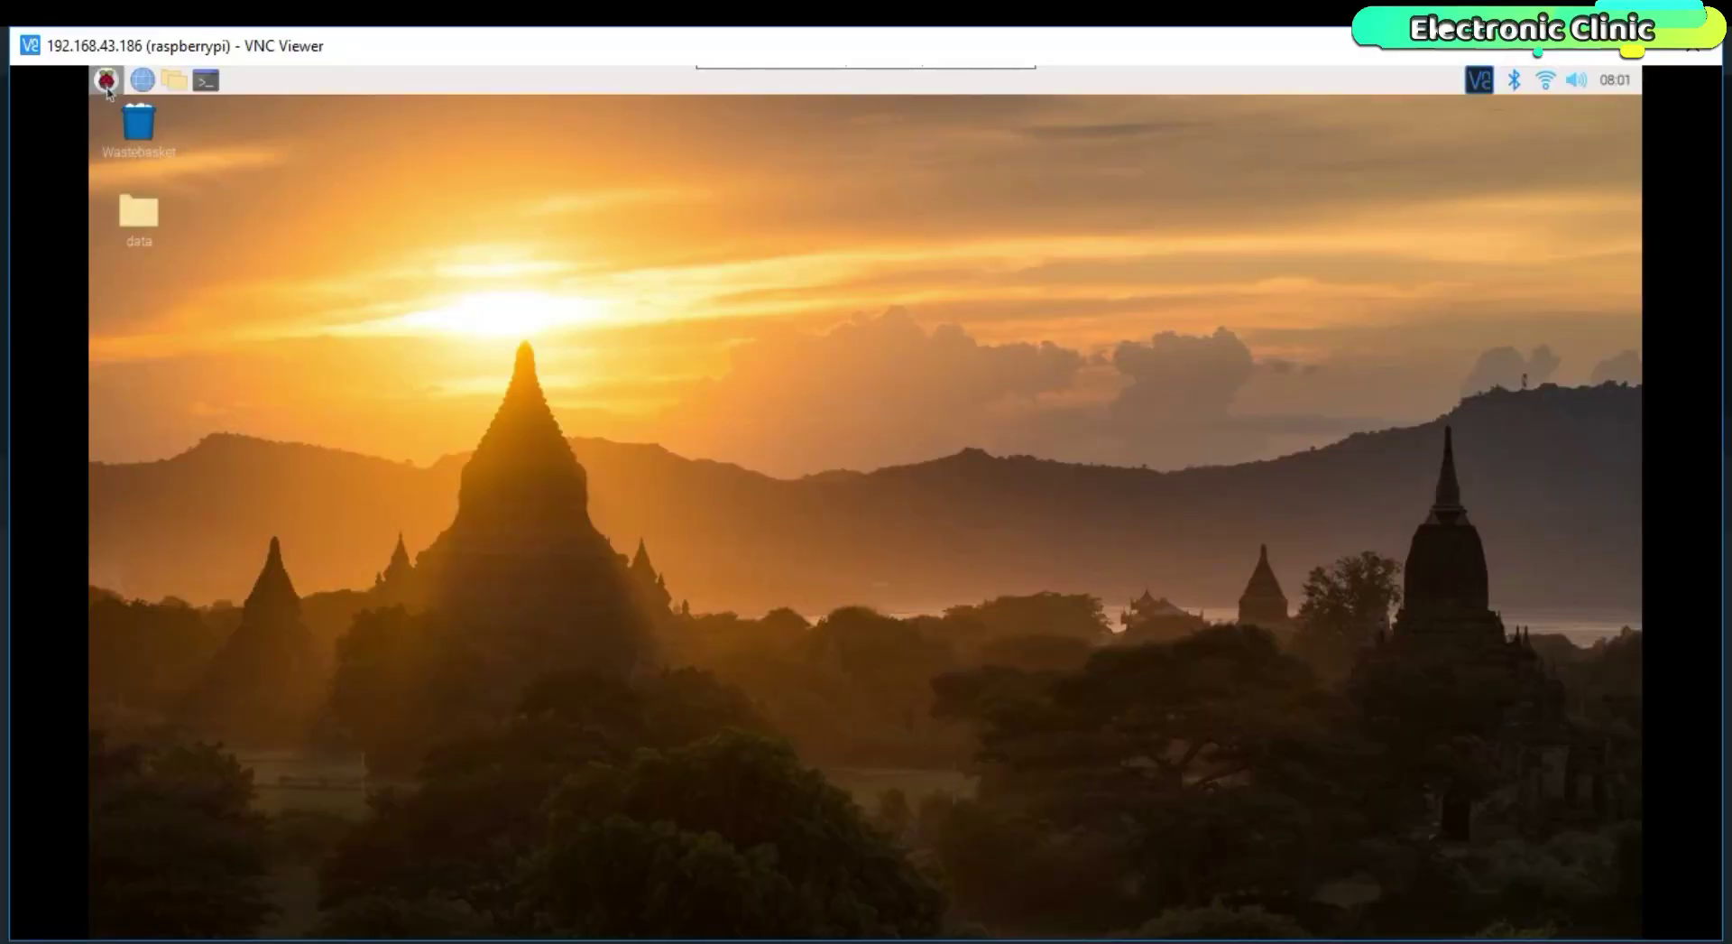
Step: Open the mu editor from the Raspberry Pi's programming applications
click(107, 81)
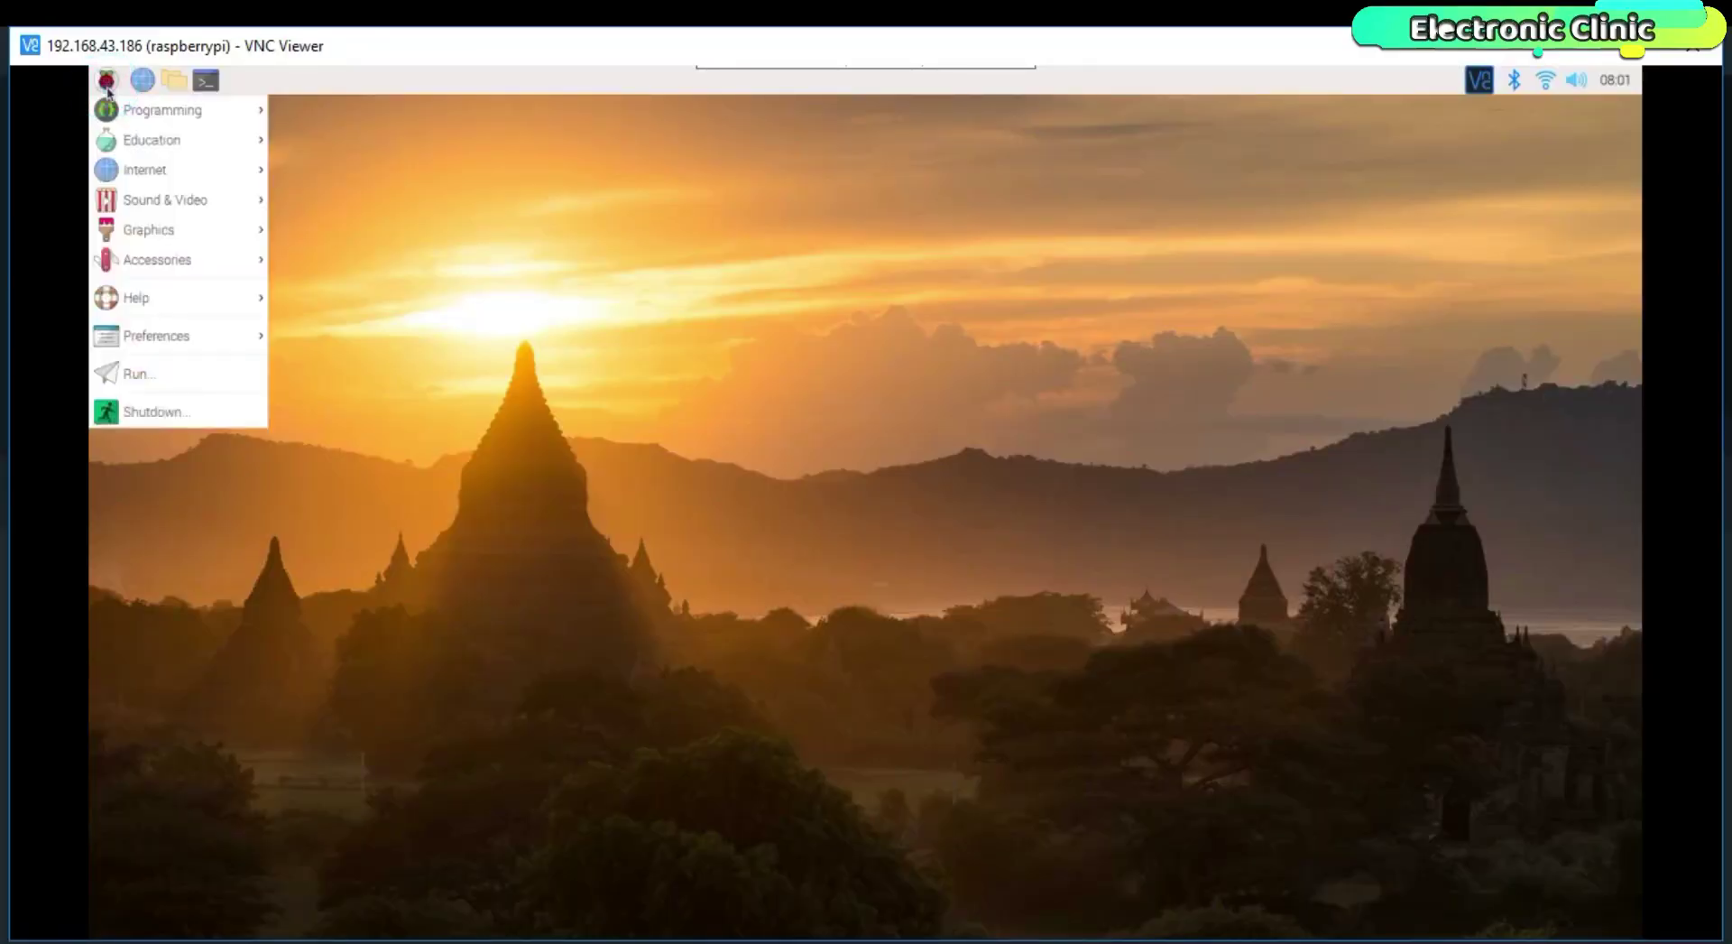
mouse_move(207, 110)
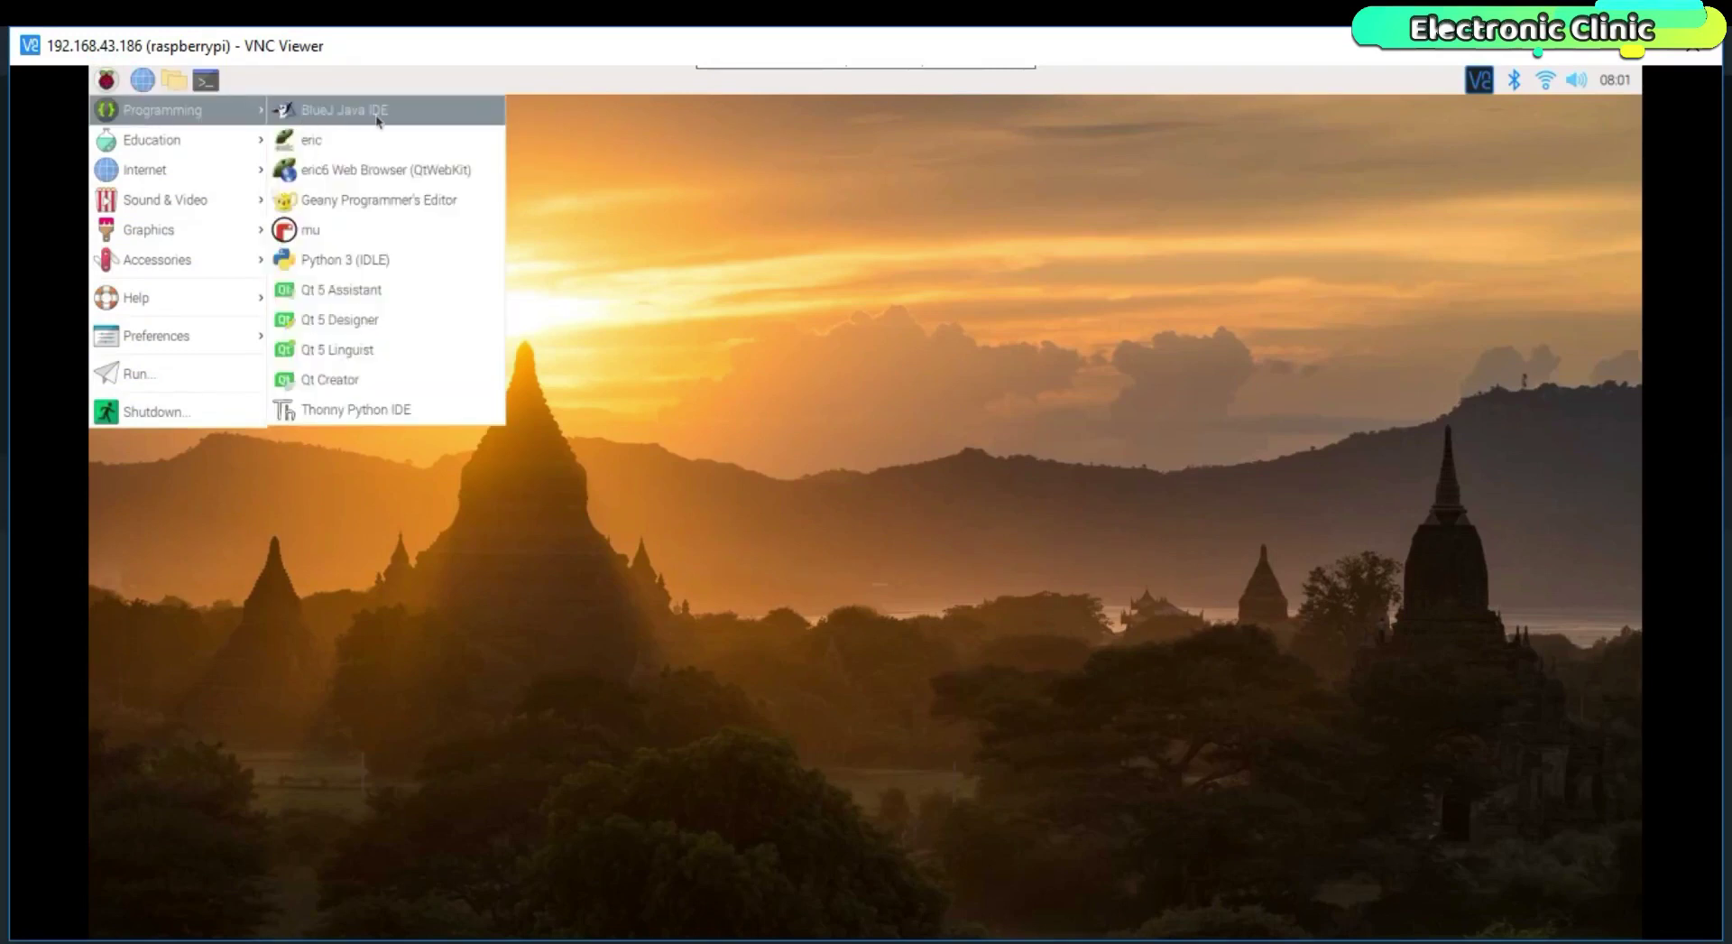
click(311, 236)
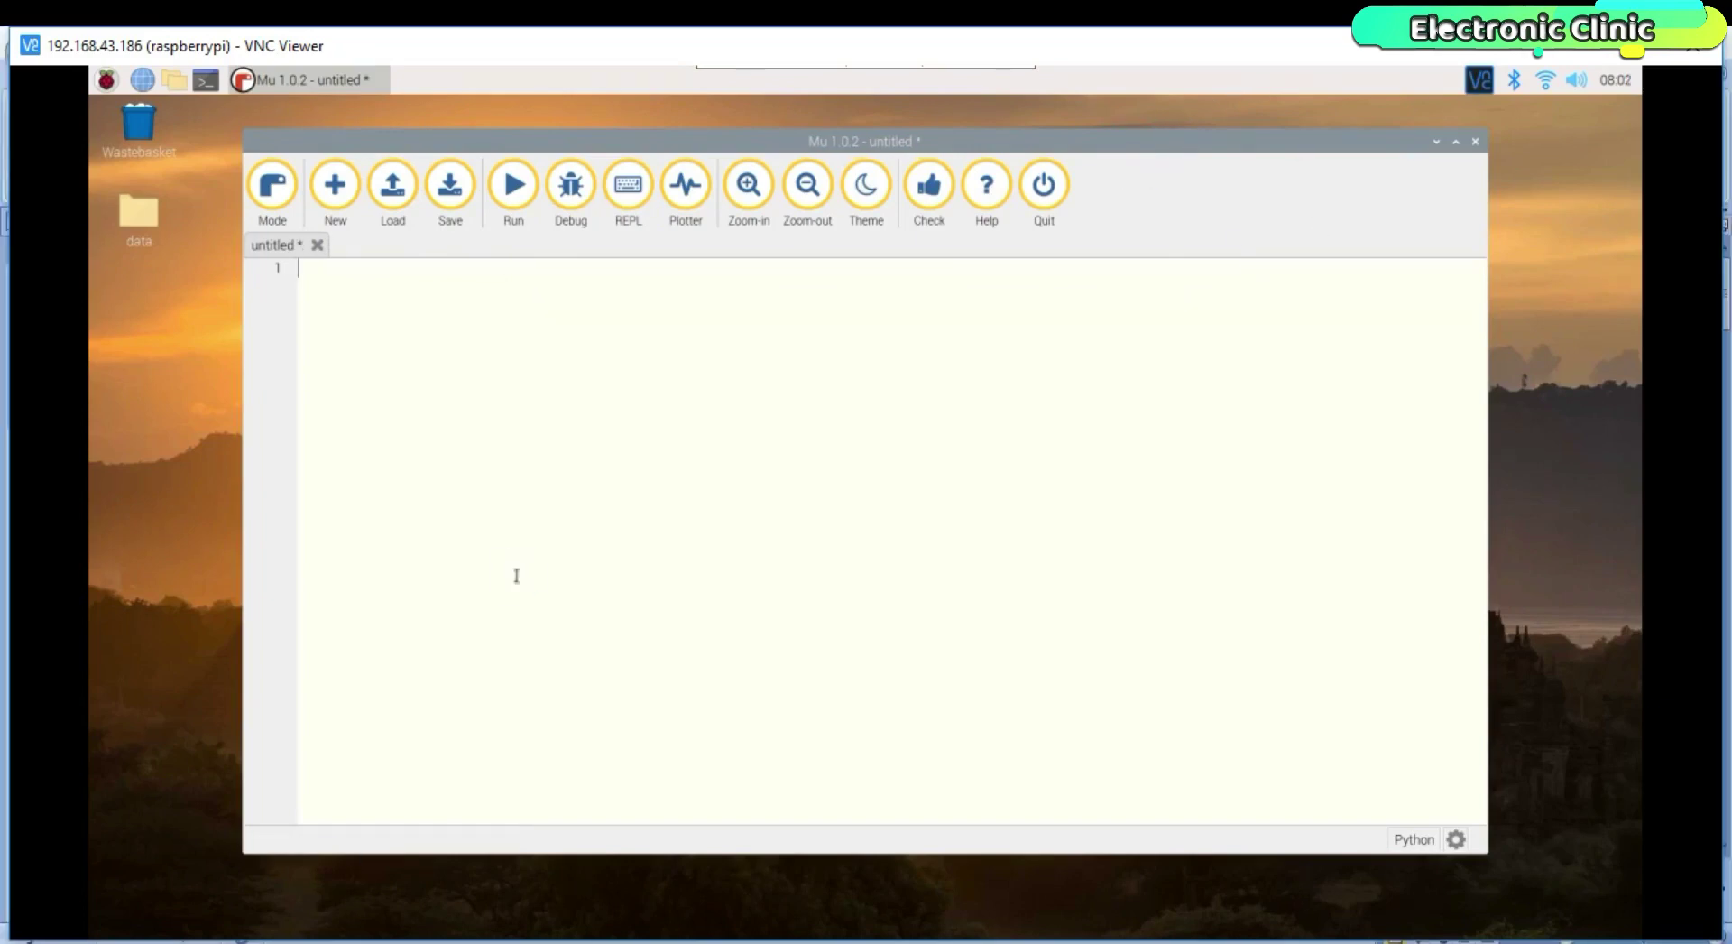
Step: Paste the copied SSD1306 text display code into the untitled Mu file and review it from the imports to the end
right_click(516, 574)
click(542, 700)
drag(1477, 595, 1475, 360)
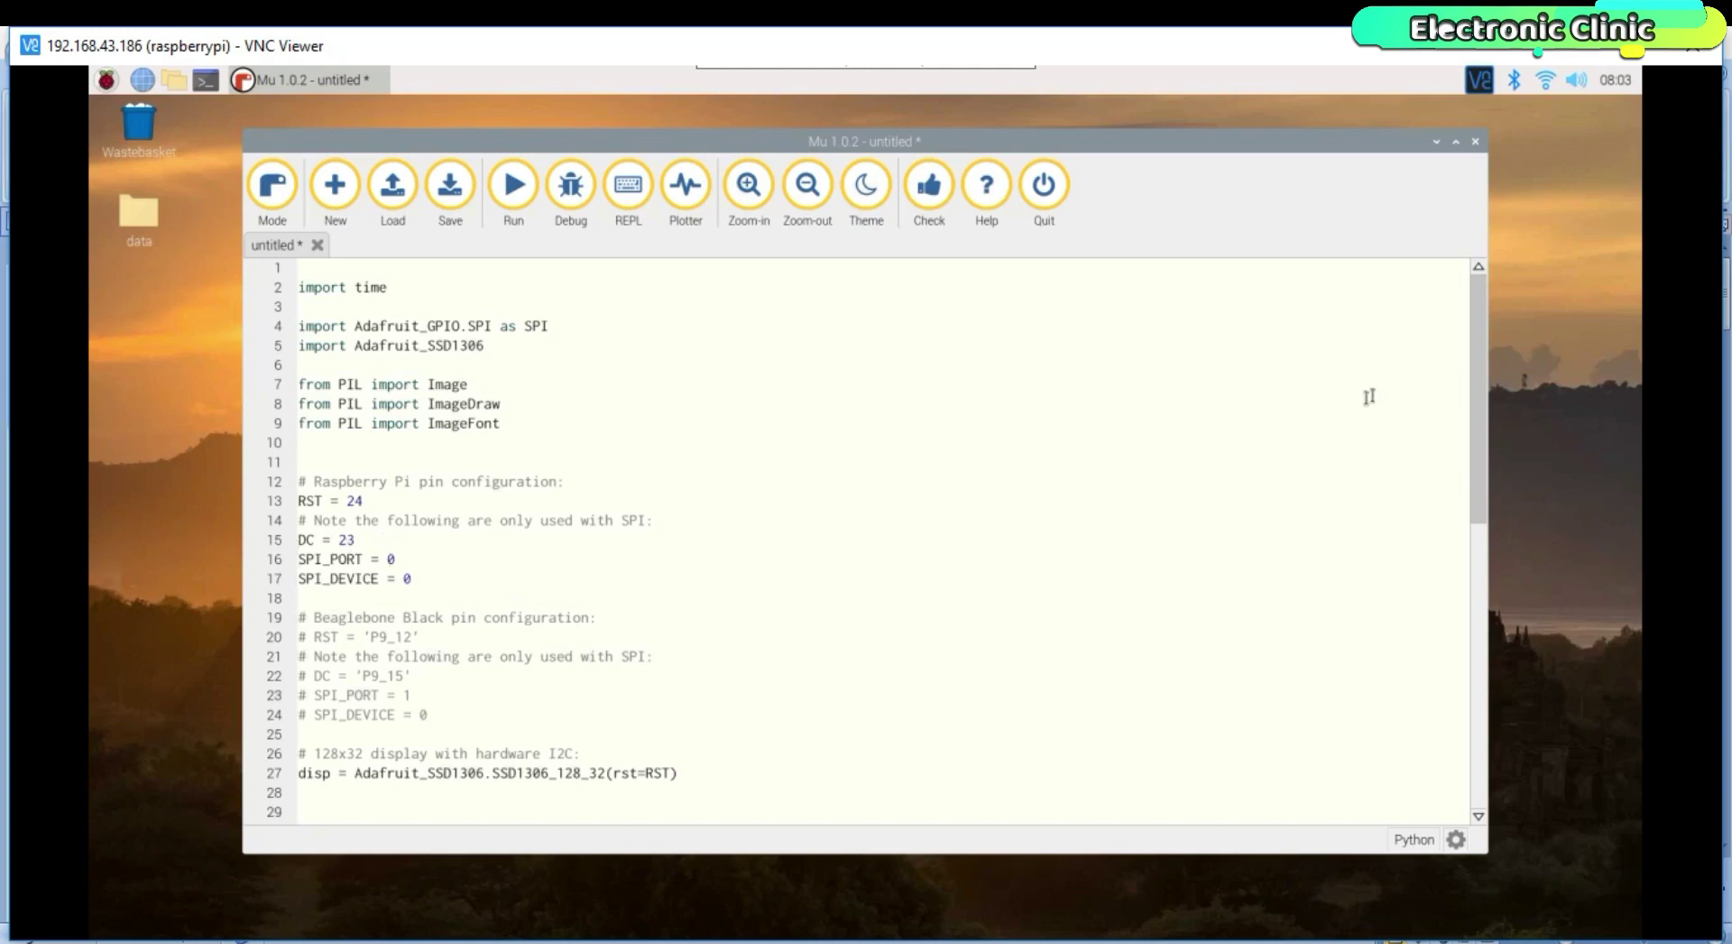
drag(1478, 418, 1493, 505)
scroll(1448, 513, down, 2)
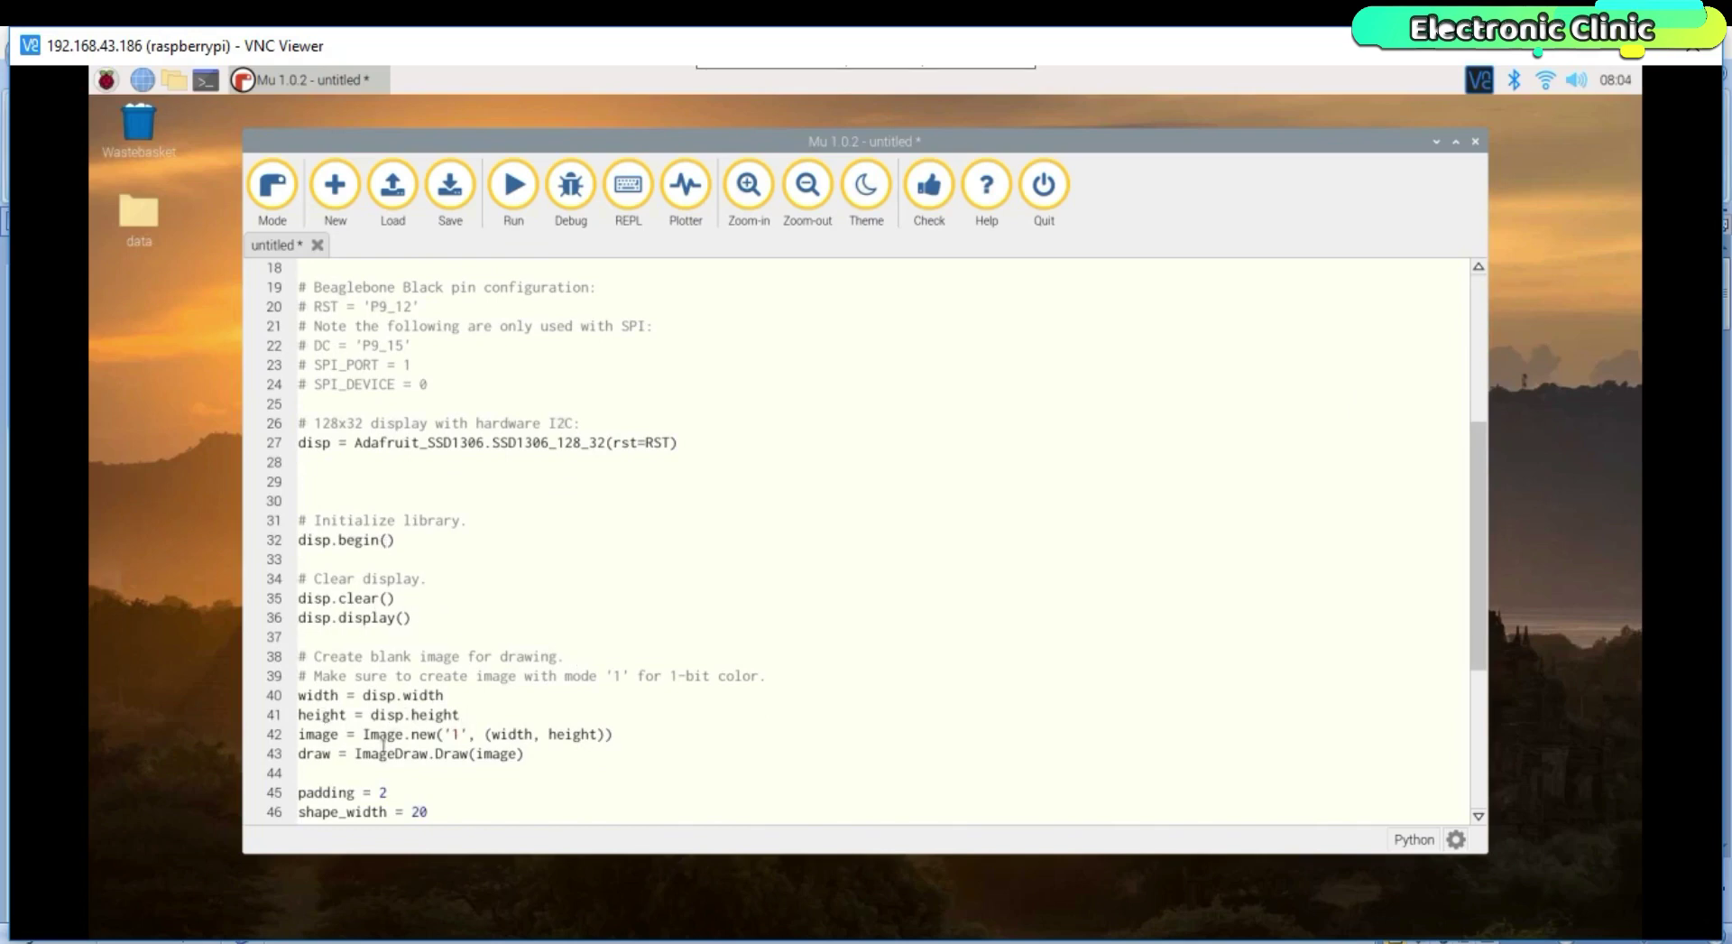
drag(1469, 545, 1470, 684)
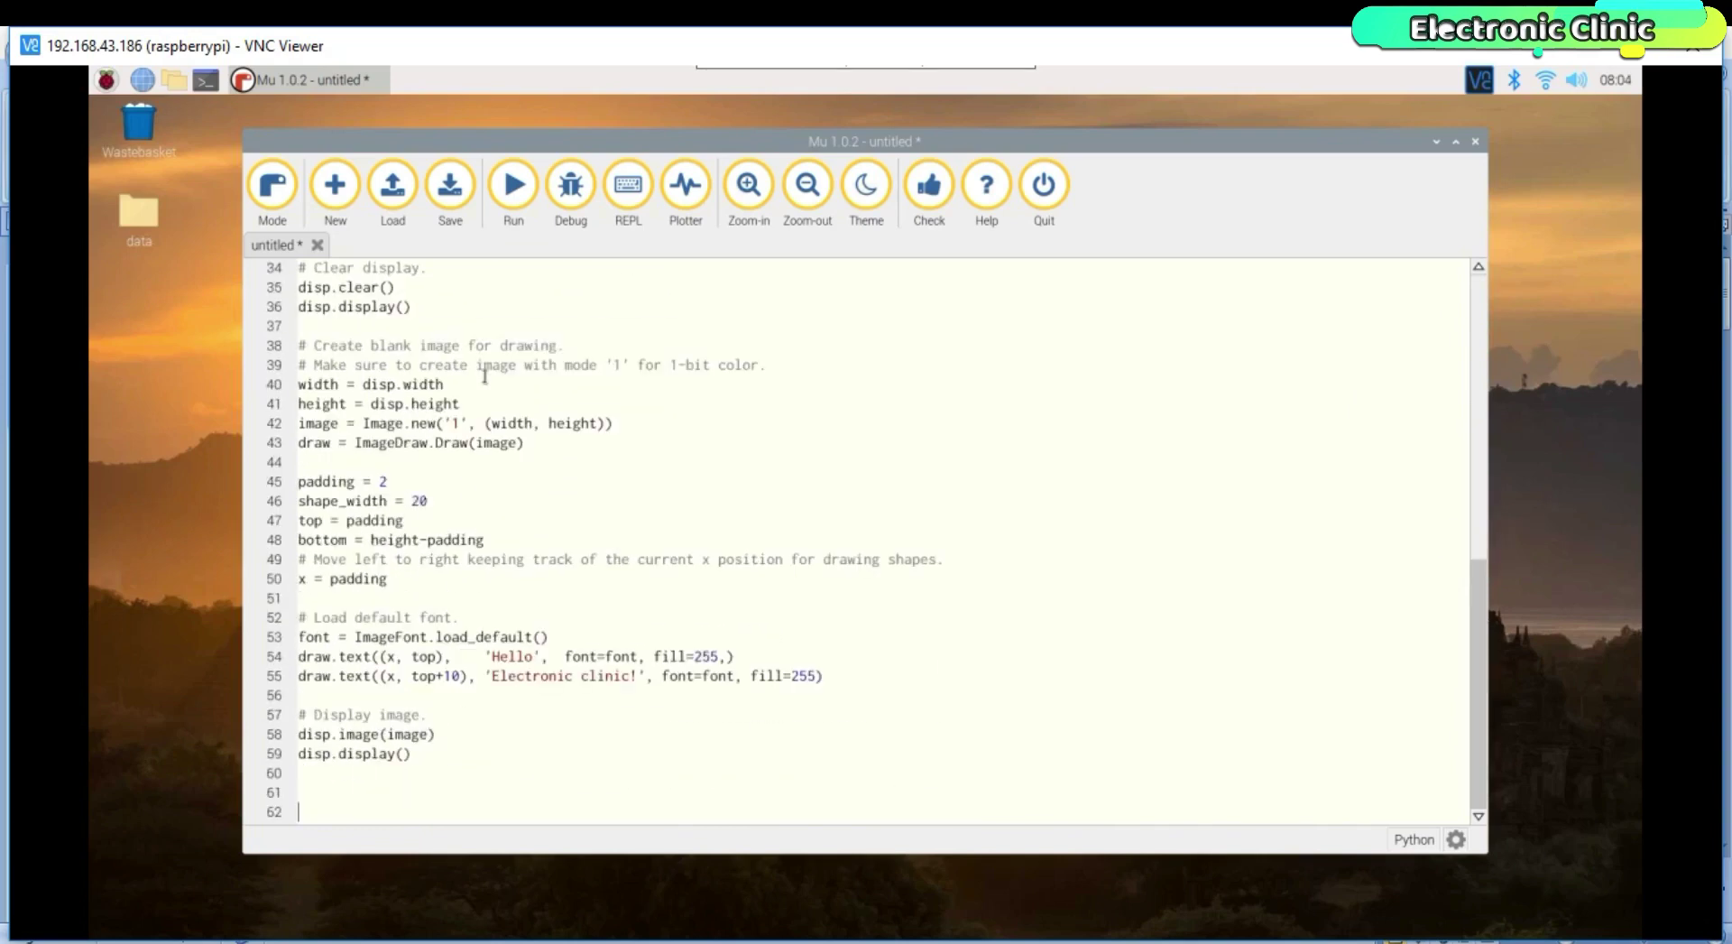
Step: Save the script as demo in the /home/pi/Desktop folder
key(ctrl+s)
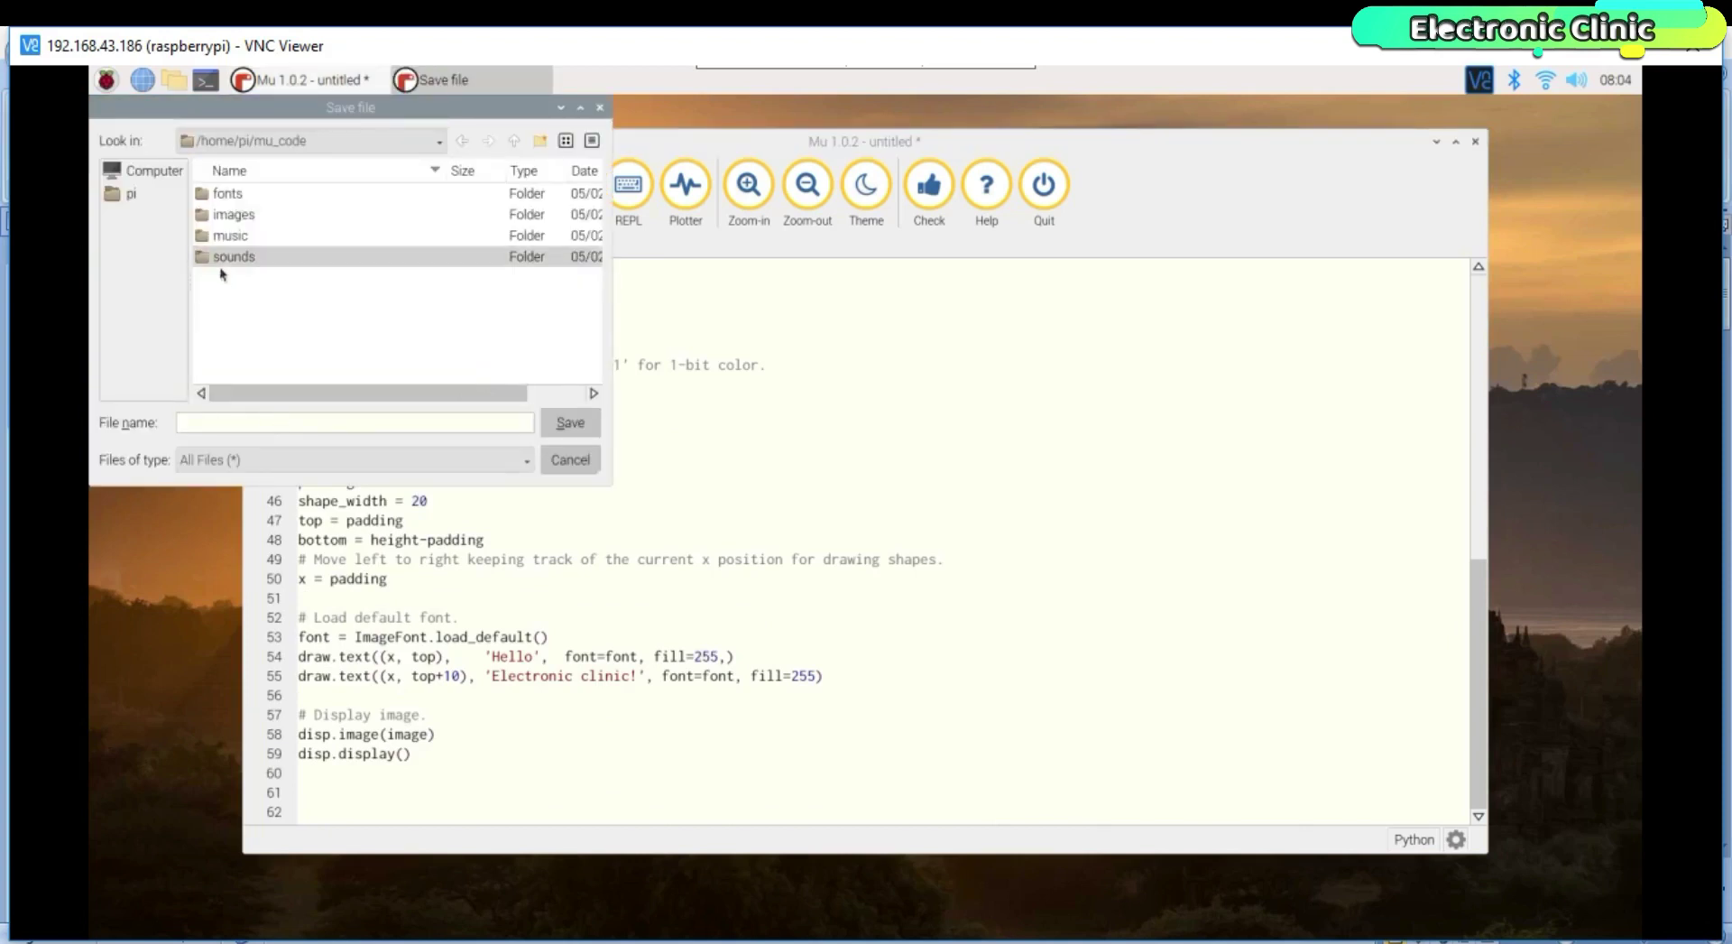
click(132, 193)
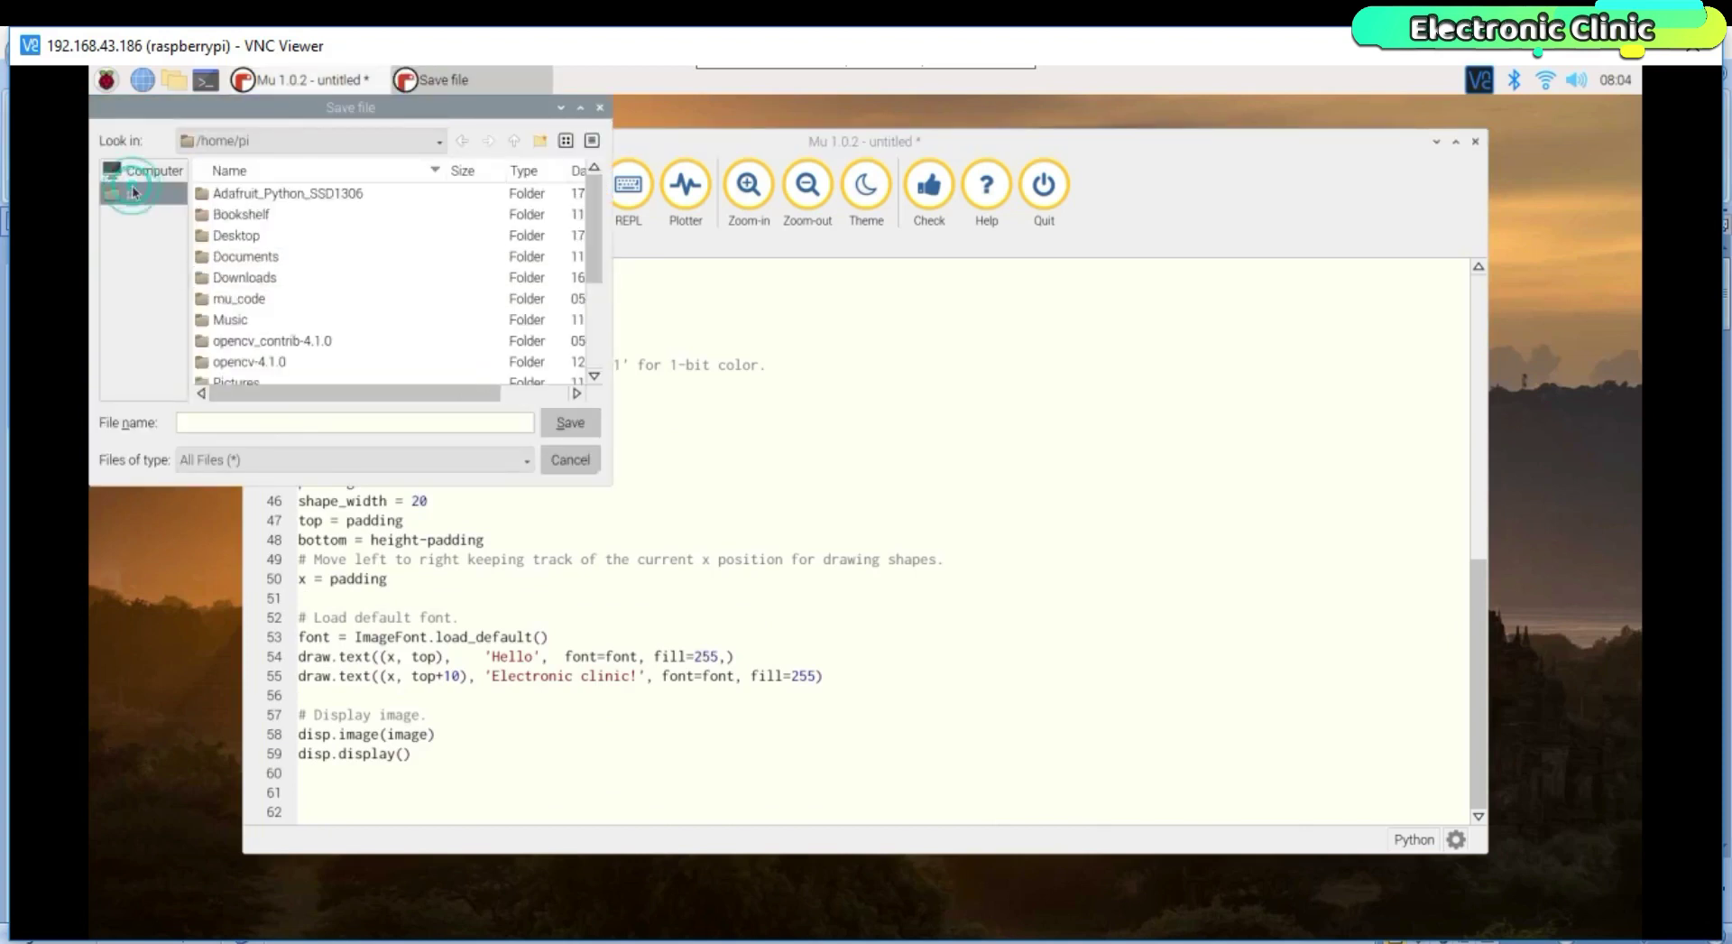
double_click(270, 235)
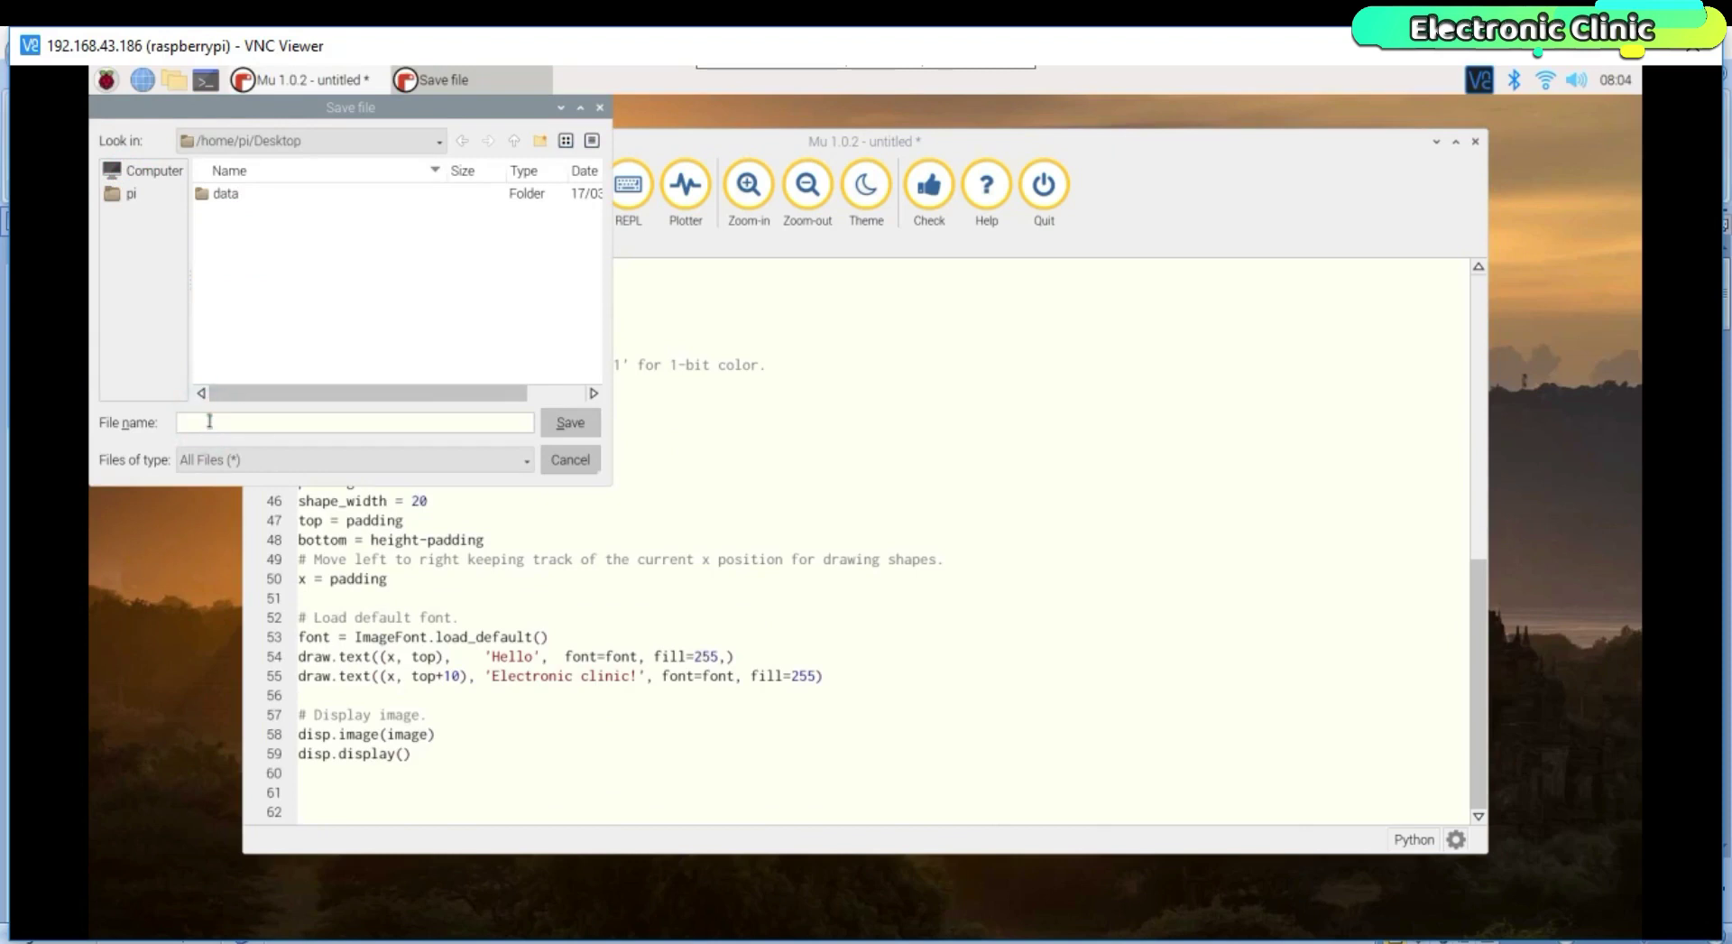
text(d)
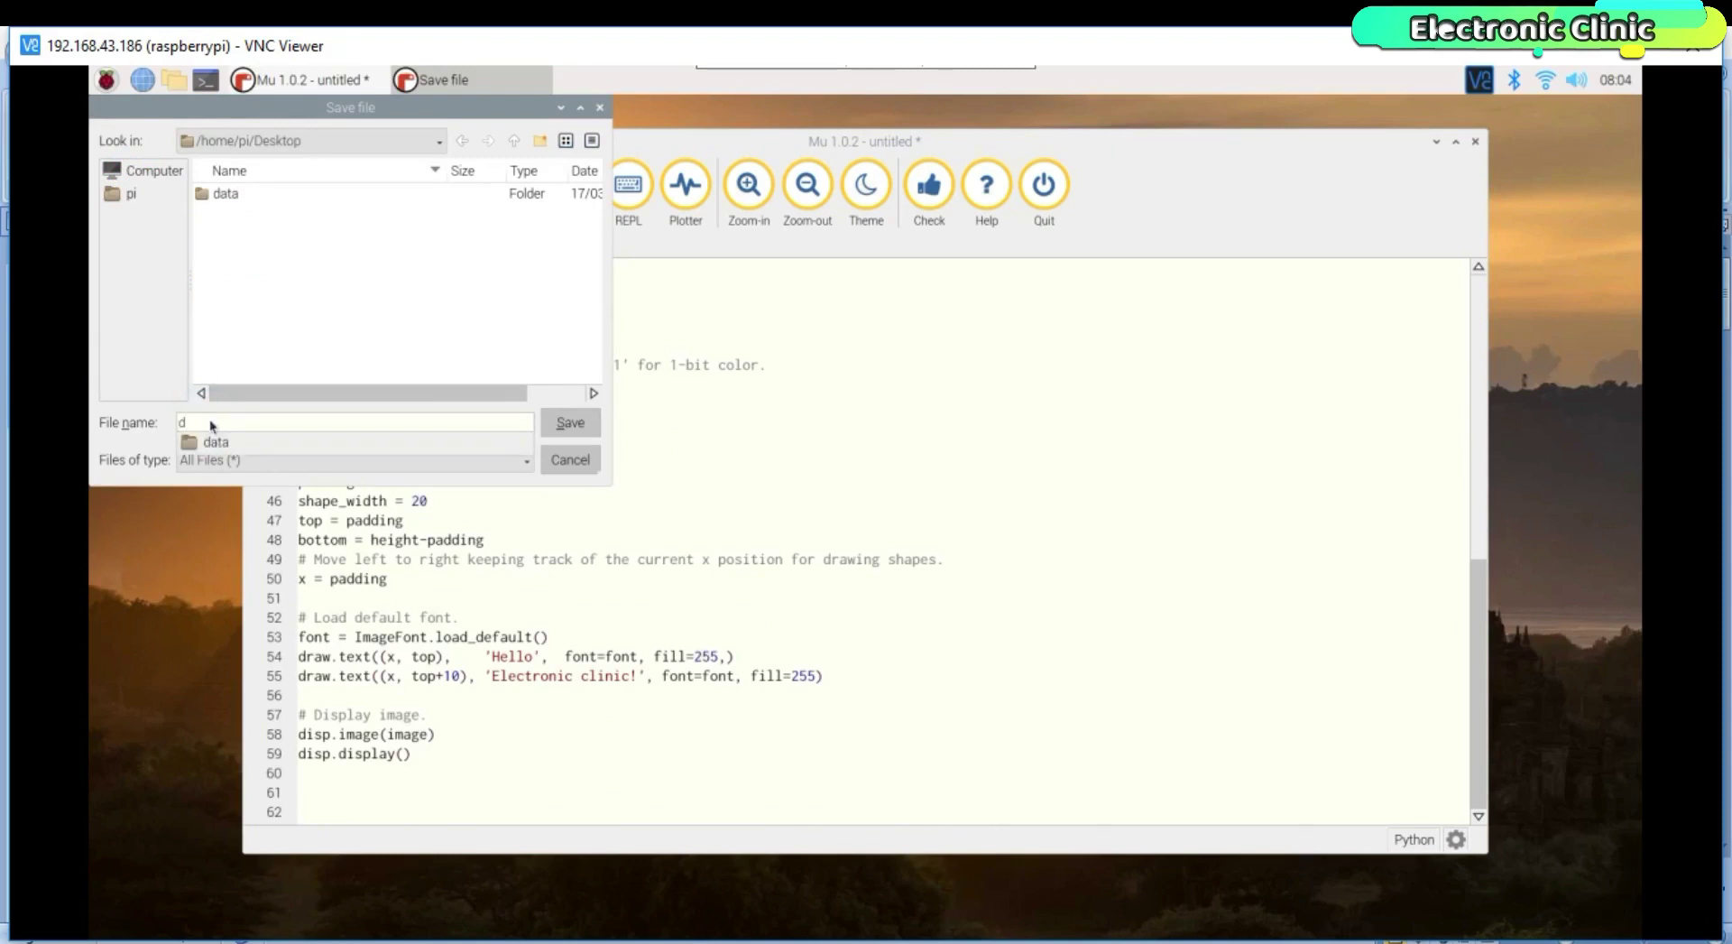
text(emo)
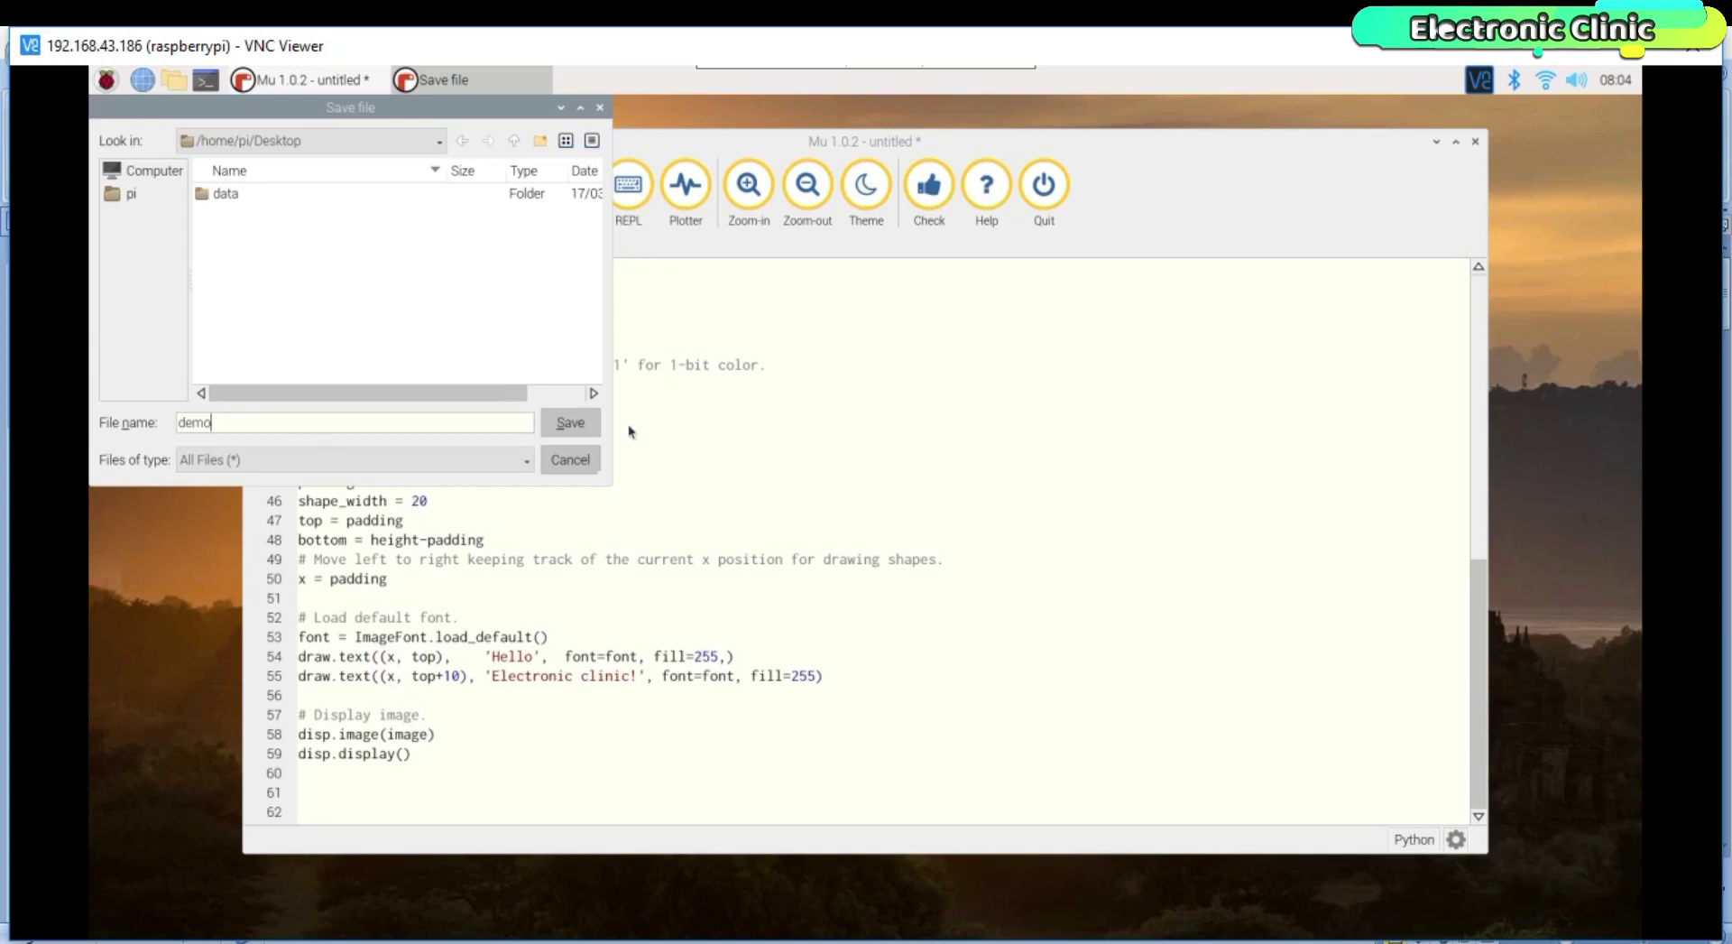
click(570, 423)
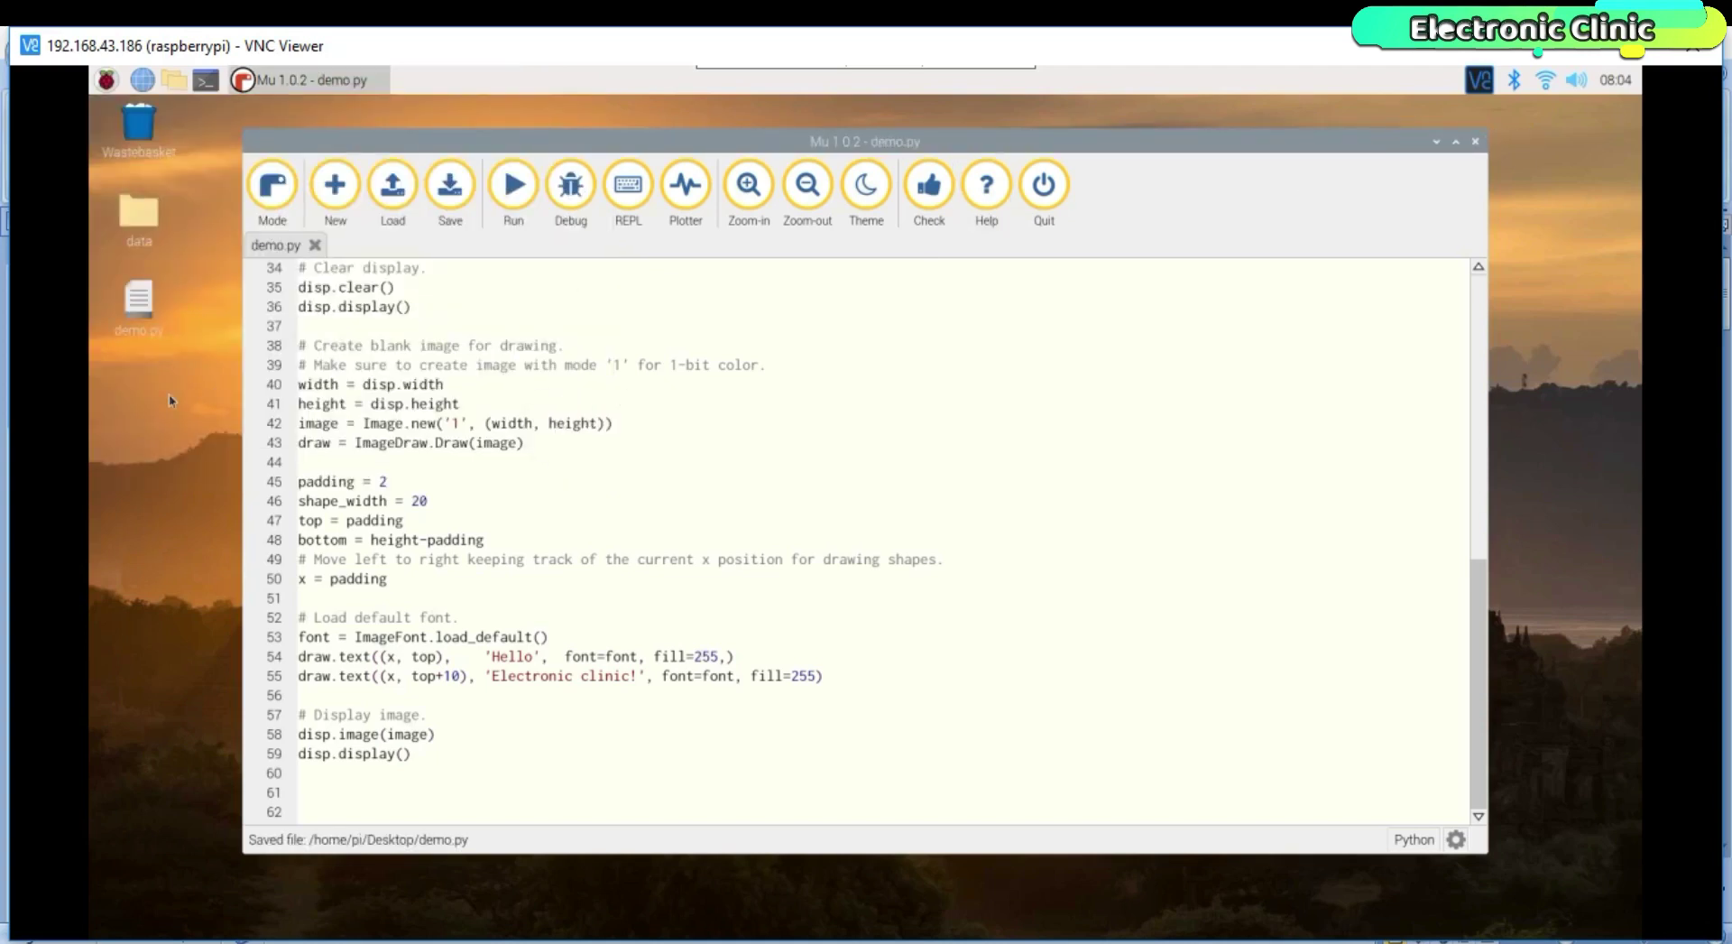
Step: Select the demo.py file on the desktop, return to the Mu editor and run the script
click(126, 334)
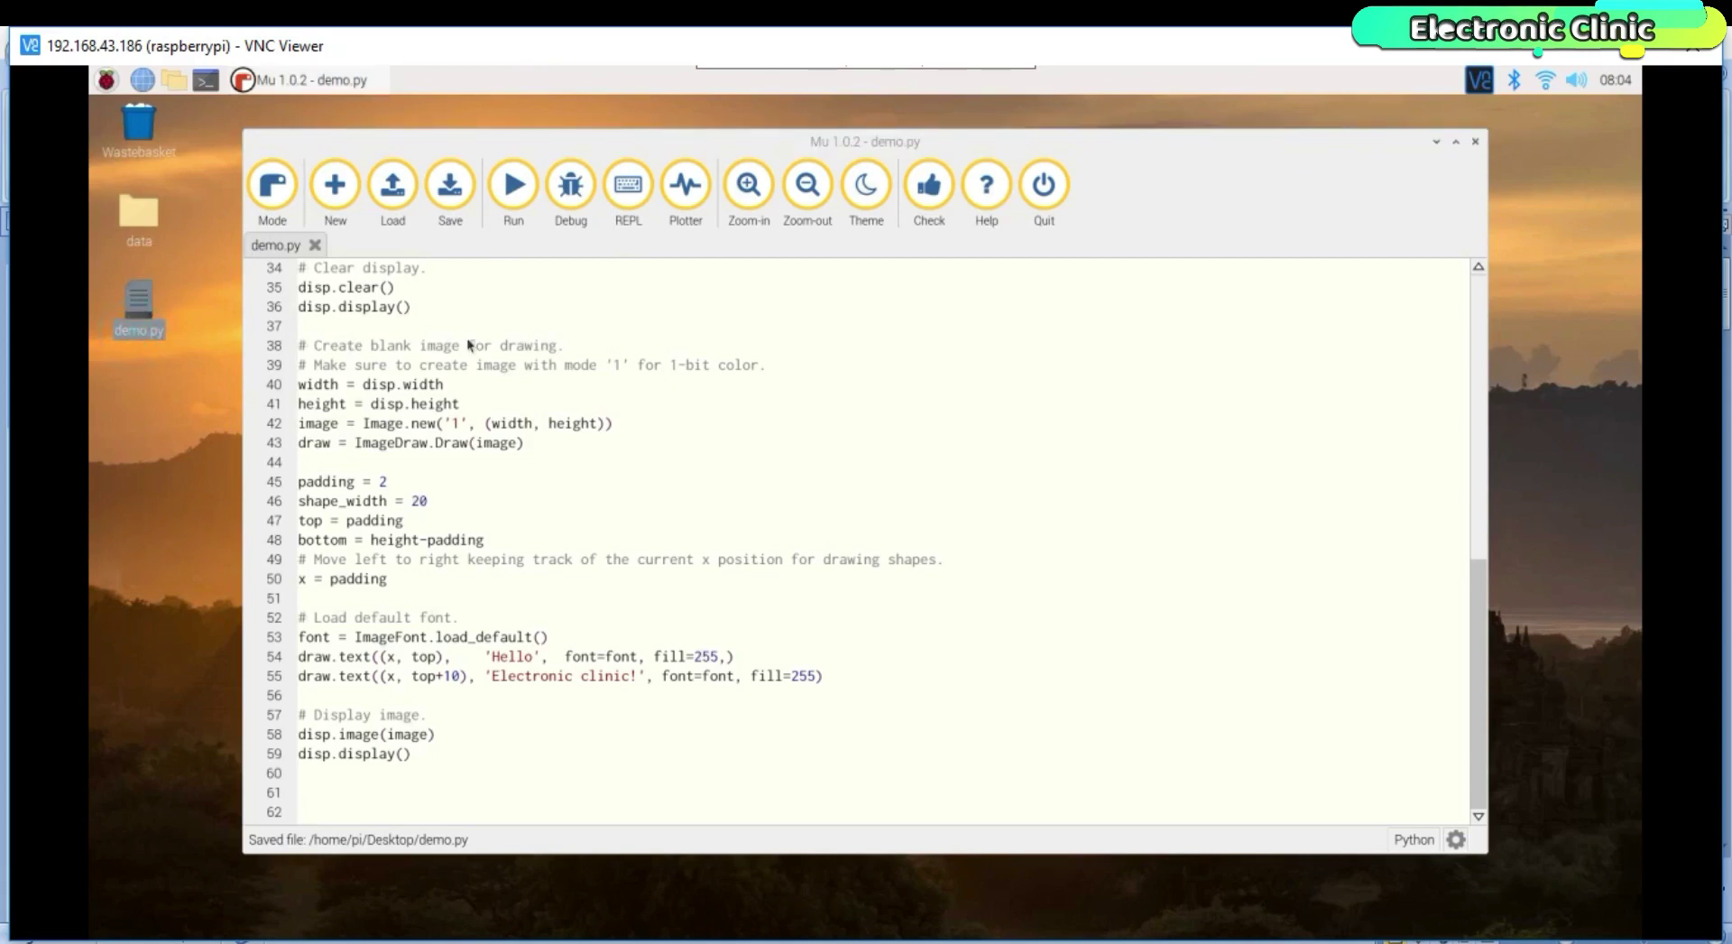
click(572, 422)
click(516, 209)
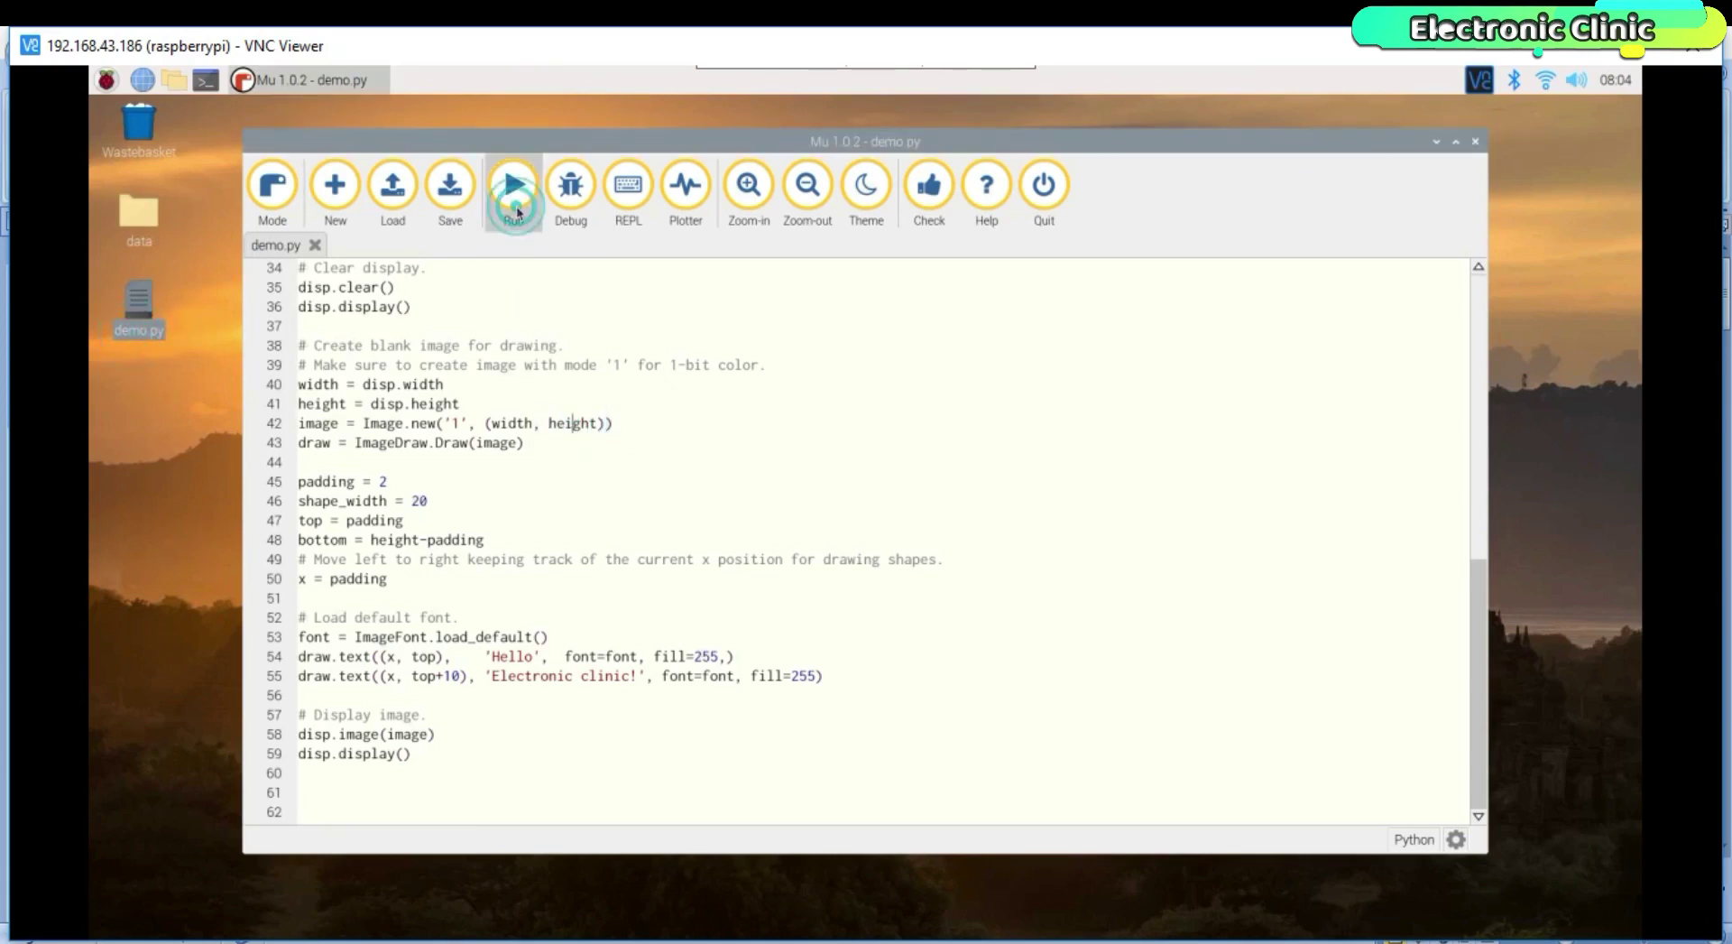